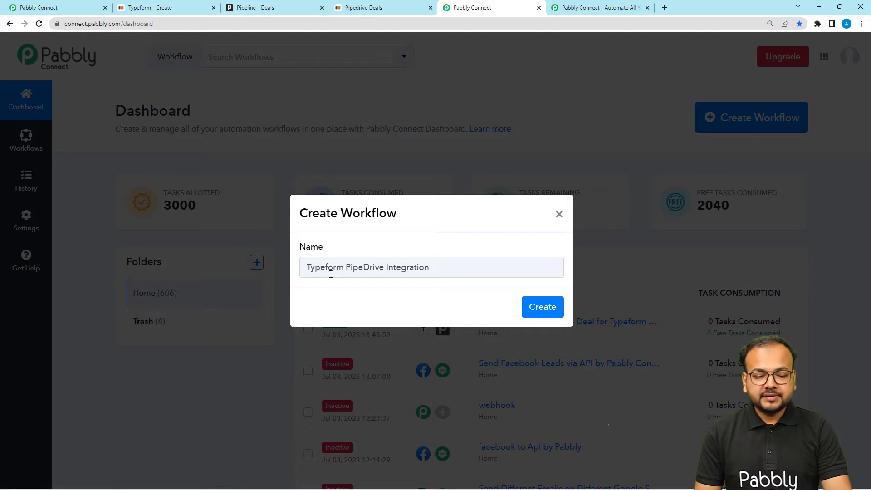
Create the workflow named Typeform PipeDrive Integration and look over its empty trigger and action steps.
left_click(548, 309)
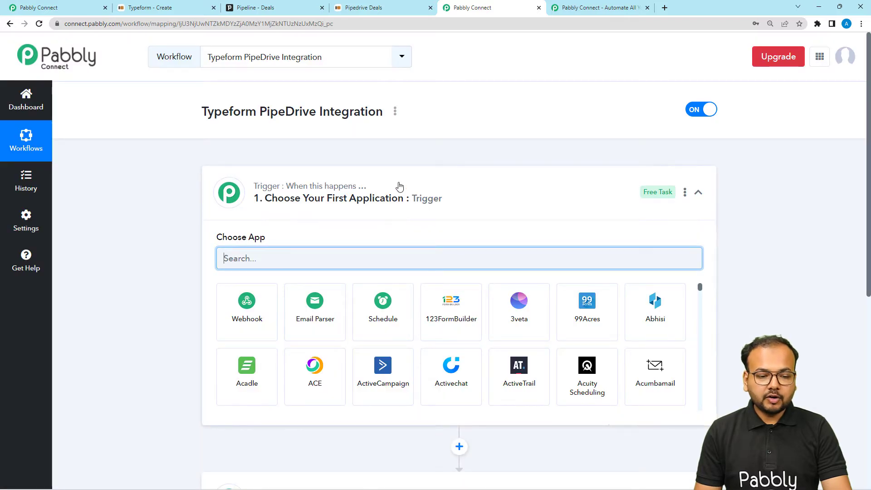
left_click(399, 186)
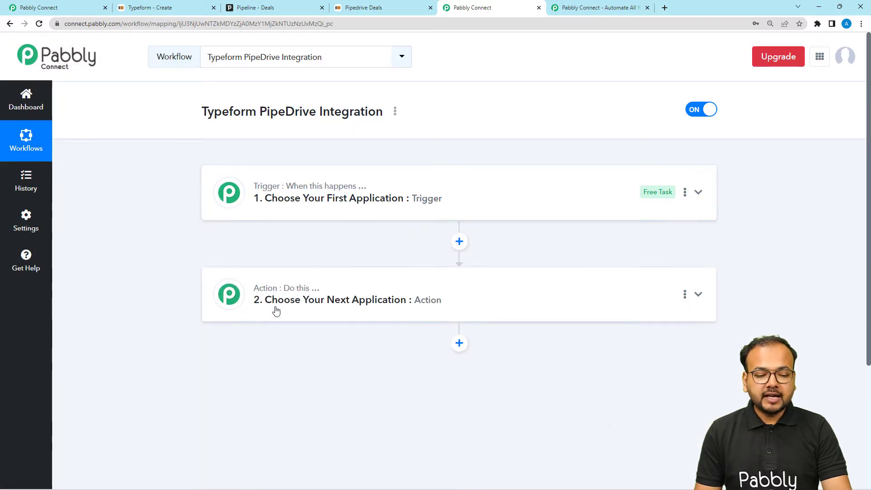
left_click(307, 213)
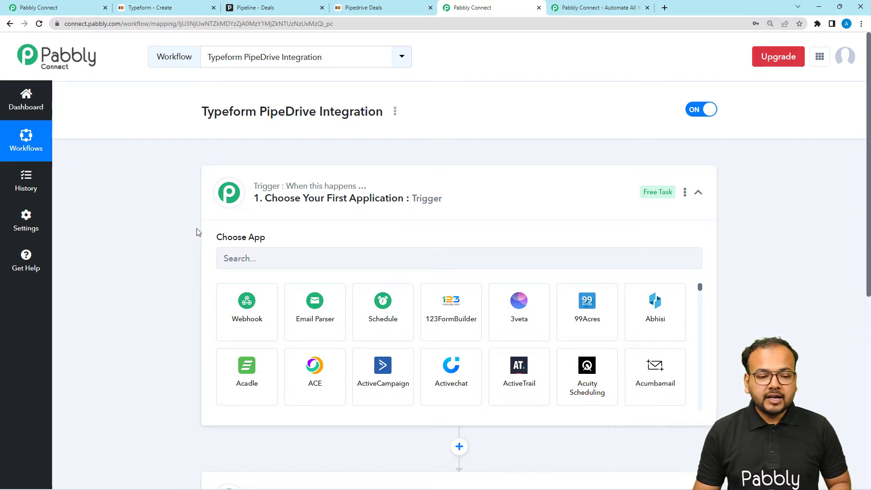
scroll(196, 232, "down", 4)
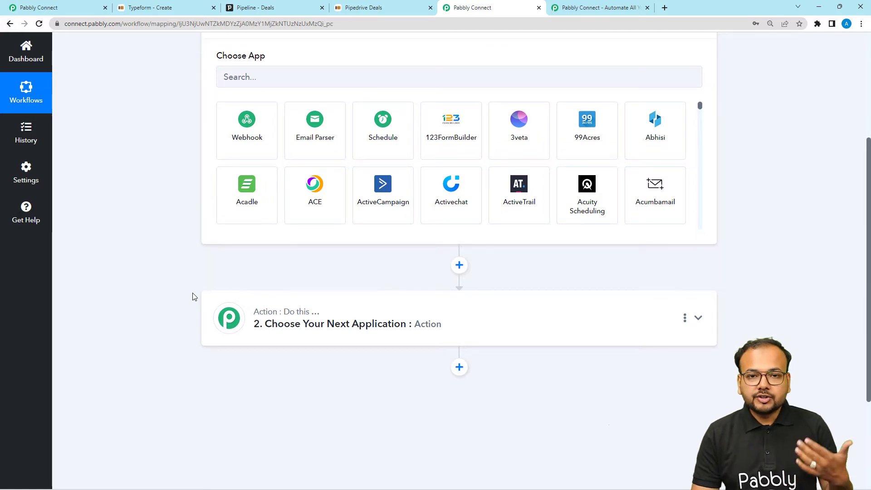
scroll(194, 296, "up", 3)
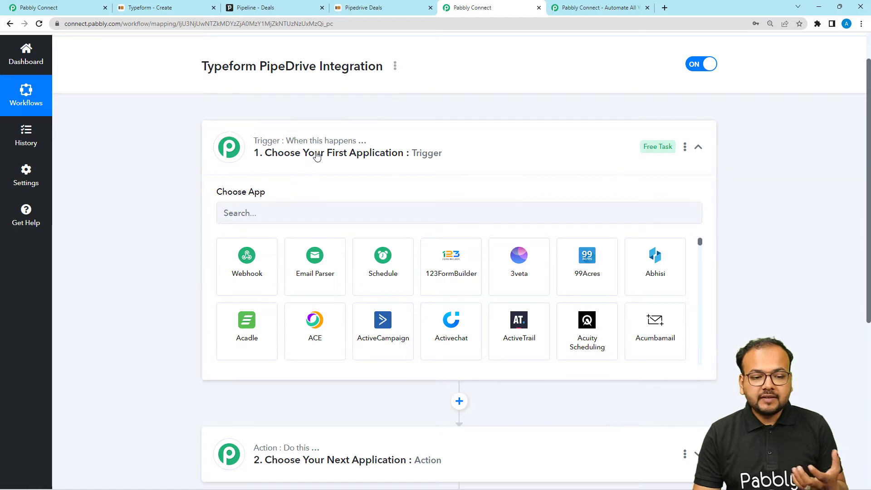
mouse_move(313, 142)
scroll(104, 197, "down", 3)
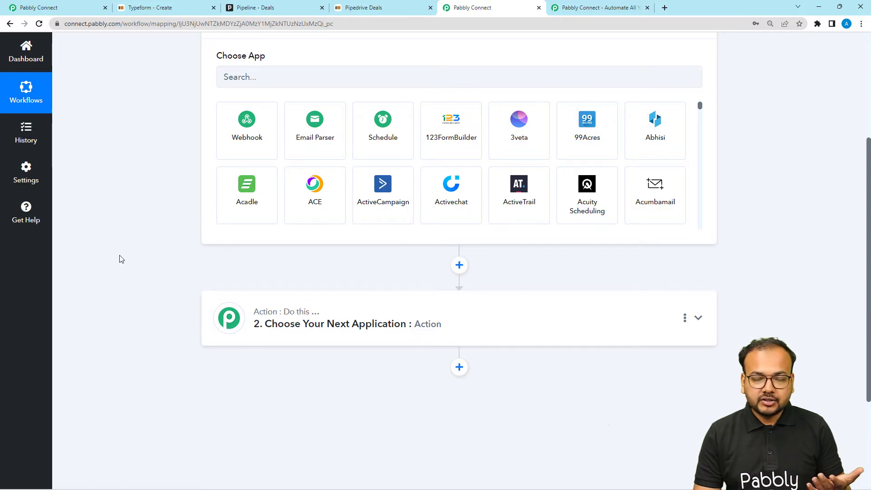
scroll(119, 254, "up", 4)
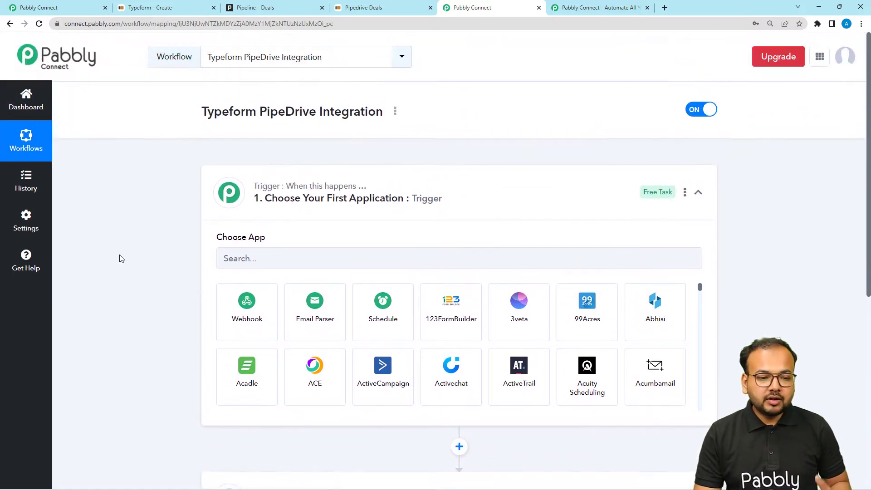
Examine the Typeform New Entry trigger and its received response in the existing Pipedrive deal workflow.
left_click(91, 8)
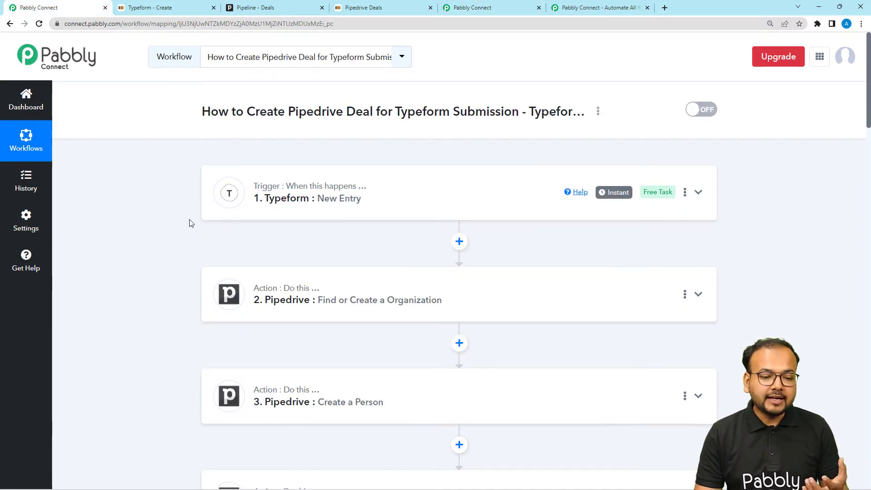
scroll(189, 223, "down", 1)
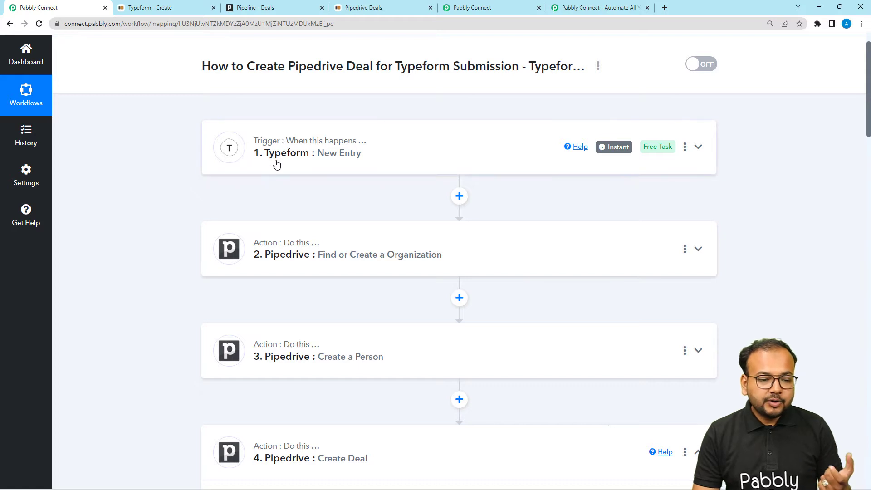
left_click(326, 171)
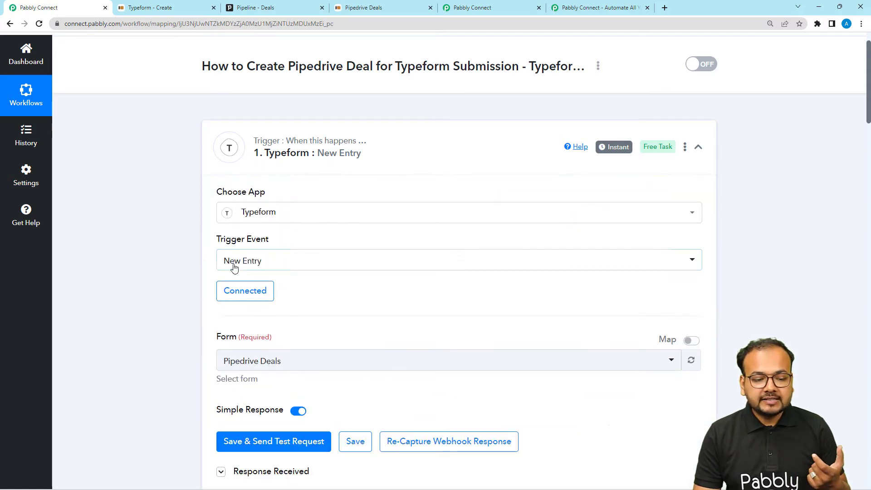
scroll(108, 282, "down", 5)
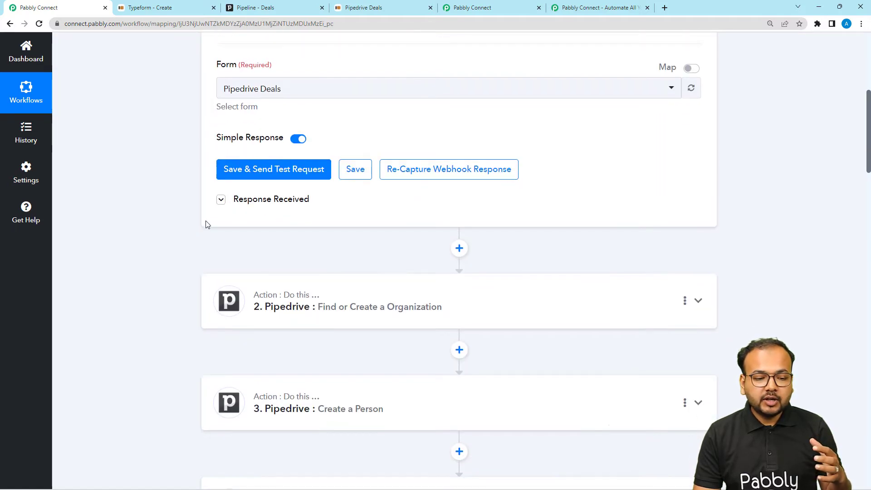
left_click(237, 205)
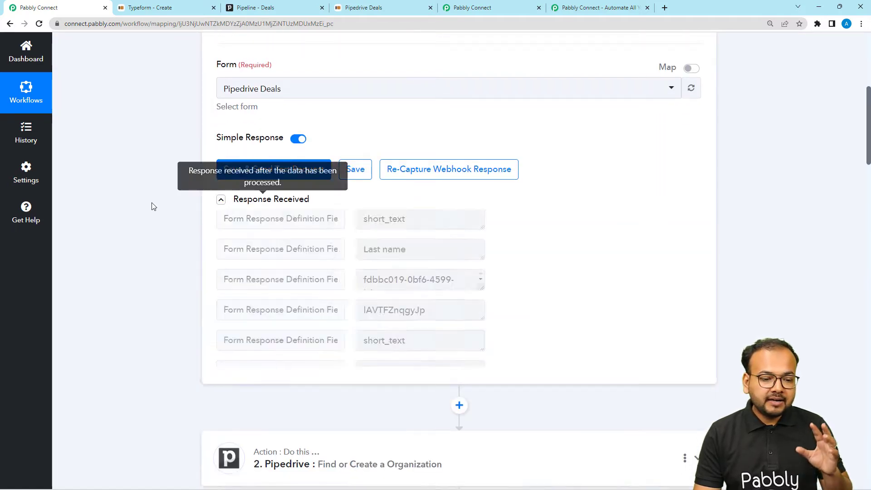
scroll(154, 206, "down", 2)
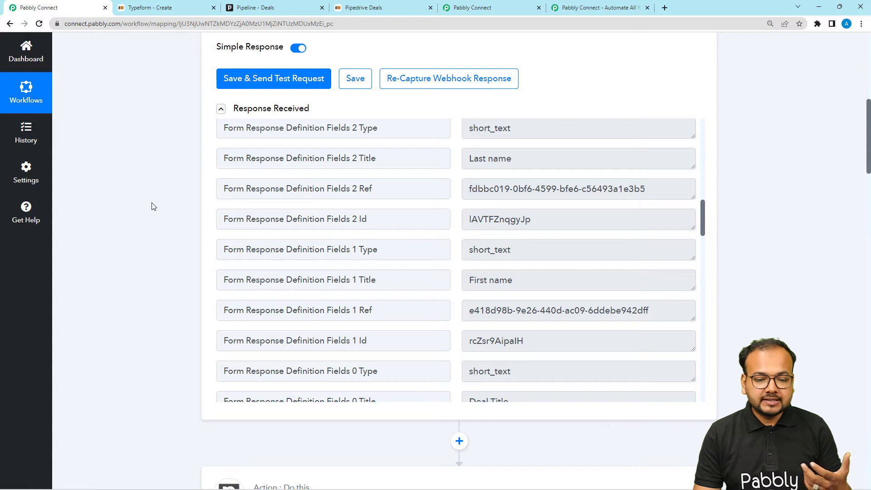
scroll(154, 206, "down", 6)
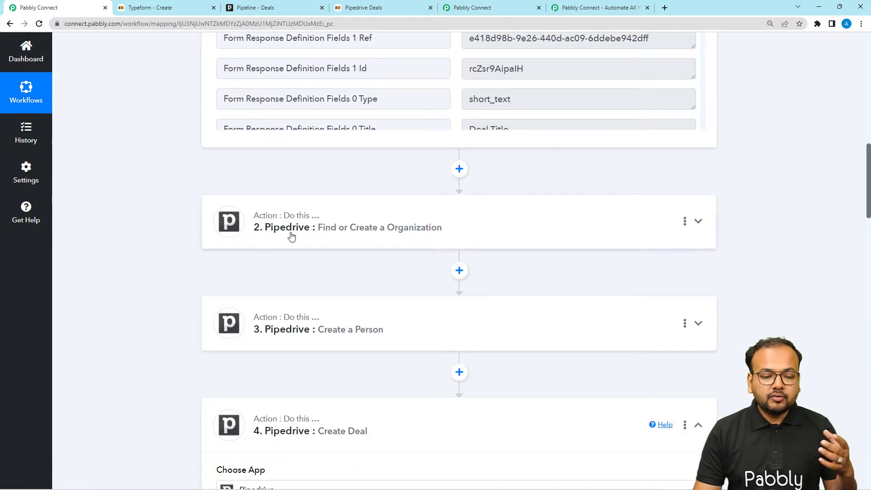
Examine the settings and response of the Pipedrive Find or Create a Organization action.
left_click(311, 232)
scroll(183, 232, "down", 2)
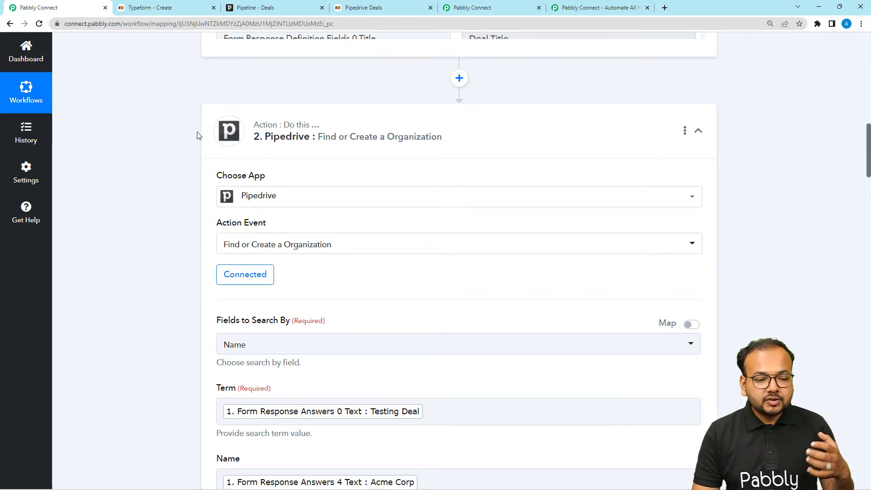
mouse_move(286, 123)
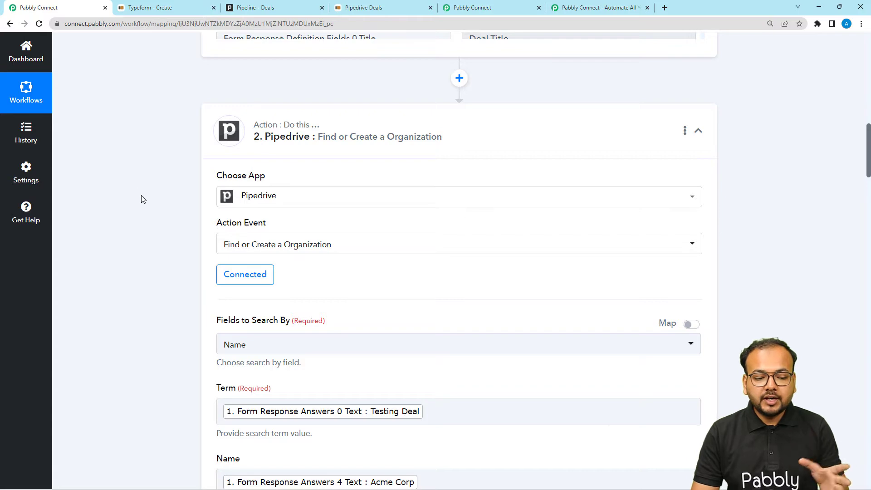
scroll(142, 199, "down", 15)
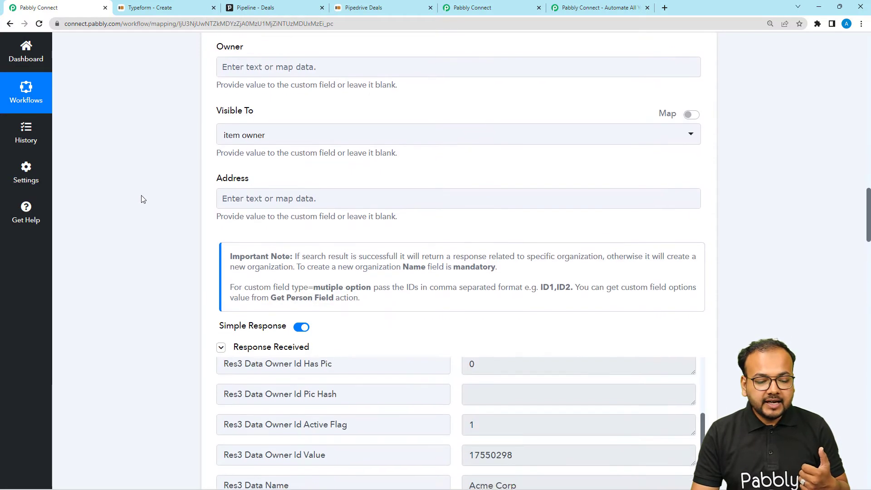
scroll(143, 198, "down", 3)
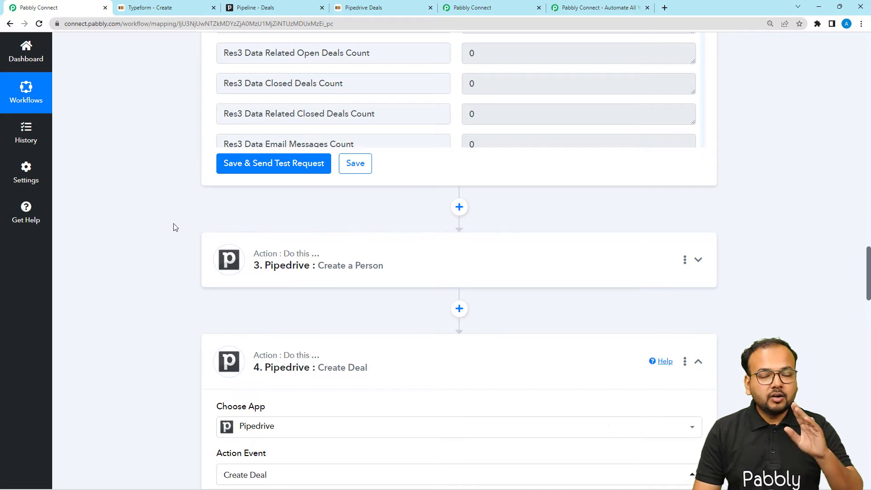
Examine the field mappings of the Pipedrive Create a Person and Create Deal actions.
left_click(226, 259)
scroll(170, 263, "down", 10)
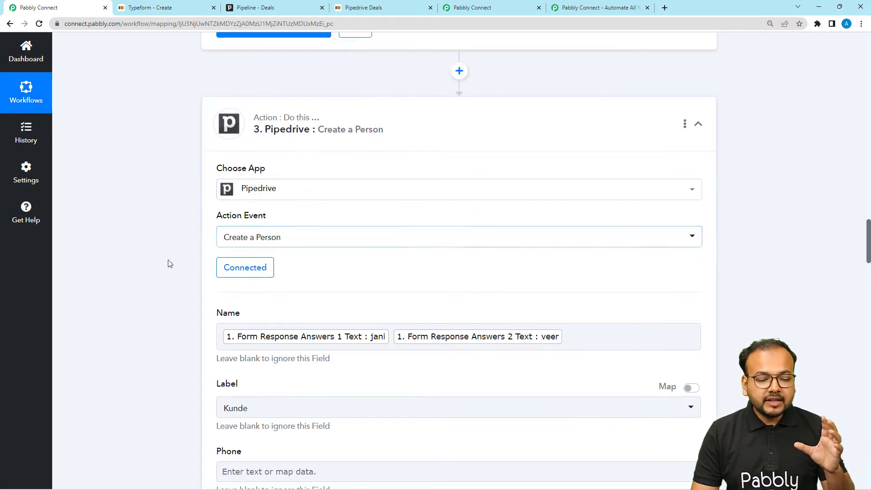
scroll(168, 264, "down", 14)
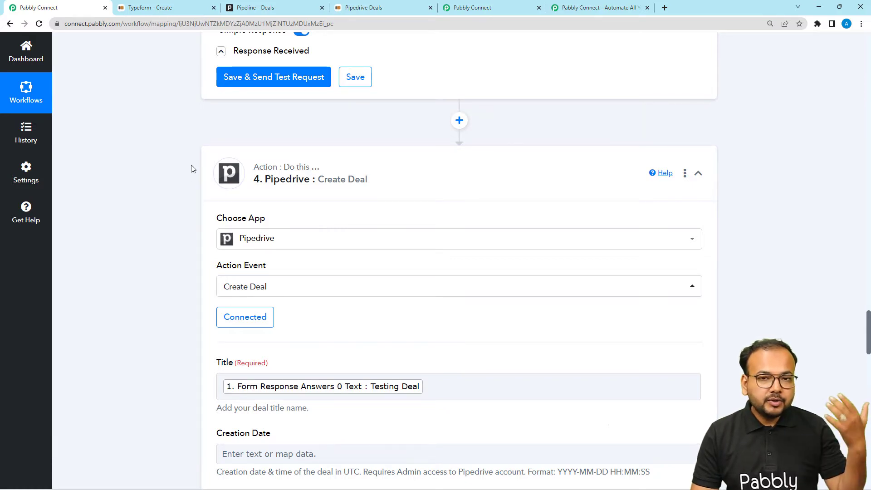
scroll(174, 222, "down", 2)
scroll(173, 230, "down", 2)
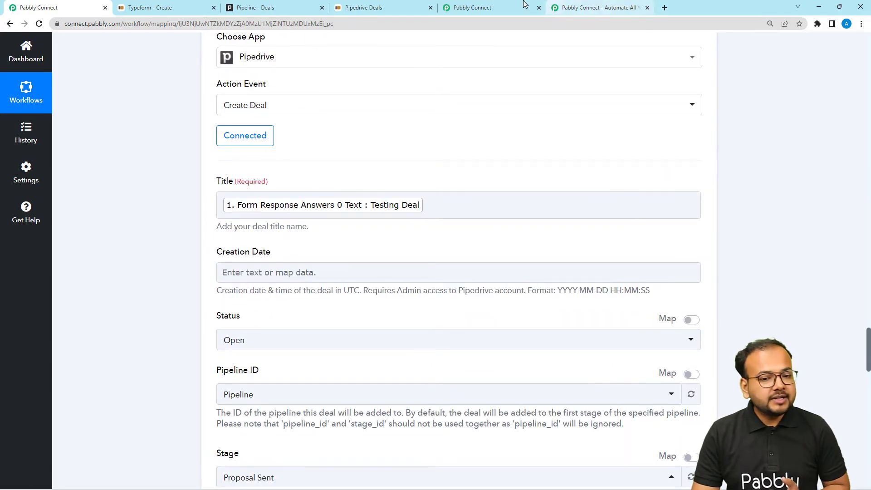
In the Typeform PipeDrive Integration workflow, set the trigger app to Typeform with the New Entry event.
left_click(480, 5)
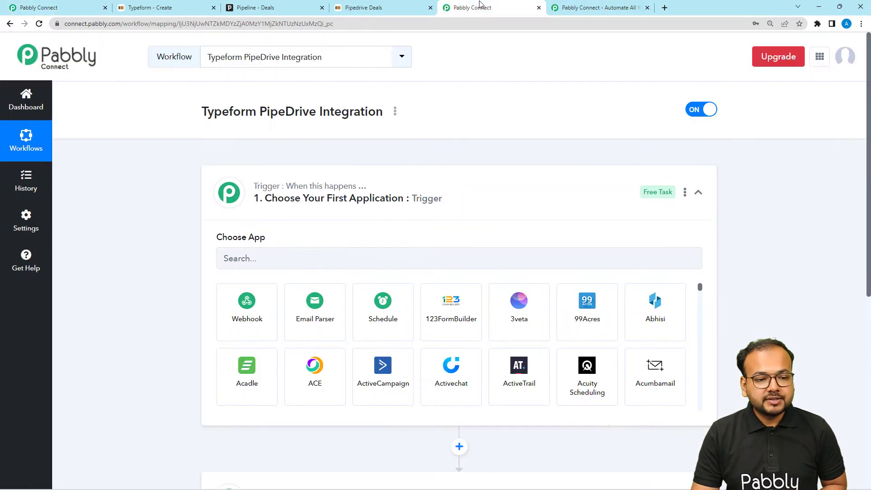
left_click(259, 252)
type("type")
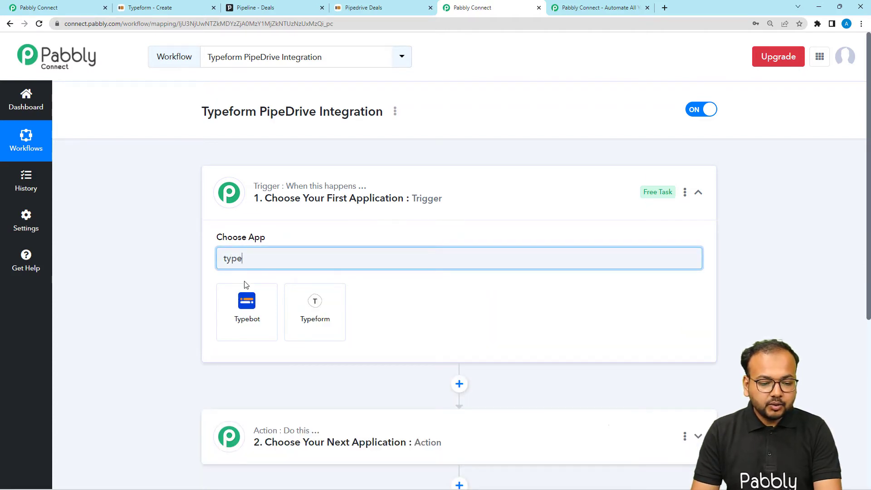
left_click(314, 312)
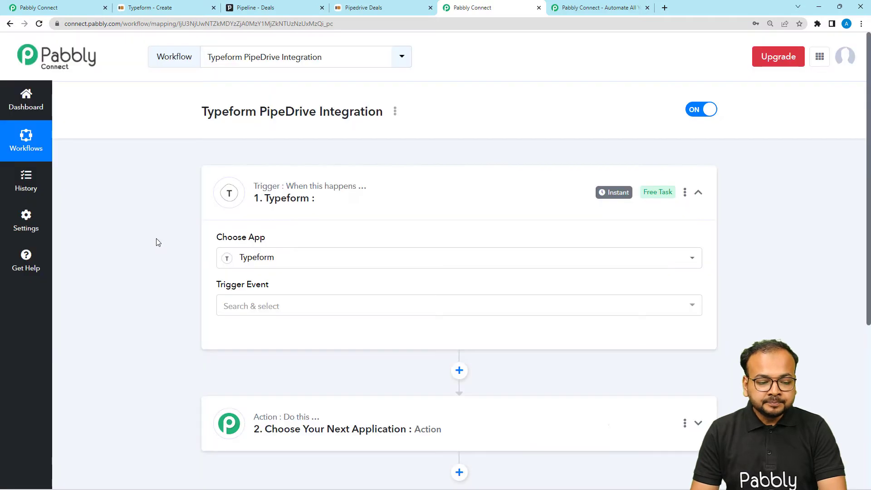
scroll(181, 236, "down", 2)
left_click(252, 216)
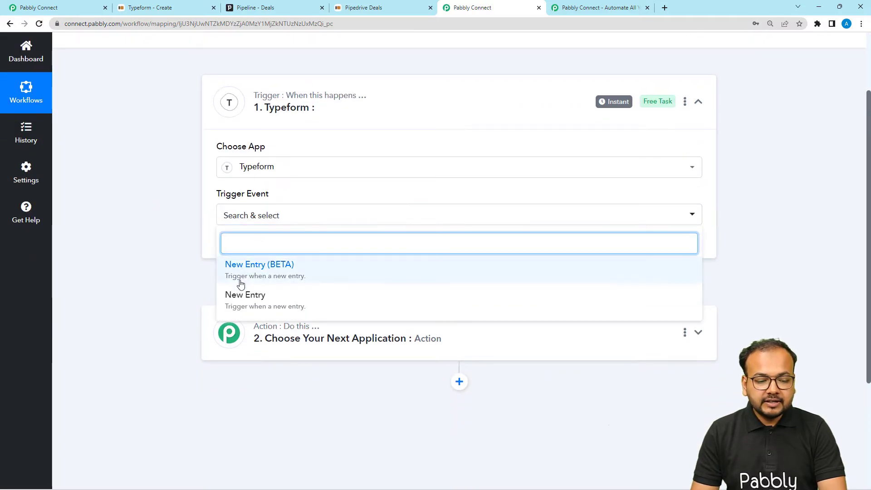
left_click(259, 306)
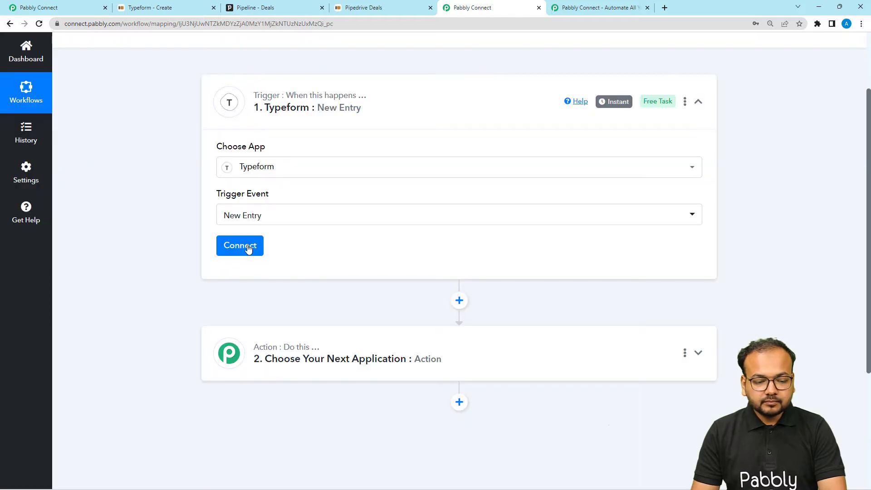
Add a new Typeform connection for the trigger and authorize Pabbly Connect to access the Typeform account.
left_click(247, 247)
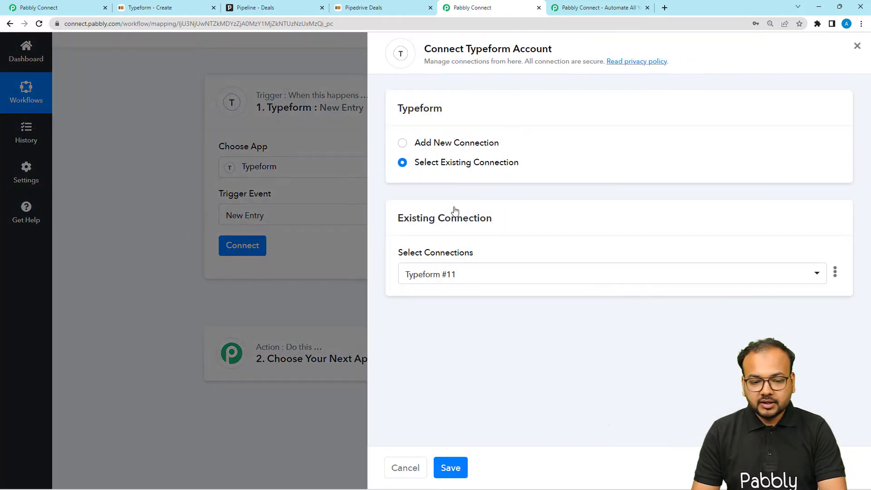
left_click(403, 143)
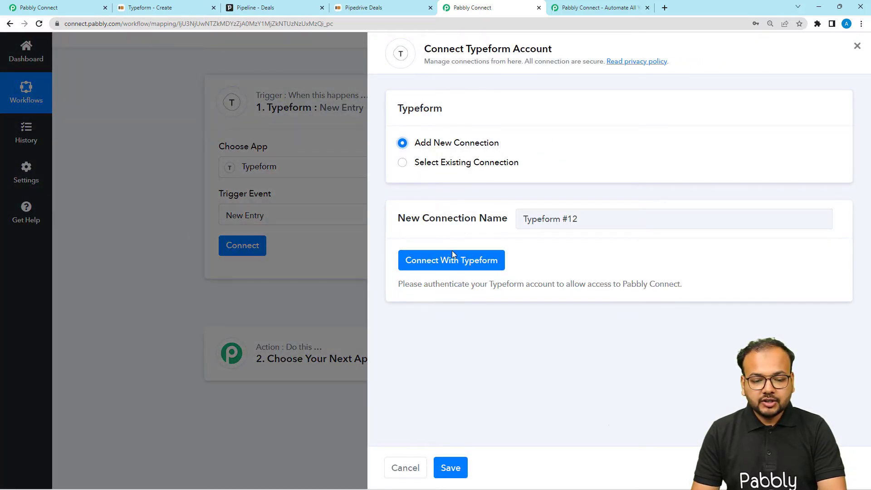
left_click(451, 256)
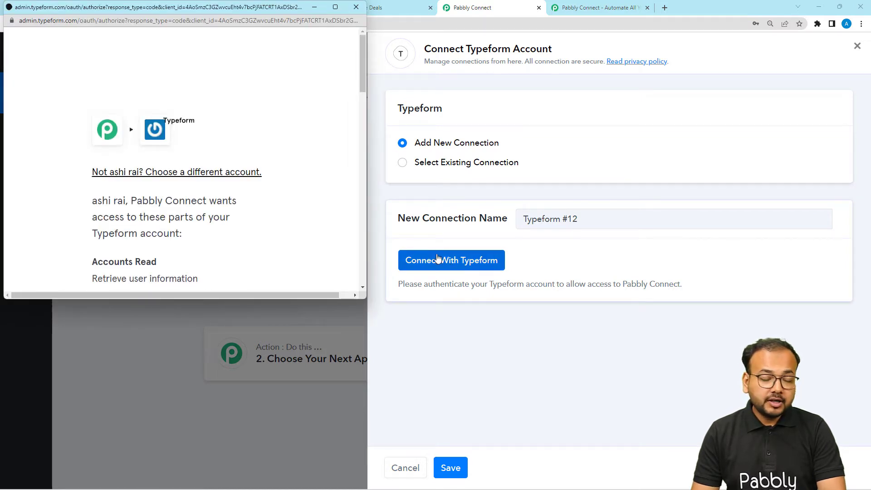
scroll(248, 117, "down", 4)
scroll(257, 163, "down", 9)
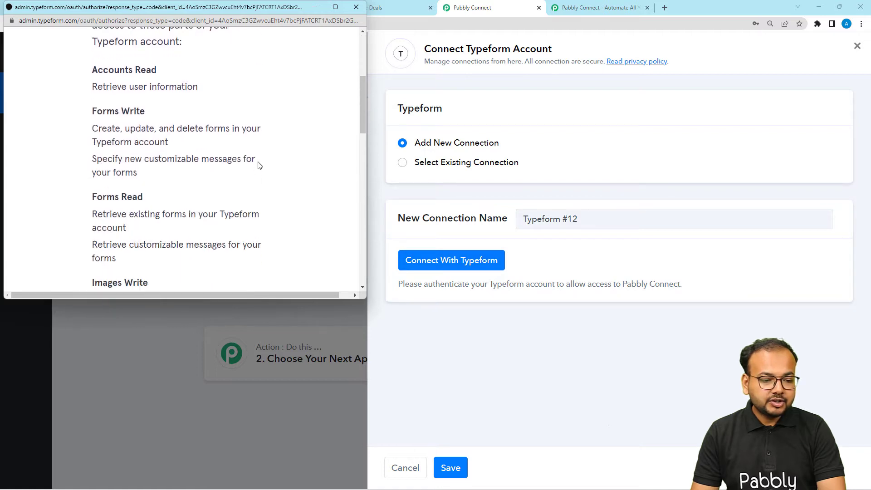
scroll(258, 165, "down", 6)
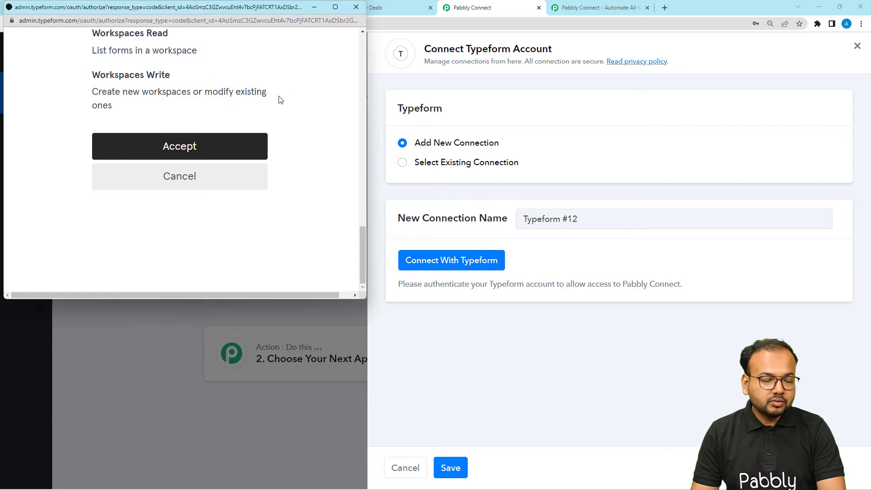
left_click(161, 148)
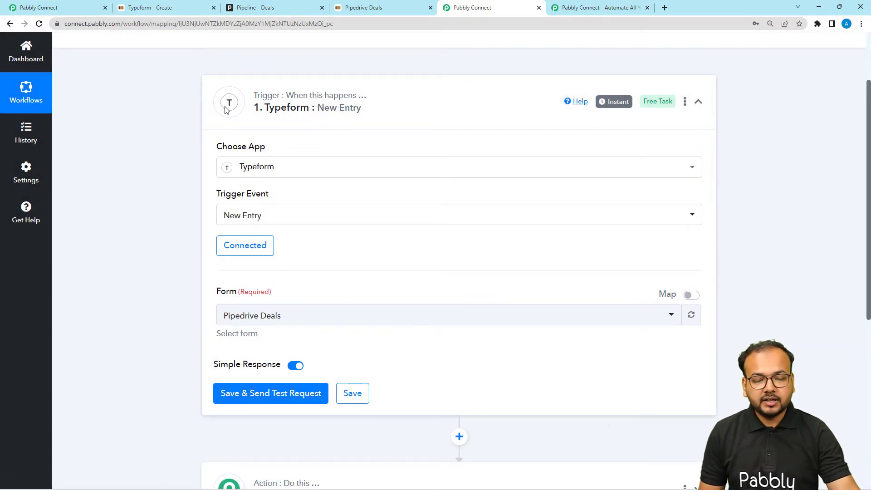
Review the forms available to the Typeform trigger, keeping Pipedrive Deals as the chosen form.
scroll(153, 179, "down", 4)
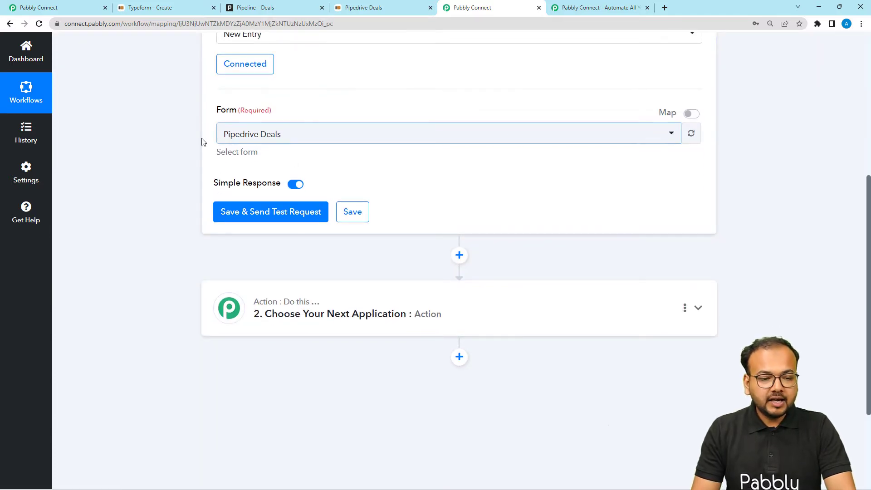
left_click(264, 143)
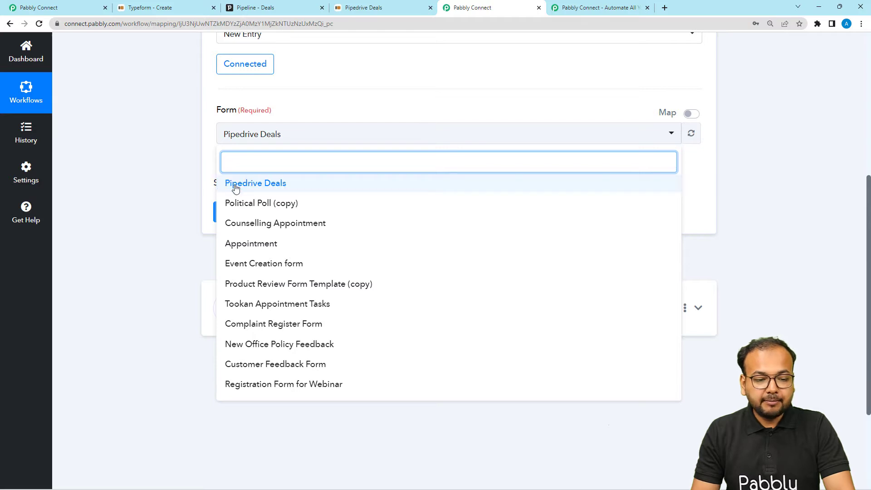
left_click(184, 154)
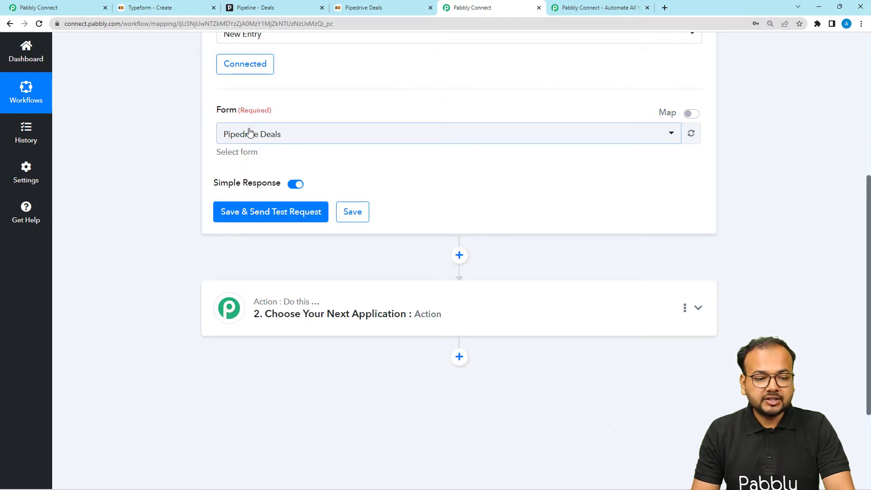
Save the Typeform trigger with a test request, and switch to the live Pipedrive Deals form.
left_click(265, 212)
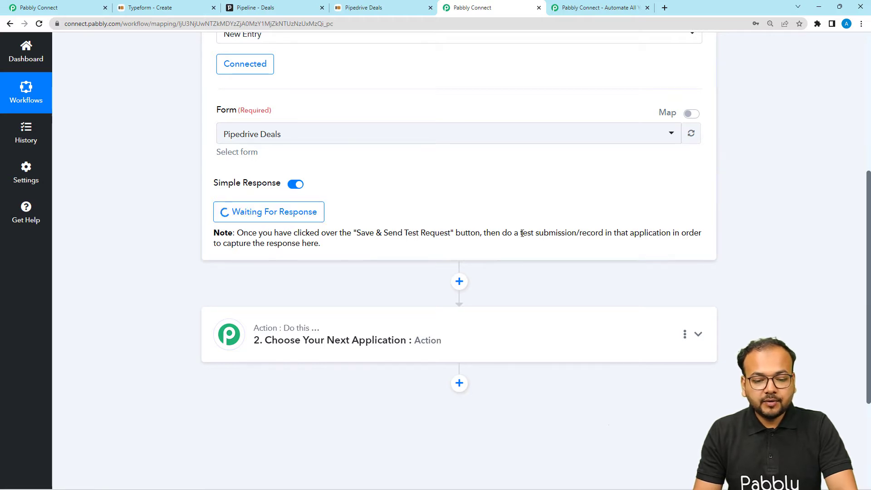
left_click_drag(522, 233, 573, 242)
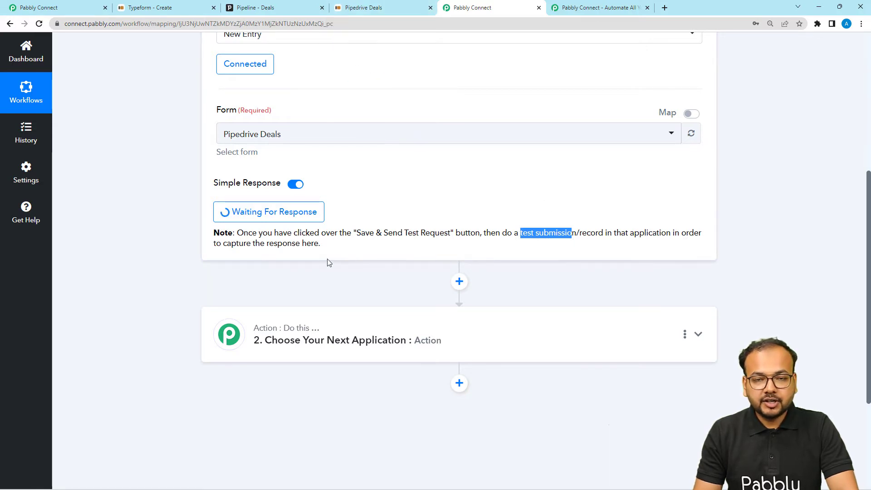
left_click(369, 13)
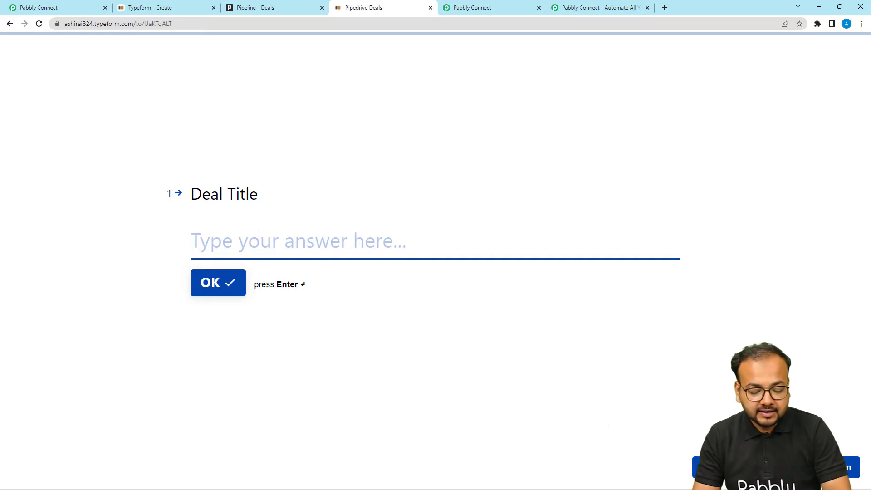
Answer the form's Deal Title question with "New test Deal" and continue to the contact questions.
type("New ")
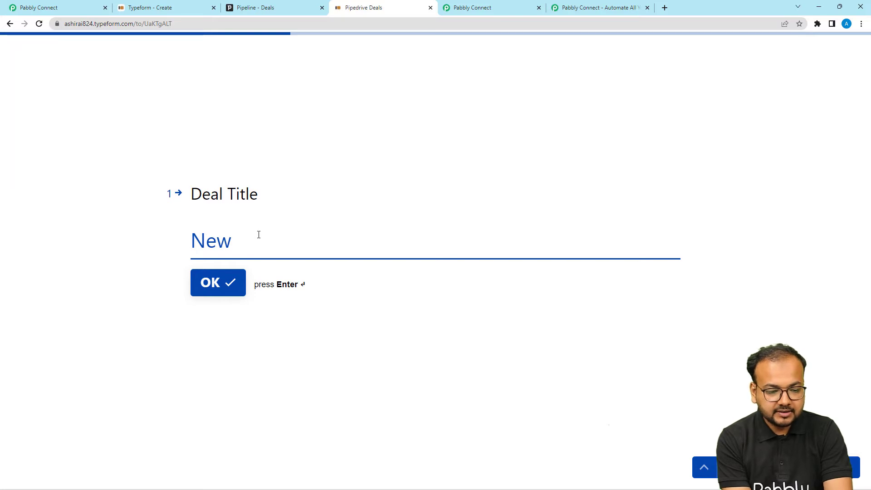
type("test De")
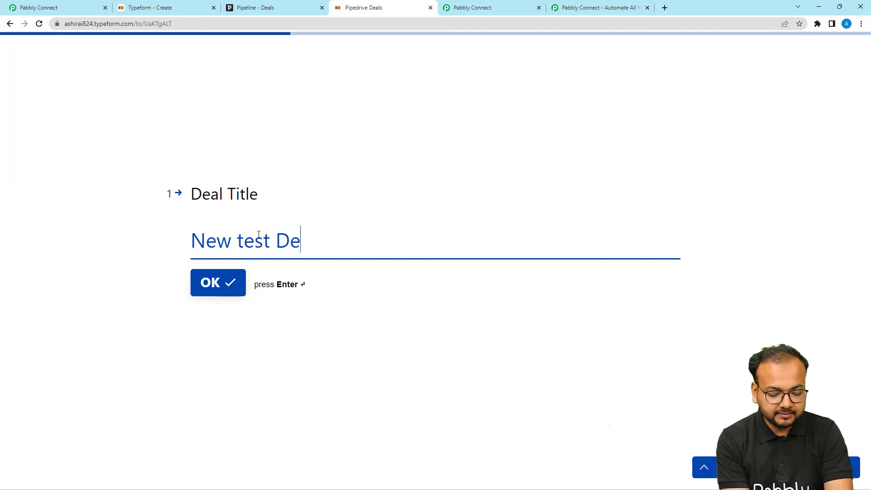
type("al")
key("Return")
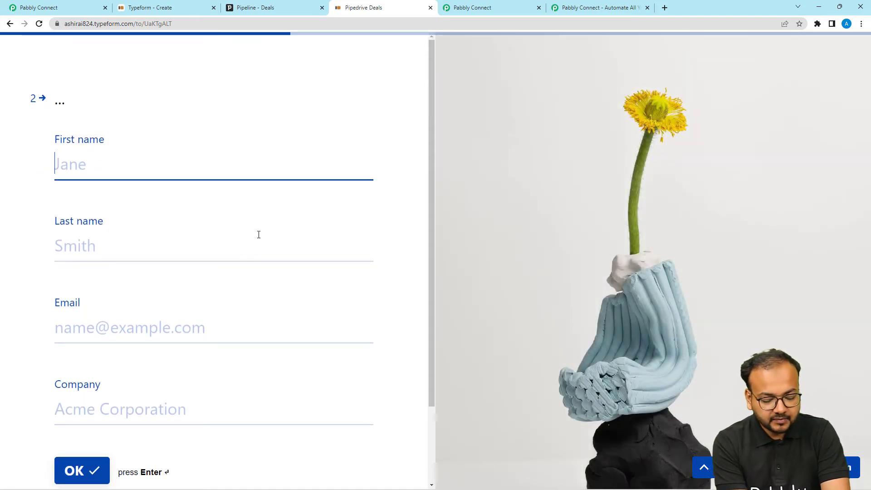
Fill in the contact's first name and last name in the form.
type("Dem")
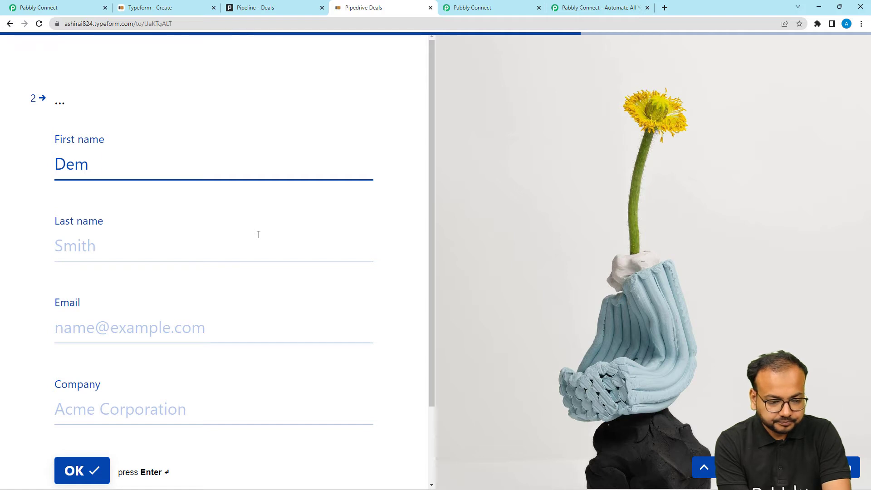
type("o")
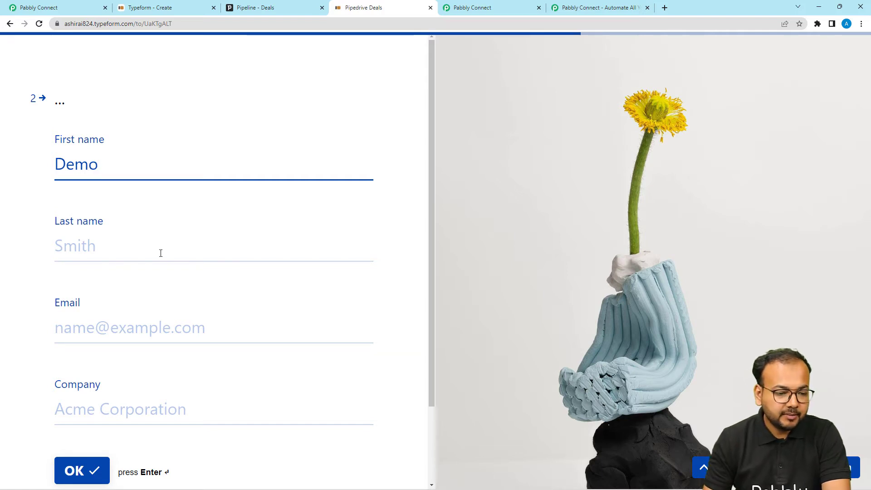
left_click(160, 252)
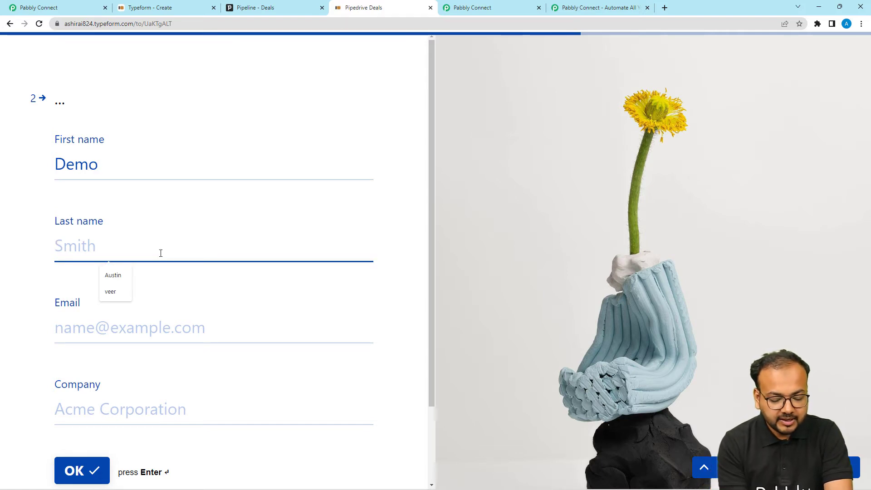
type("NAme")
key("BackSpace")
key("BackSpace")
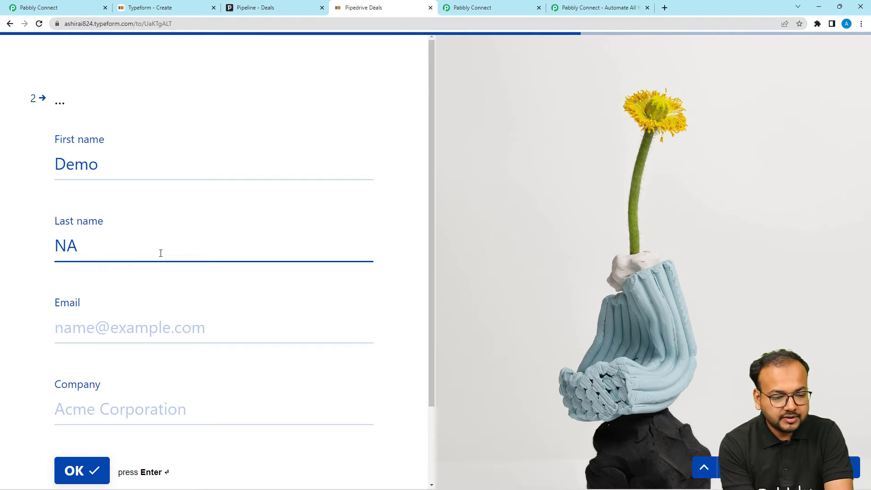
key("BackSpace")
type("a")
key("BackSpace")
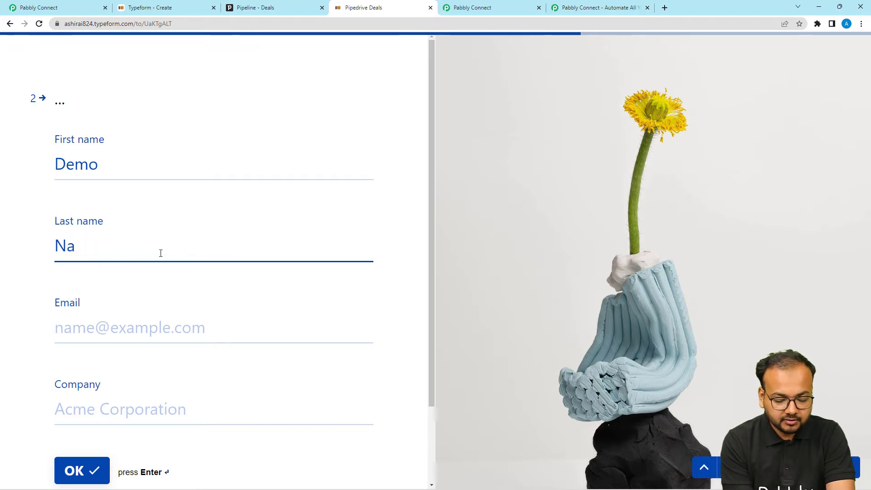
type("me")
scroll(156, 258, "down", 1)
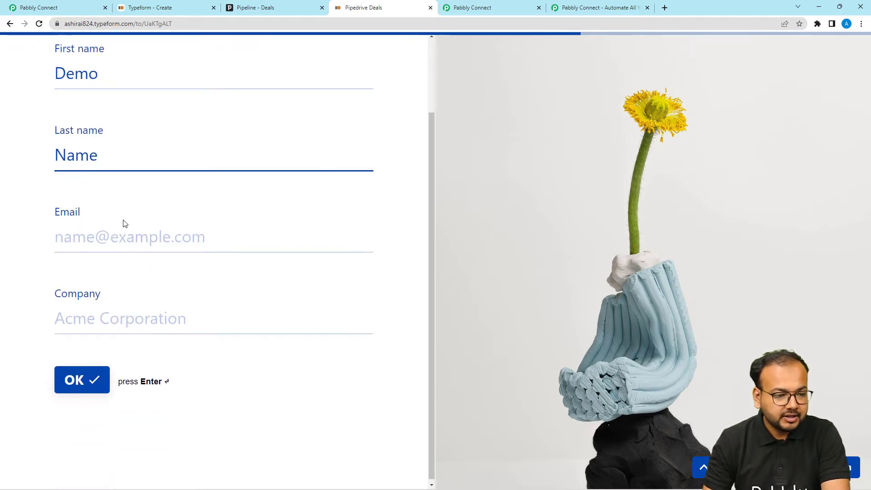
Fill in the contact's email and the company Acme Corp, and continue to the Deals Value question.
left_click(113, 243)
left_click(119, 265)
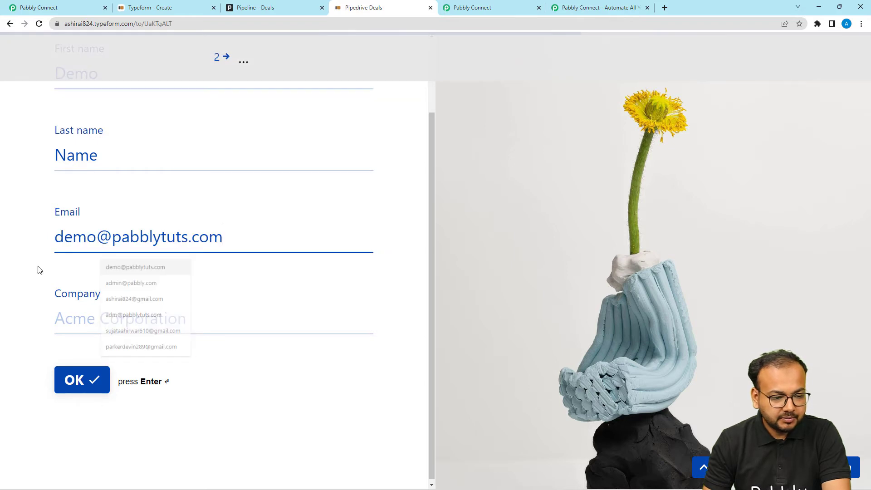
left_click(75, 323)
left_click(118, 348)
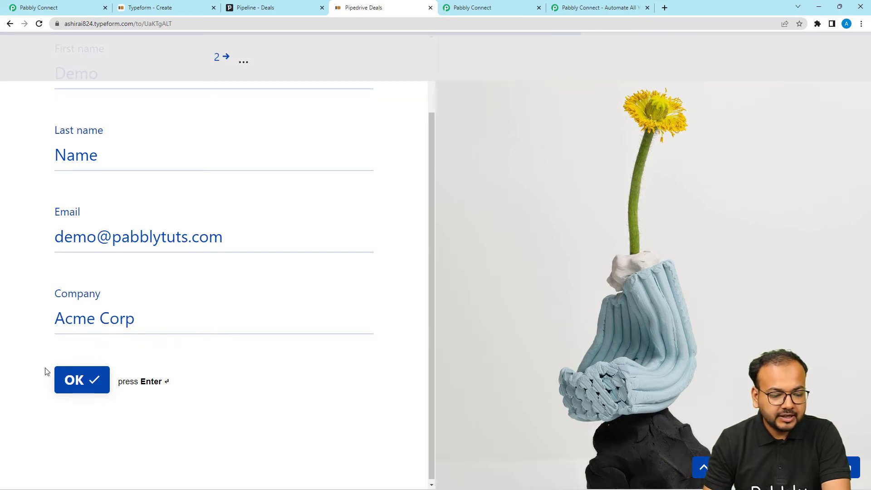
left_click(72, 379)
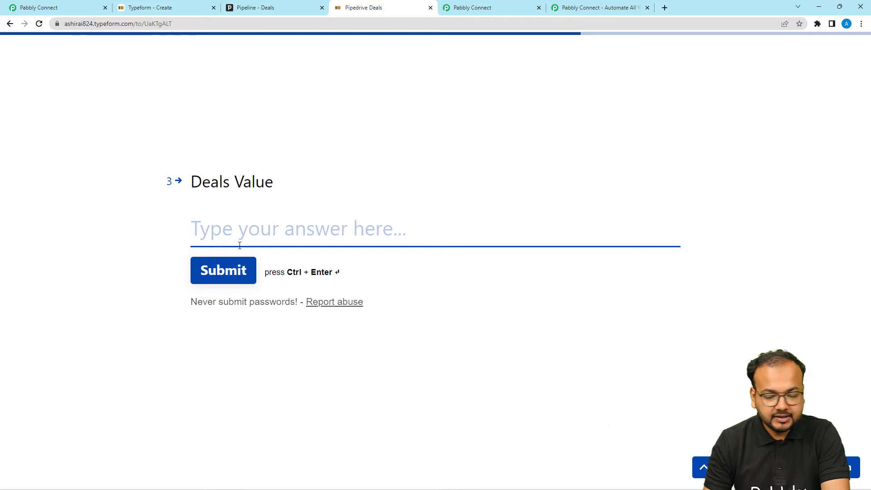
Answer Deals Value with 89554, submit the form, and return to the Pabbly Connect workflow with the Typeform trigger.
type("89554")
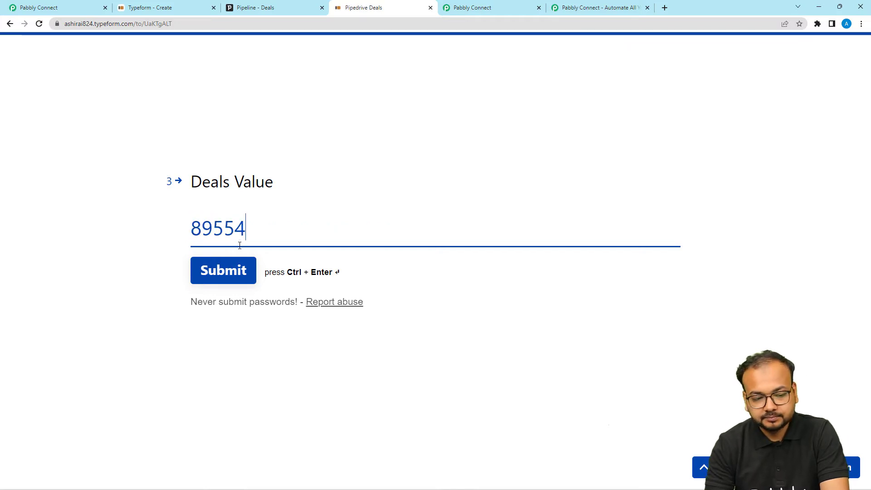
key("ctrl+Return")
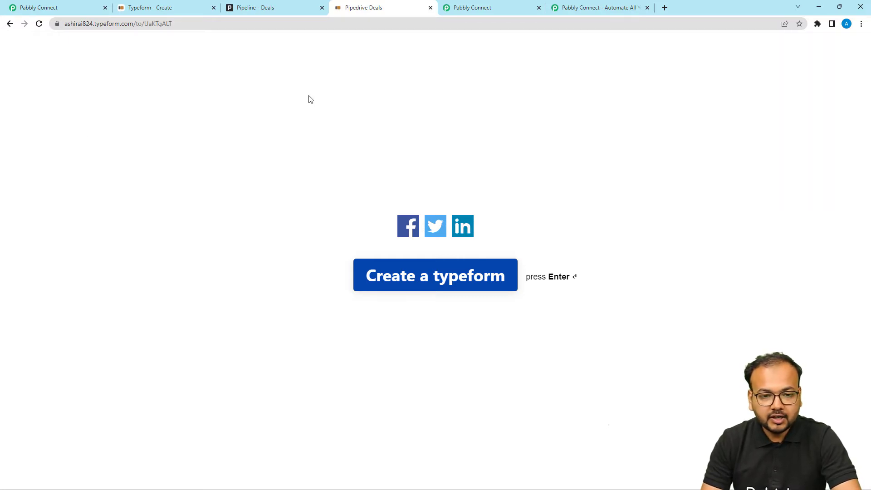
left_click(457, 12)
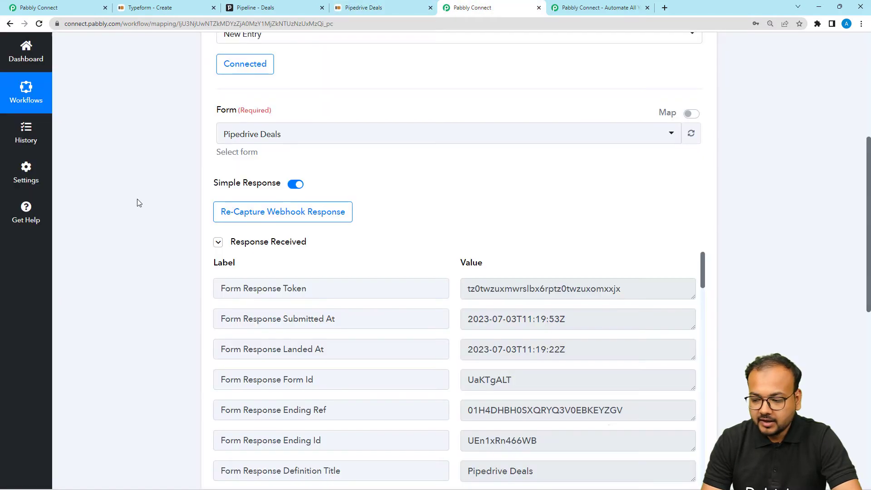
Examine the captured Typeform response for the submitted deal title, first and last name, email, company and deal value.
scroll(138, 203, "down", 3)
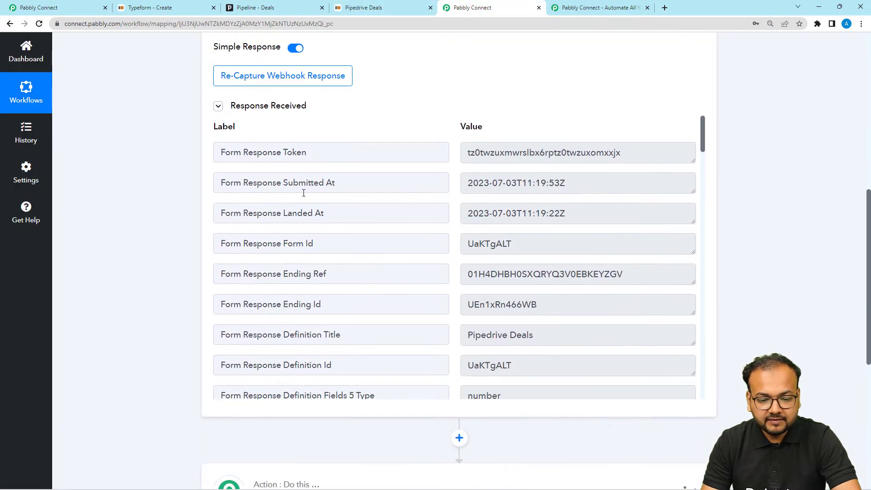
scroll(303, 192, "down", 7)
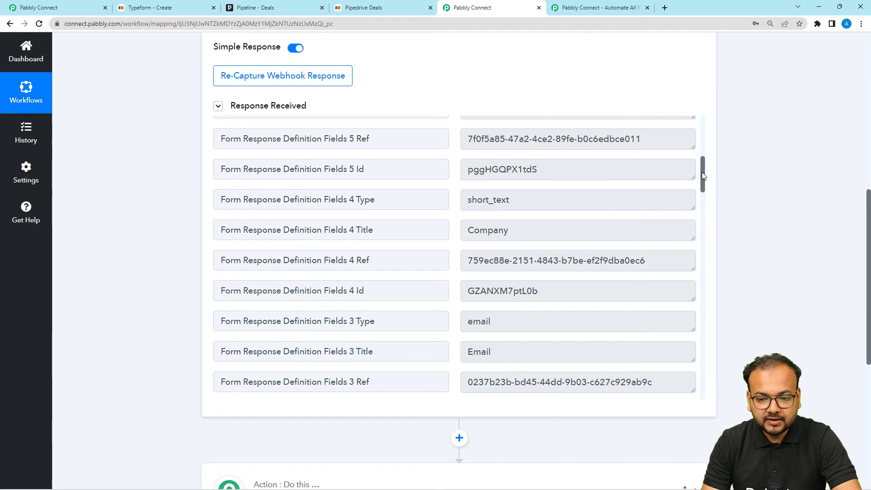
left_click_drag(702, 176, 705, 402)
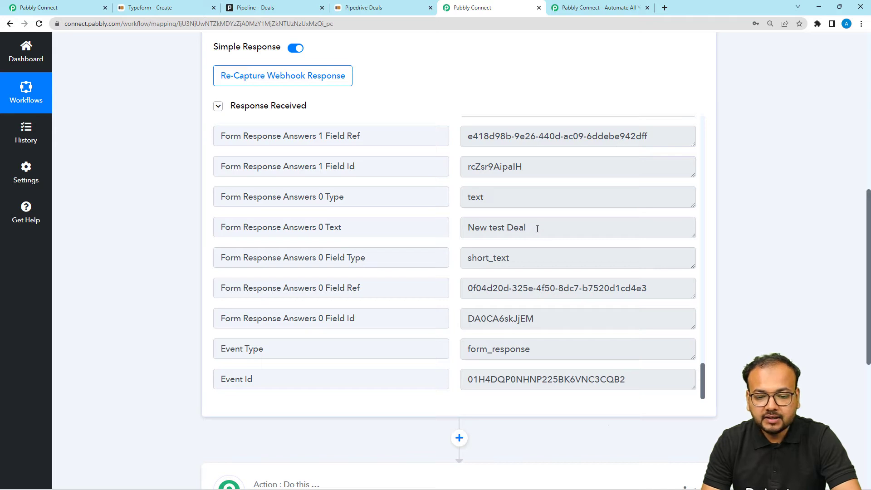
left_click(513, 234)
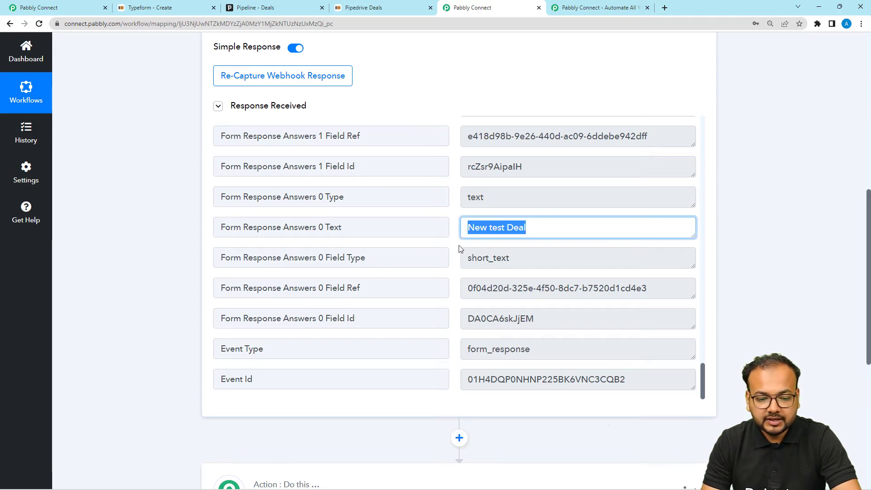
scroll(381, 250, "up", 4)
left_click(499, 254)
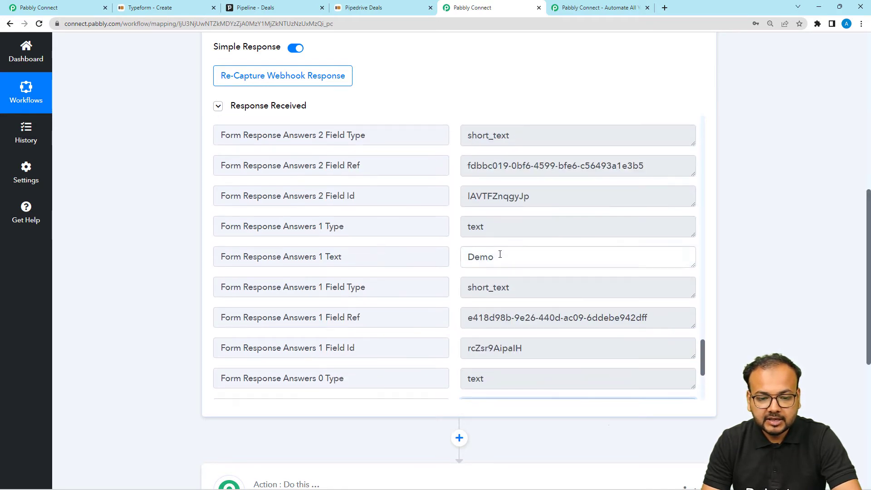
scroll(418, 305, "down", 2)
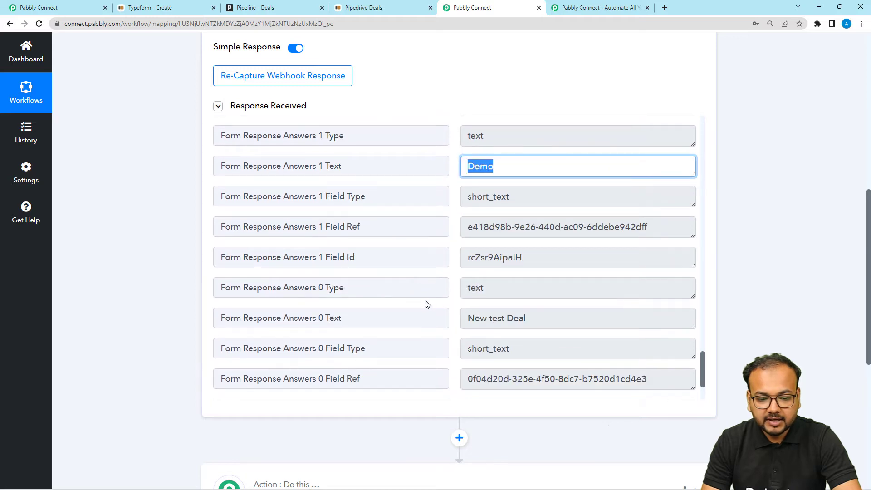
scroll(426, 304, "up", 4)
left_click(486, 195)
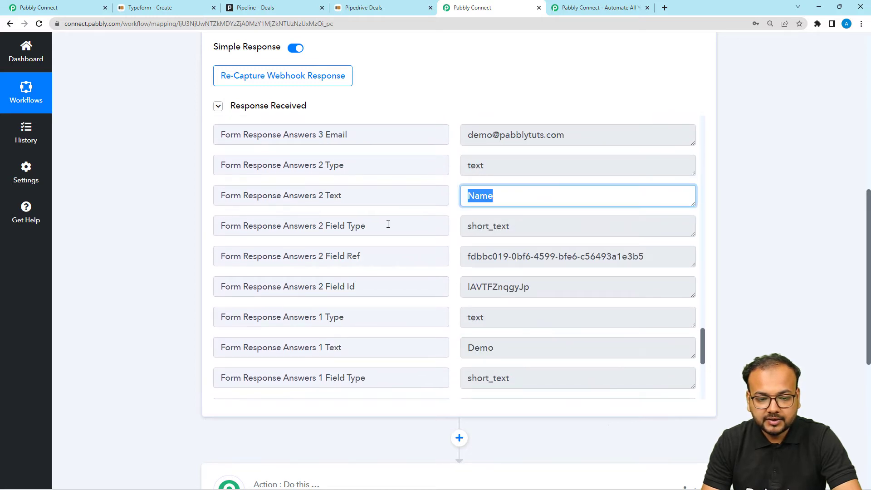
scroll(387, 223, "up", 3)
left_click(566, 273)
scroll(389, 261, "up", 4)
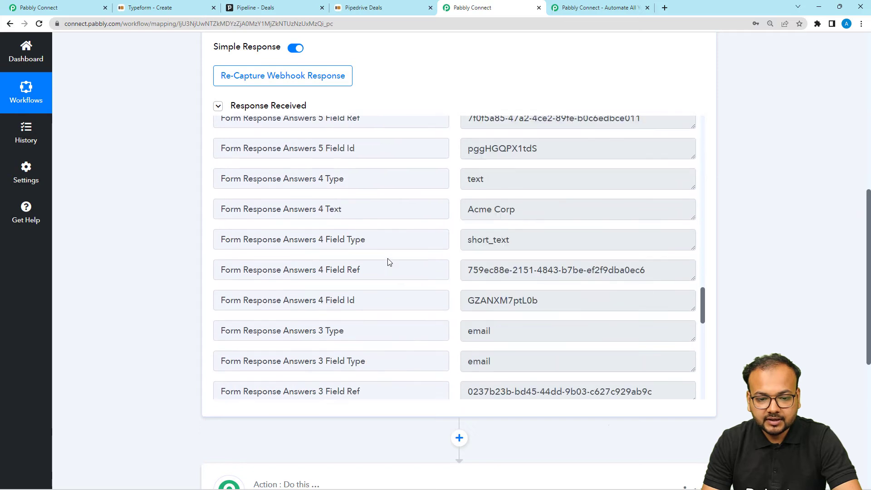
left_click(514, 204)
scroll(414, 205, "up", 3)
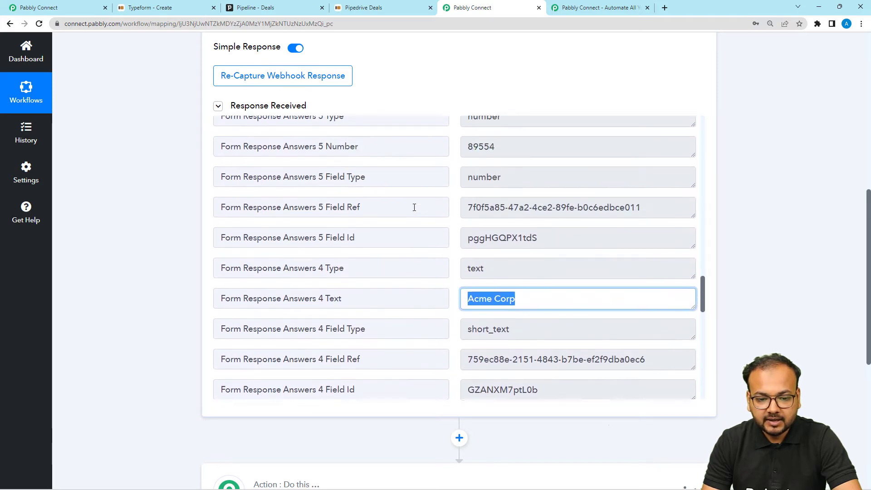
left_click(462, 202)
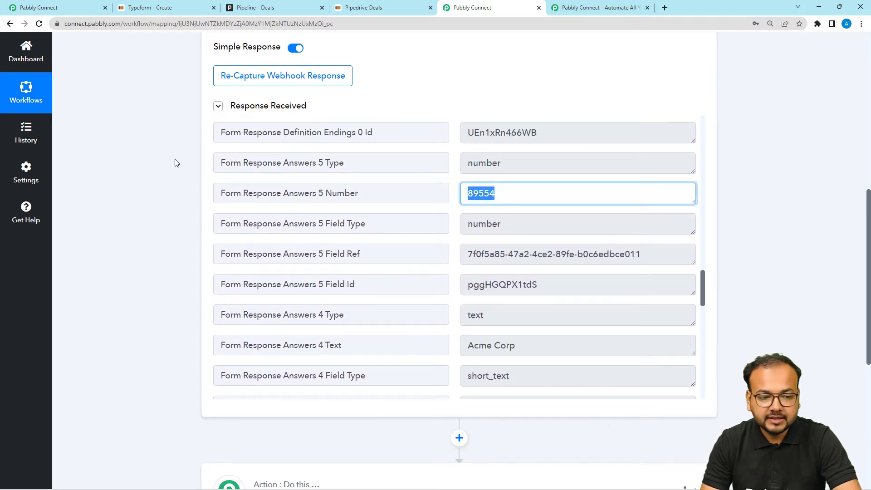
Check the order of the Pipedrive actions in the finished reference workflow, and choose Pipedrive as the new workflow's step 2 app.
scroll(172, 162, "down", 6)
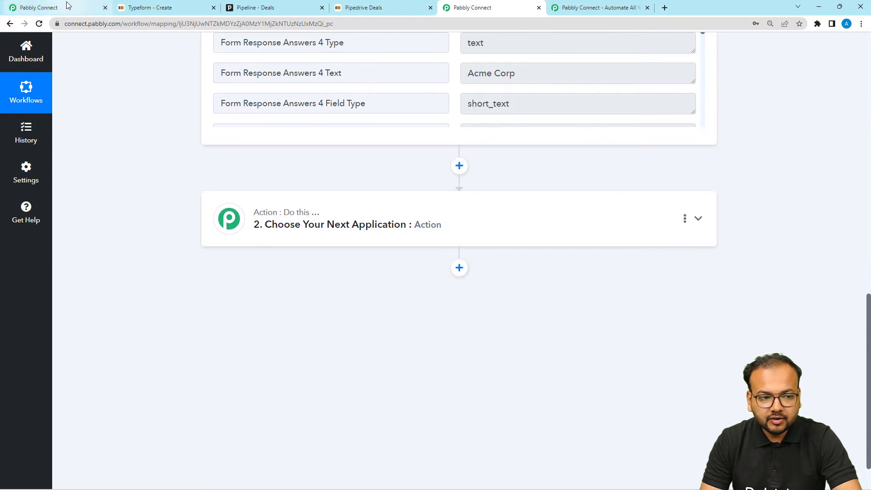
left_click(278, 226)
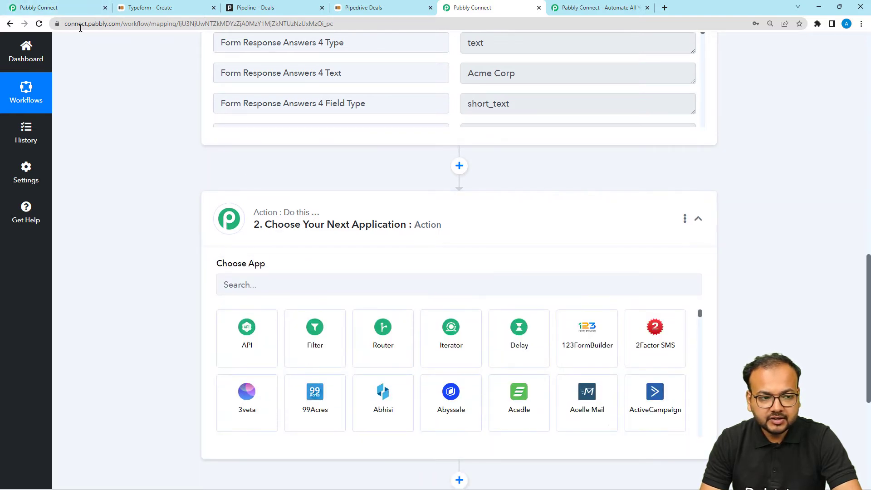
left_click(78, 11)
scroll(127, 136, "up", 3)
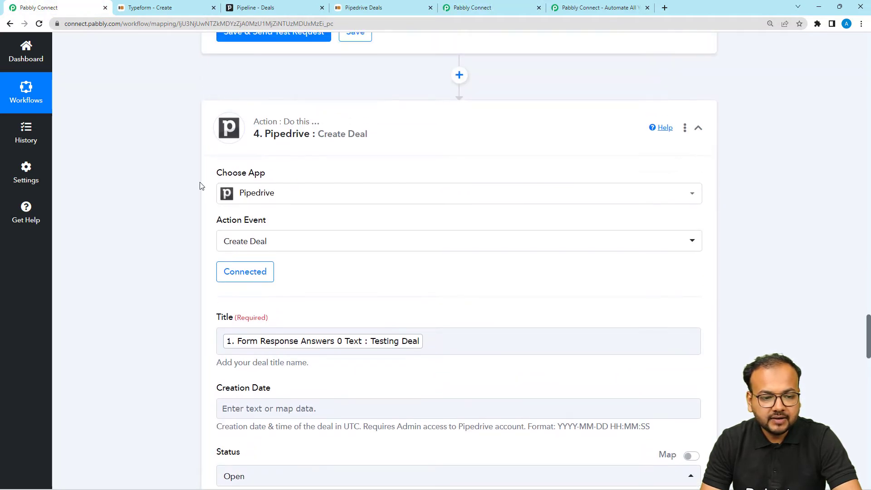
scroll(362, 162, "up", 20)
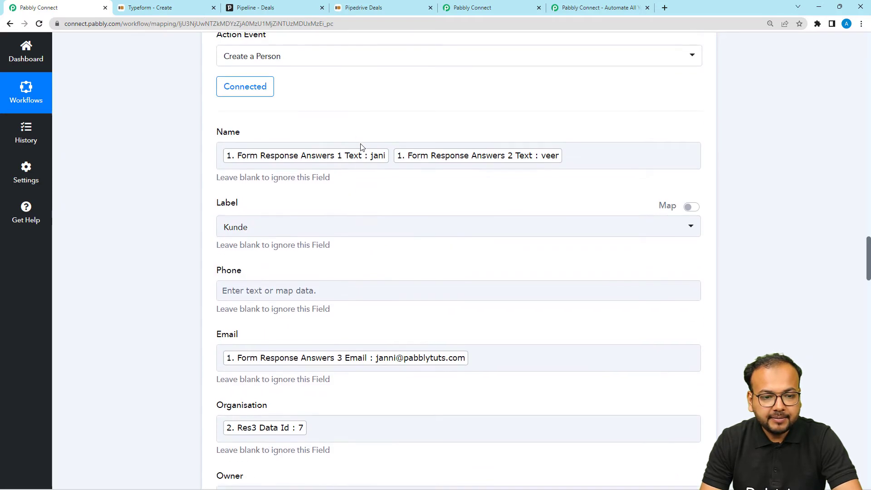
scroll(362, 148, "up", 15)
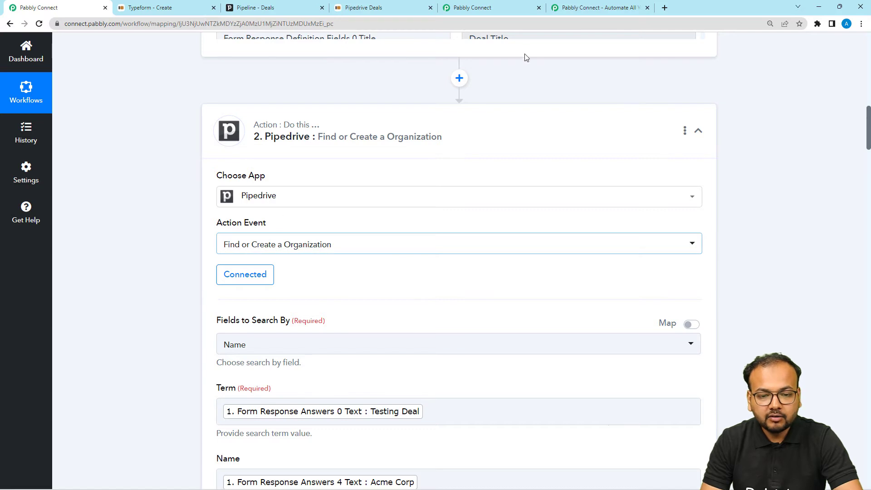
left_click(481, 8)
left_click(281, 280)
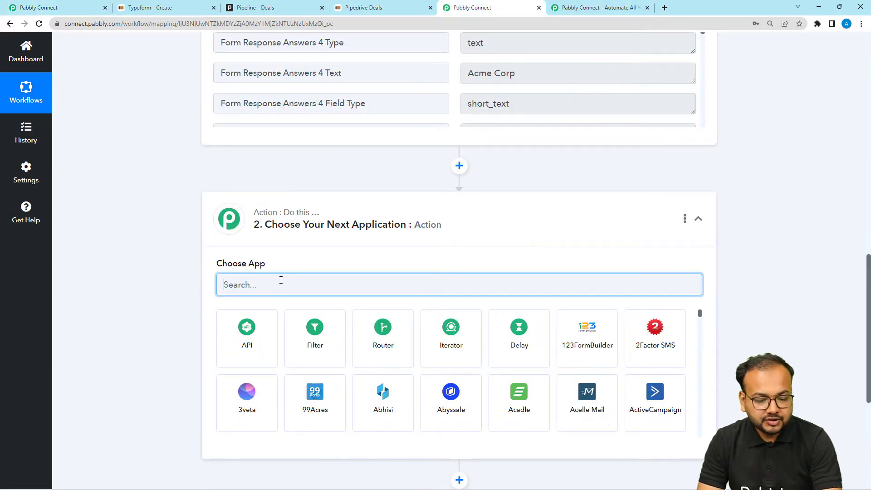
type("pipe")
left_click(247, 338)
scroll(220, 243, "down", 3)
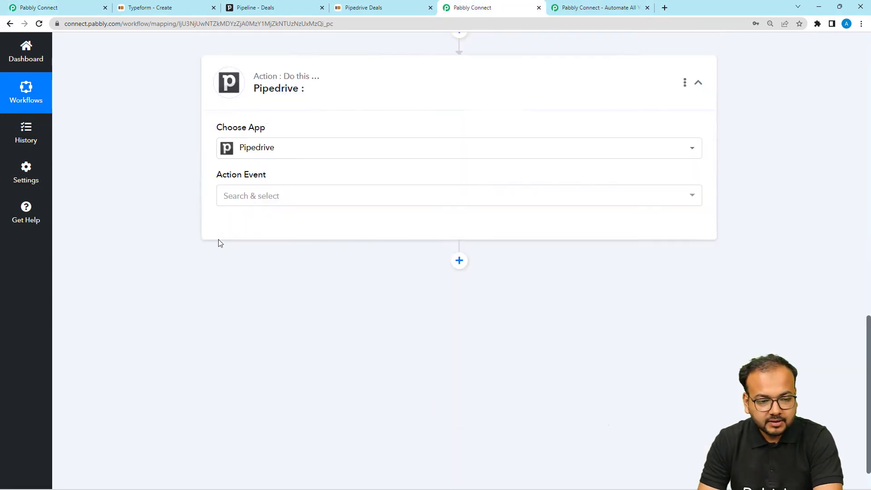
Set the Pipedrive action event to Find or Create a Organization and start adding a new connection for it.
left_click(254, 197)
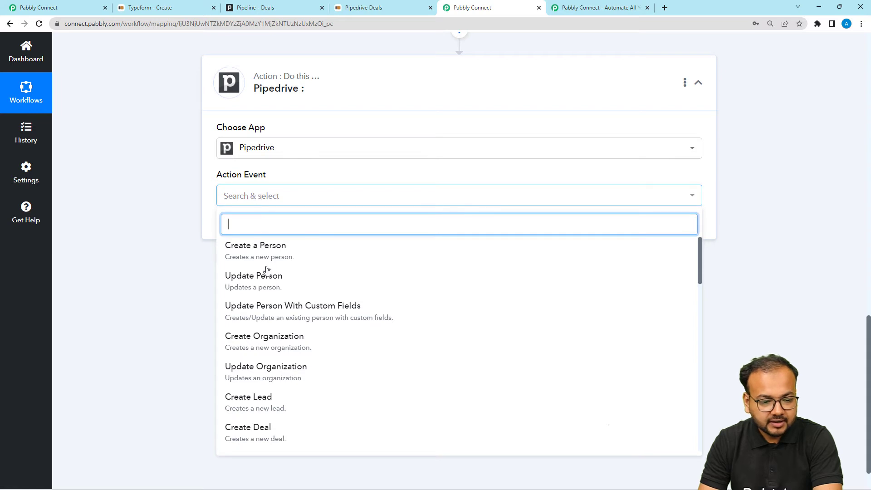
type("fi")
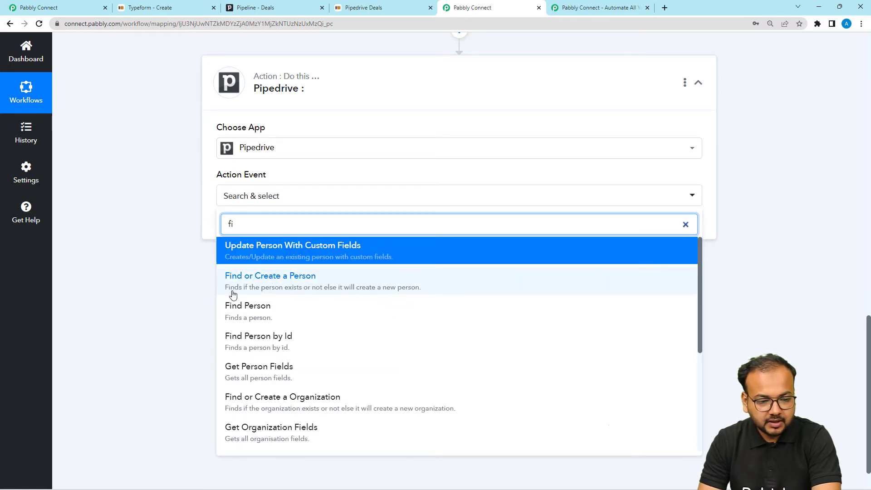
left_click(289, 412)
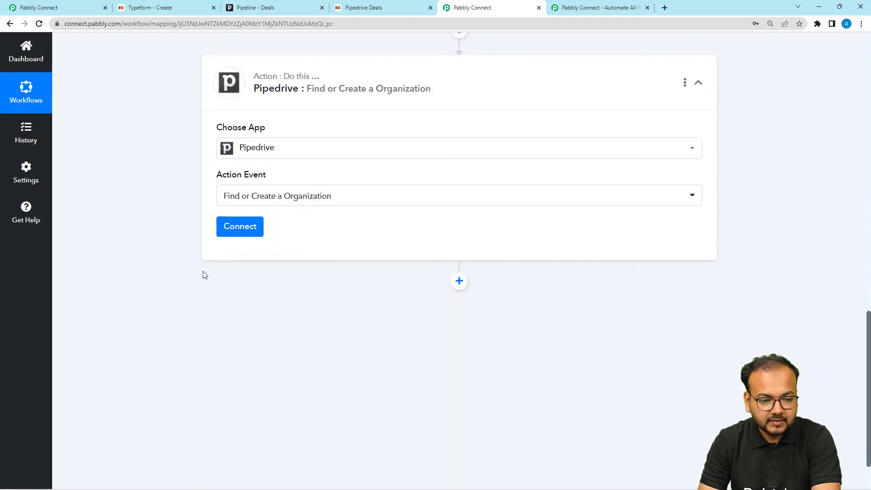
left_click(230, 227)
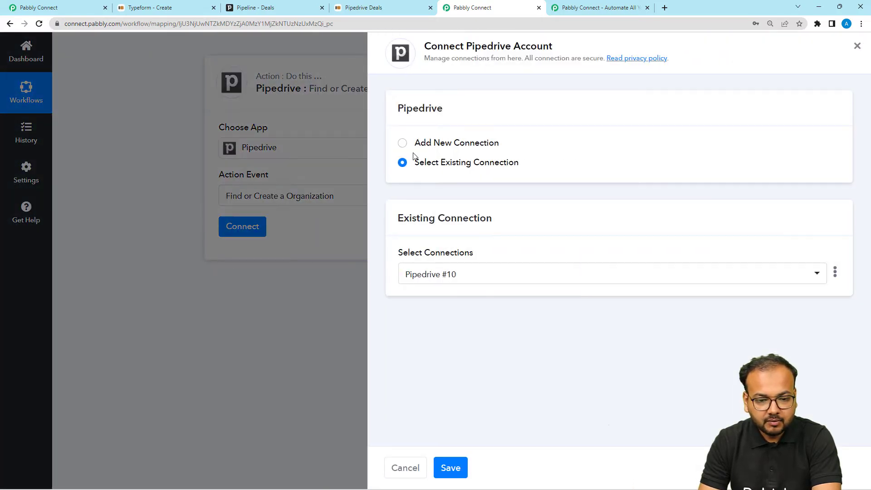
left_click(402, 144)
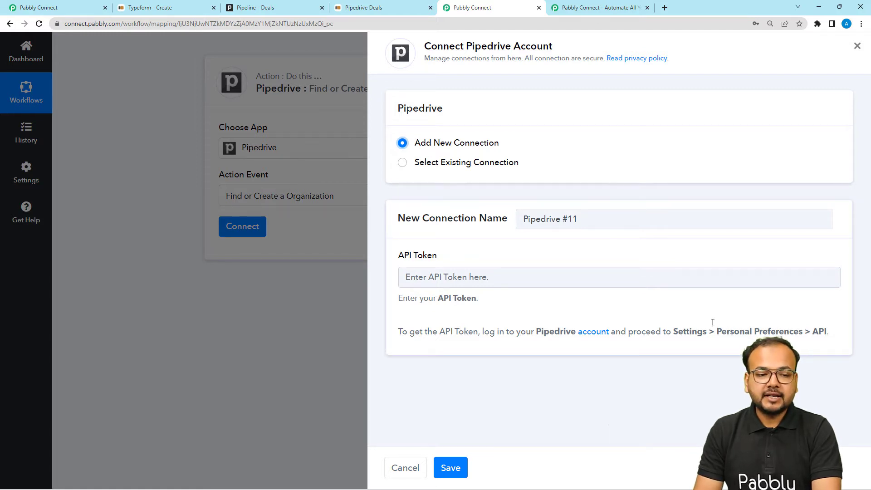
Switch to Pipedrive and copy the personal API token from the account's personal preferences.
left_click(272, 6)
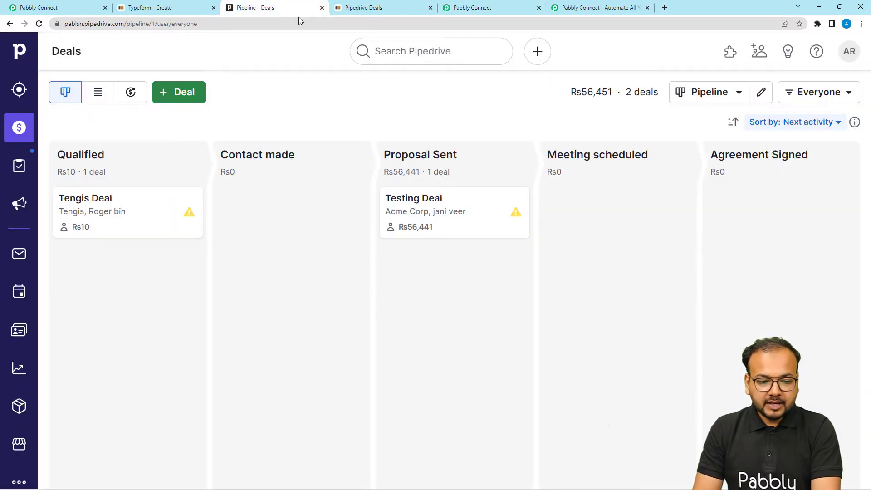
left_click(849, 52)
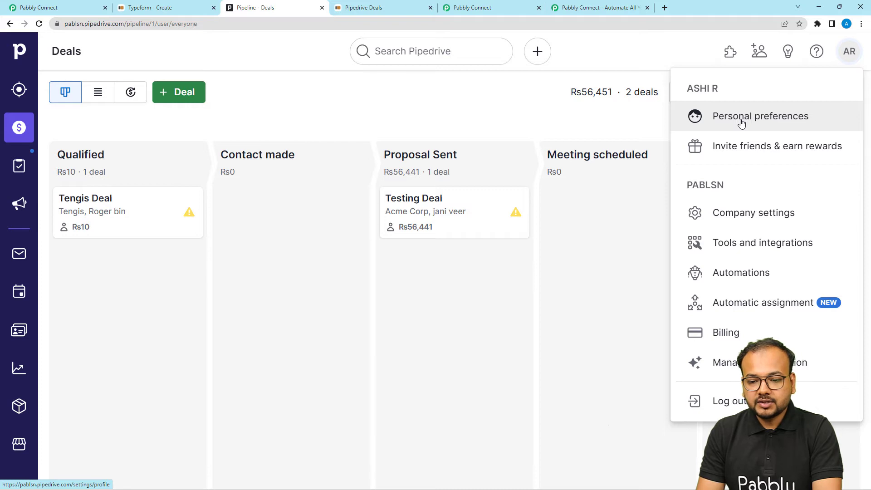
left_click(741, 119)
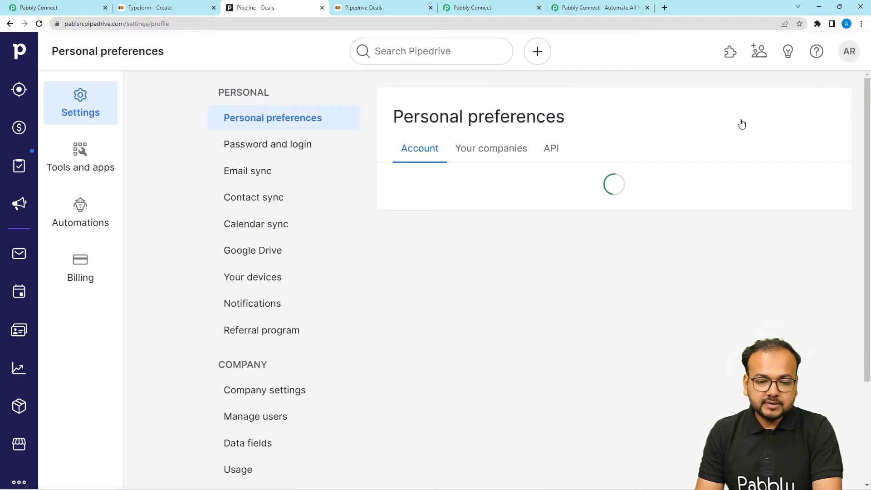
left_click(550, 152)
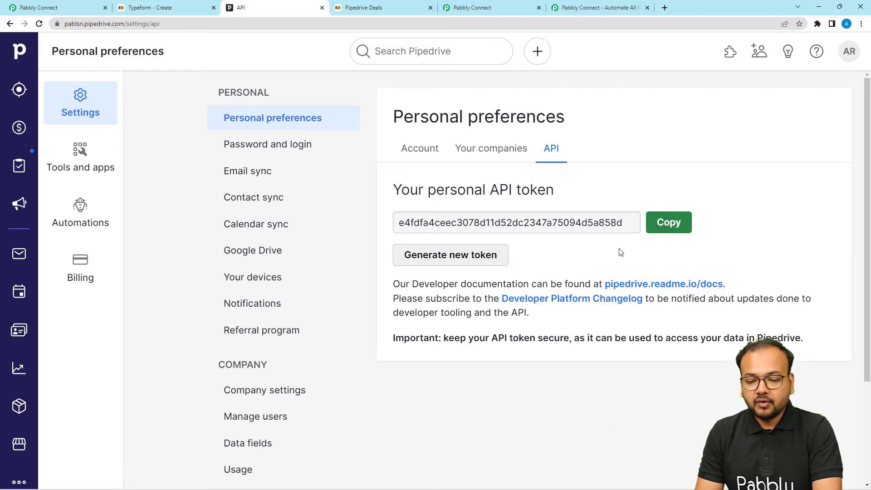
left_click(684, 225)
Return to Pabbly Connect, paste the API token into the new Pipedrive connection and save it.
left_click(467, 7)
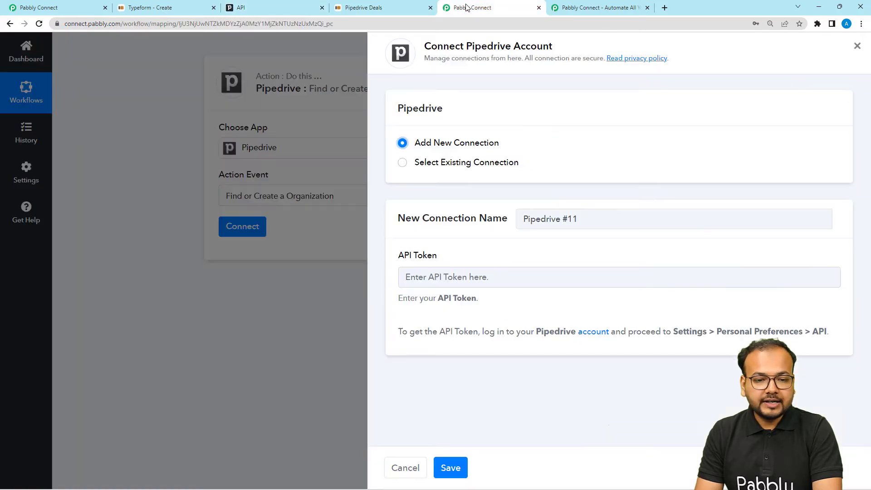
right_click(435, 278)
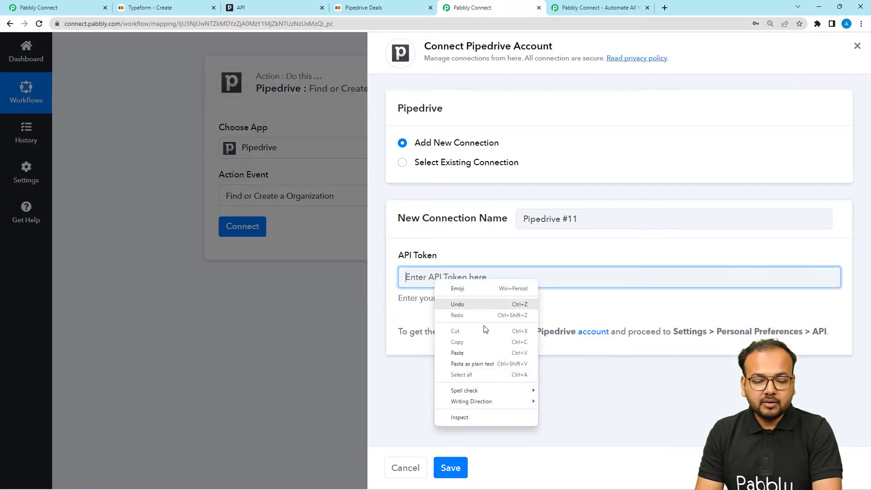
left_click(476, 356)
left_click(450, 467)
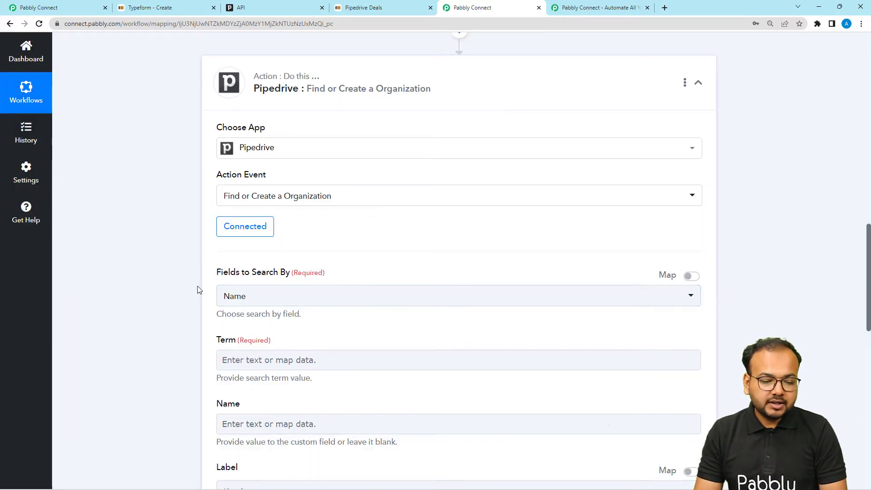
Choose Name as the field to search organizations by.
scroll(198, 285, "down", 3)
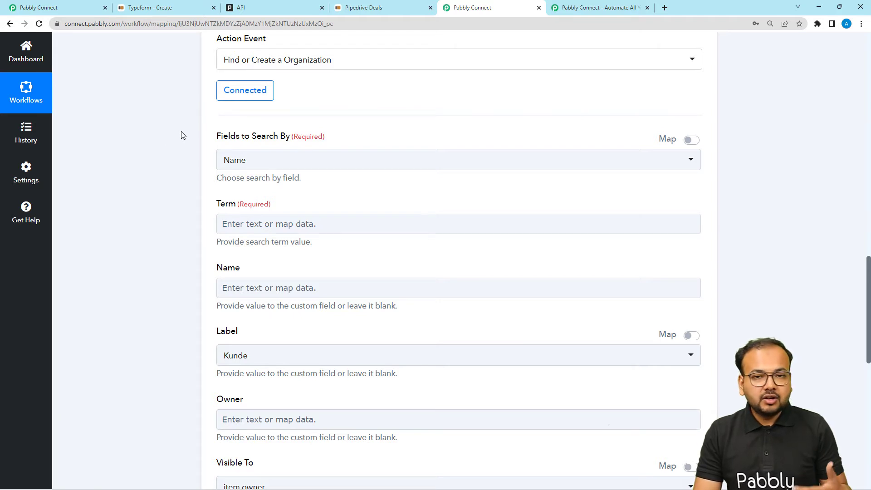
left_click(240, 165)
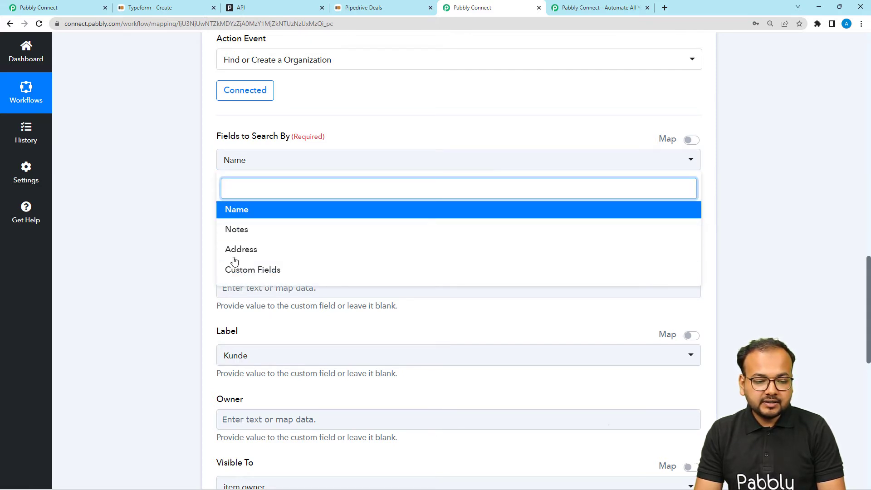
left_click(231, 213)
Check the captured Typeform response for the answer field that holds the submitted company name.
scroll(186, 188, "down", 2)
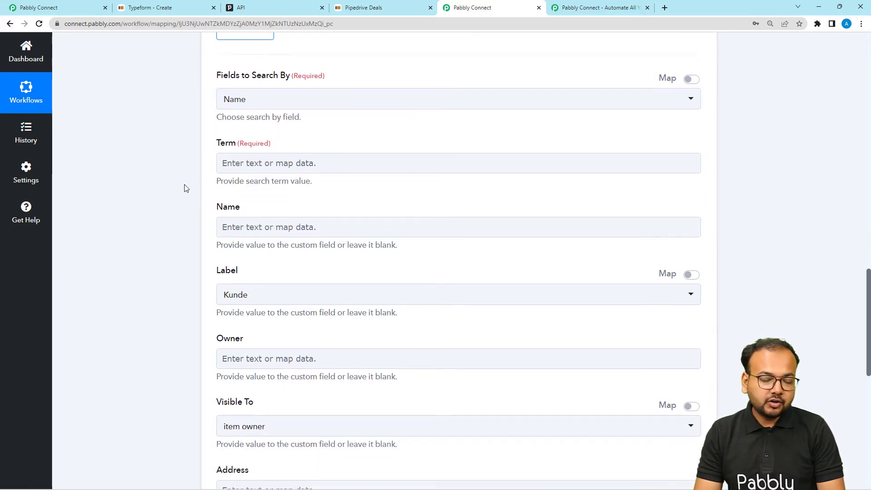
left_click(273, 138)
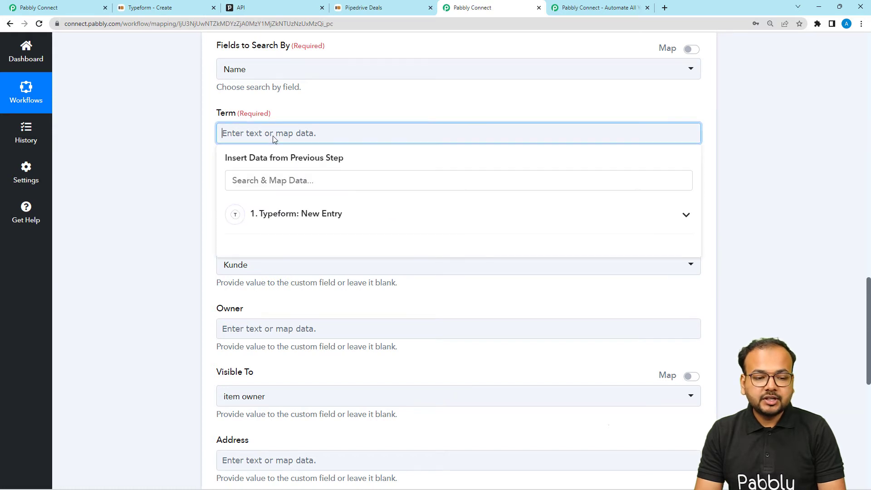
left_click(286, 214)
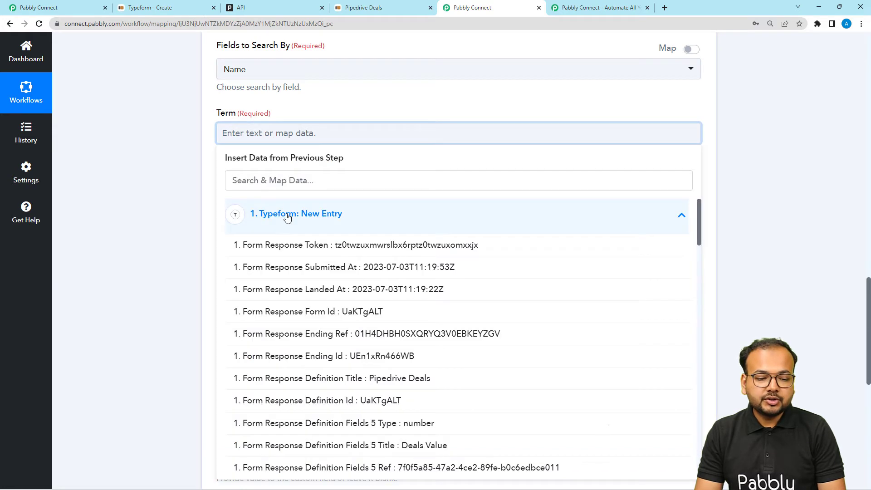
left_click(180, 127)
scroll(192, 200, "up", 10)
scroll(195, 207, "up", 4)
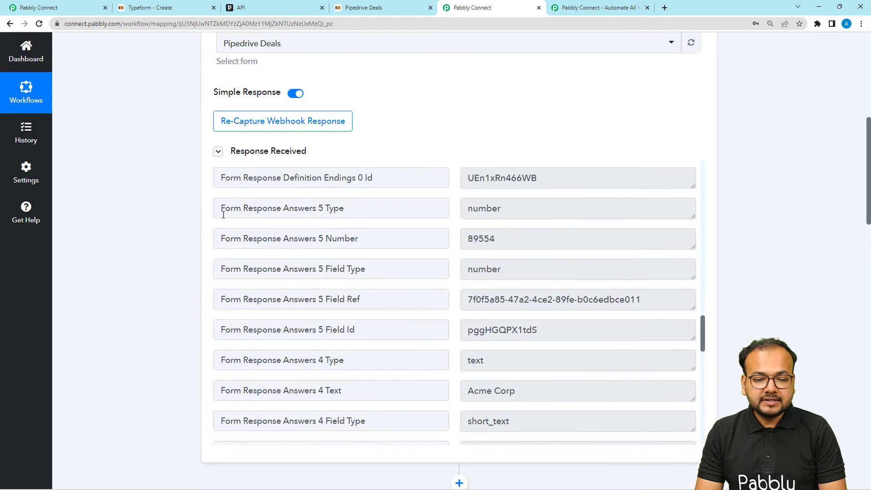
scroll(400, 309, "down", 2)
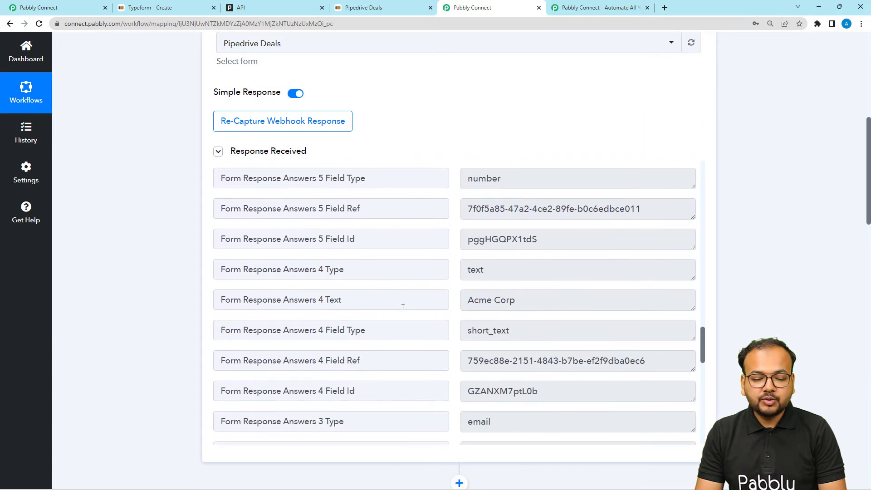
left_click(321, 301)
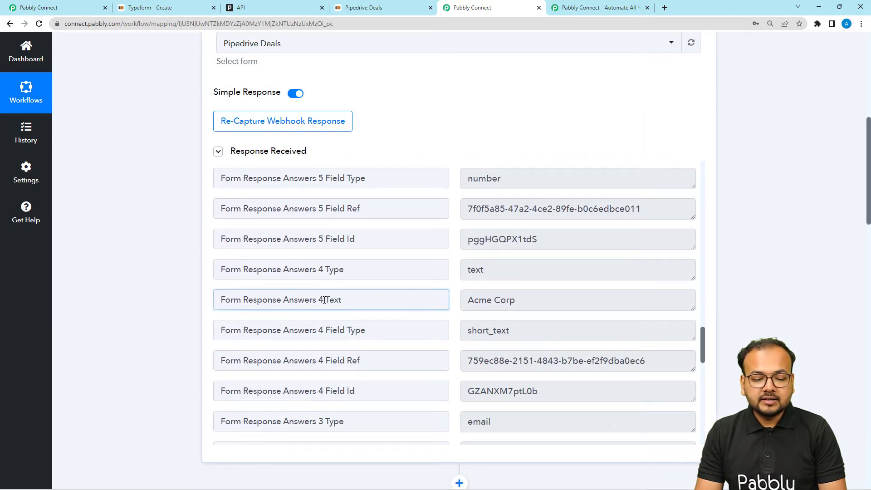
left_click_drag(325, 301, 342, 301)
left_click_drag(525, 303, 471, 307)
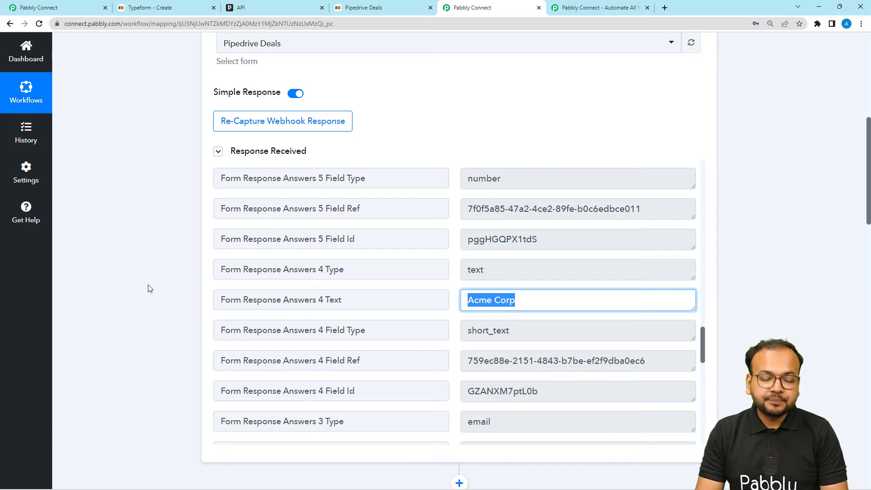
Map the organization search Term to the Typeform value Form Response Answers 4 Text (Acme Corp).
scroll(125, 296, "down", 14)
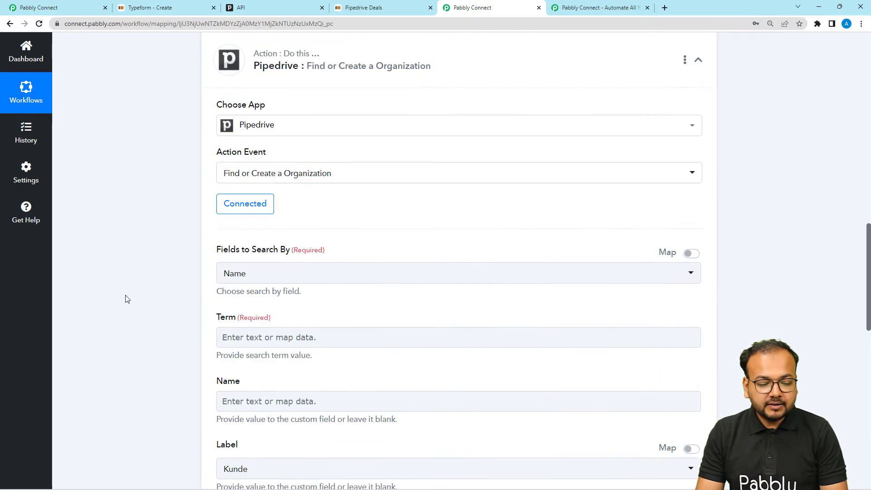
left_click(223, 186)
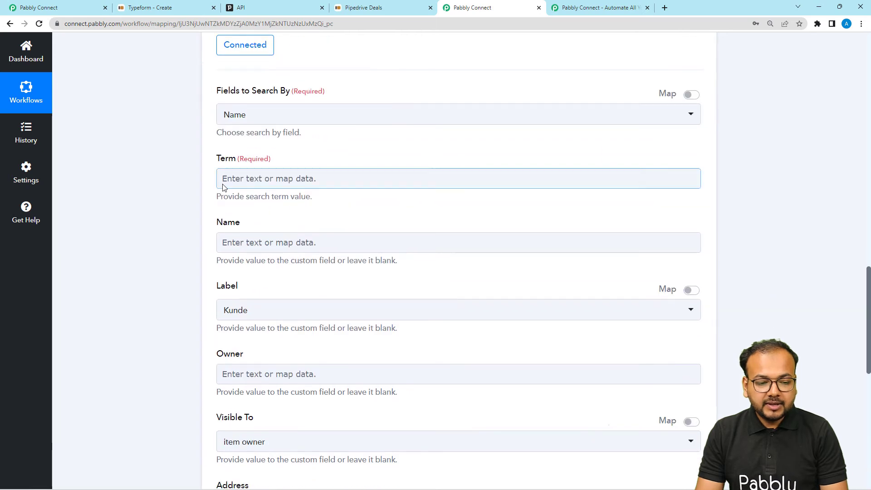
left_click(250, 181)
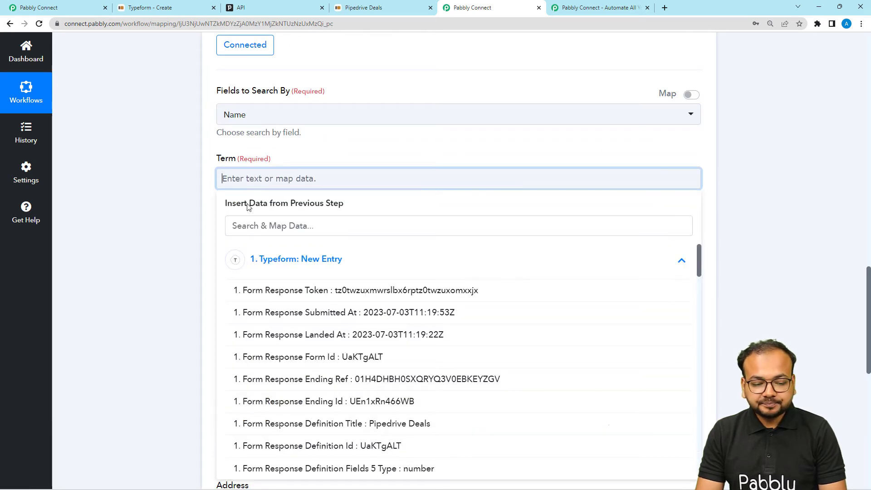
left_click(254, 256)
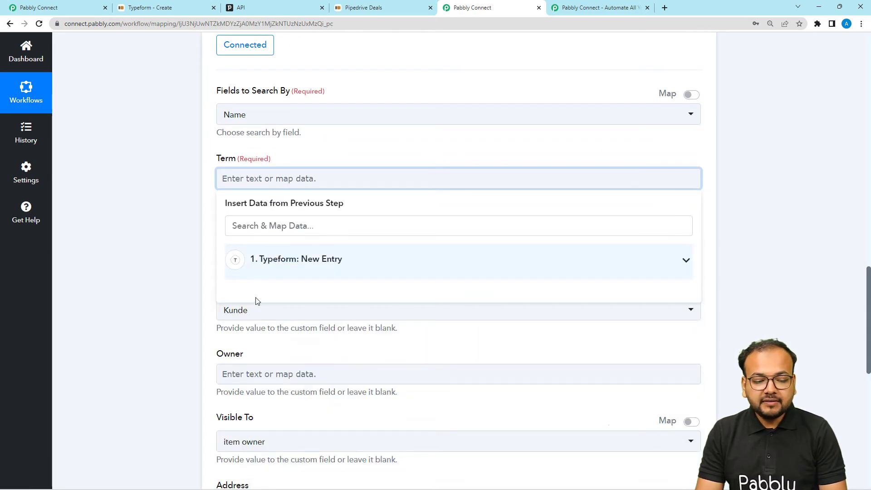
left_click(307, 274)
scroll(321, 346, "down", 5)
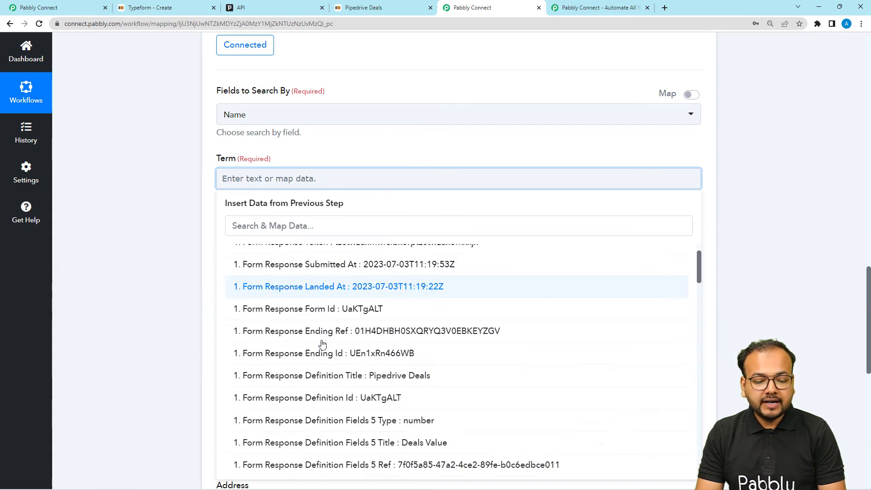
scroll(322, 344, "down", 10)
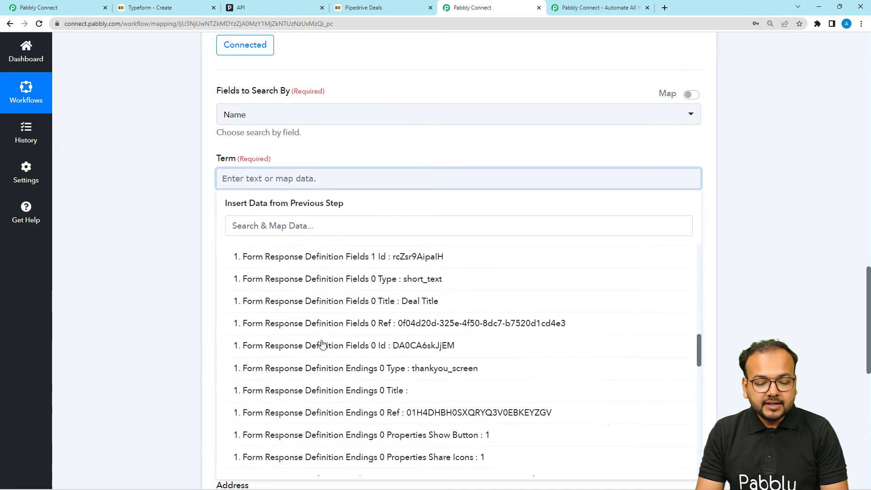
scroll(322, 344, "down", 5)
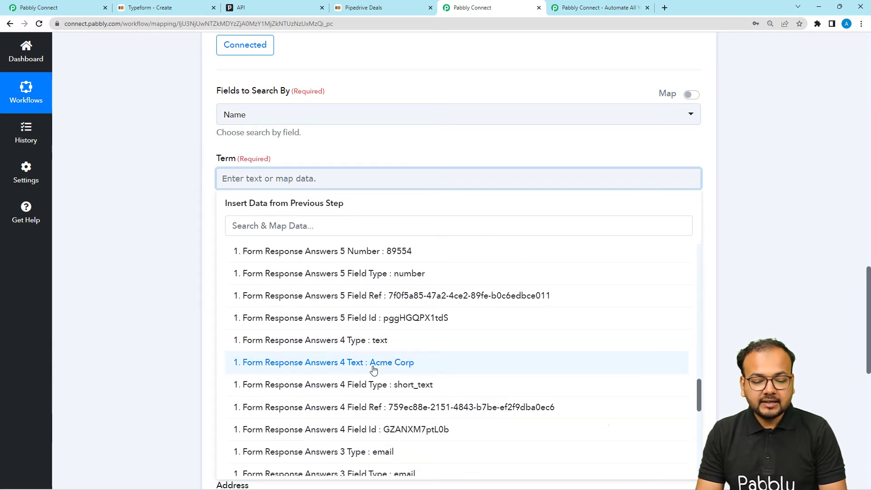
left_click(373, 363)
left_click(131, 254)
Map the organization Name to the Typeform value Form Response Answers 4 Text (Acme Corp).
scroll(136, 253, "down", 2)
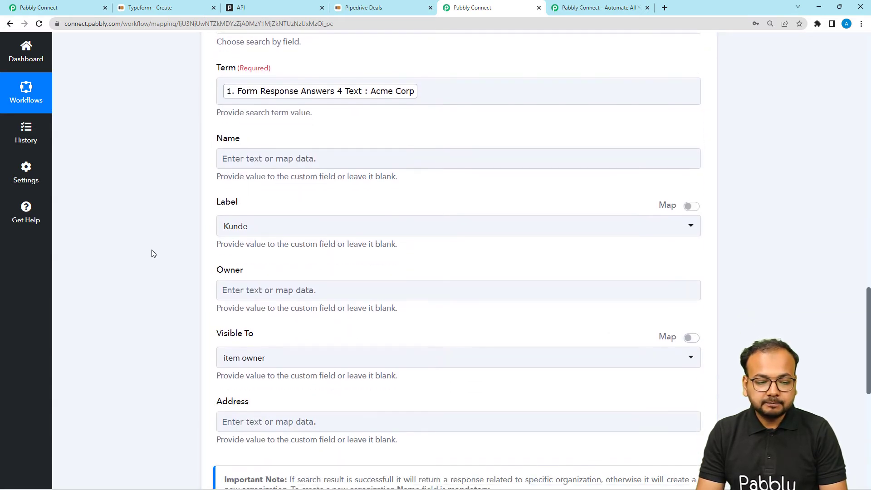
left_click(275, 164)
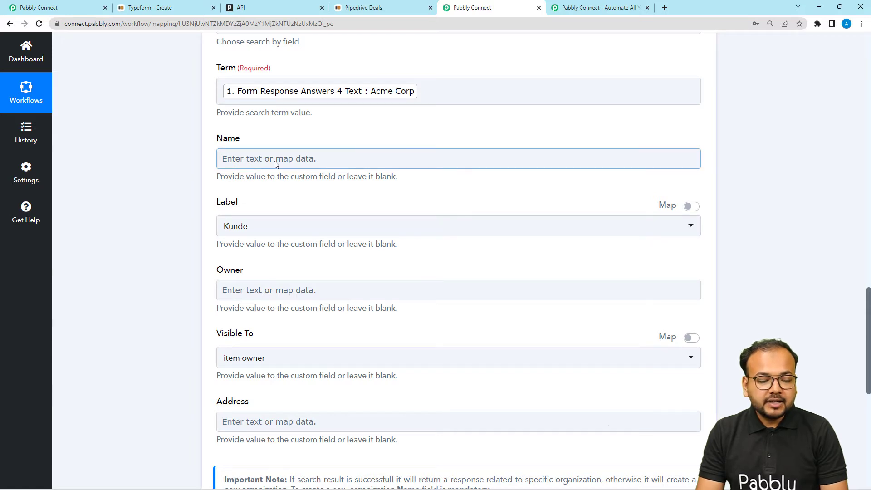
left_click(274, 161)
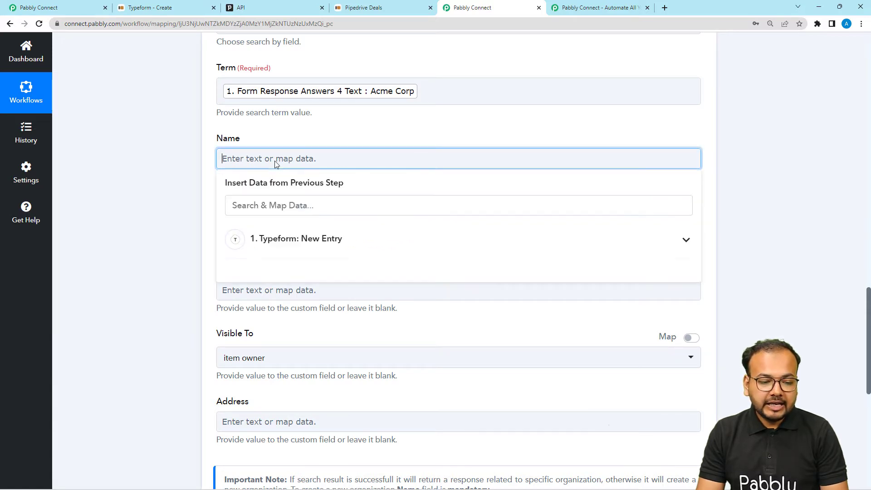
left_click(290, 245)
scroll(355, 416, "down", 6)
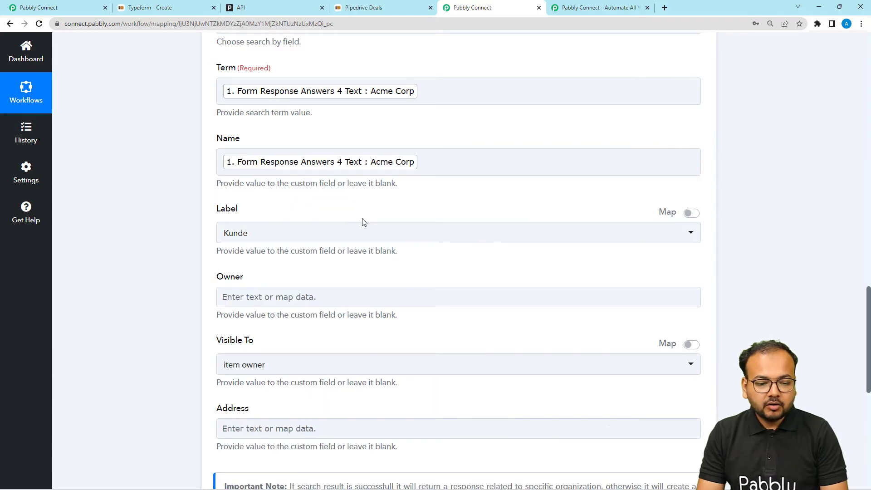
Review the available Label options and the remaining organization fields Owner, Visible To and Address.
left_click(248, 241)
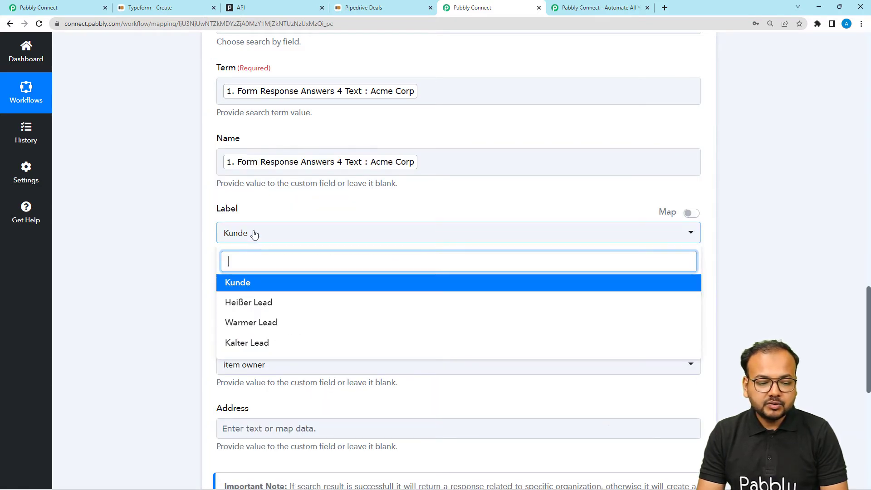
left_click(166, 288)
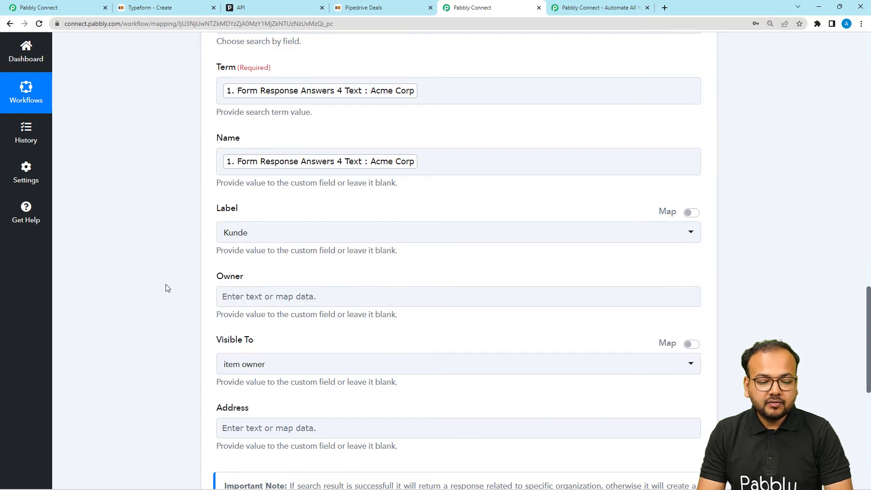
scroll(167, 288, "down", 2)
key("Tab")
left_click(168, 204)
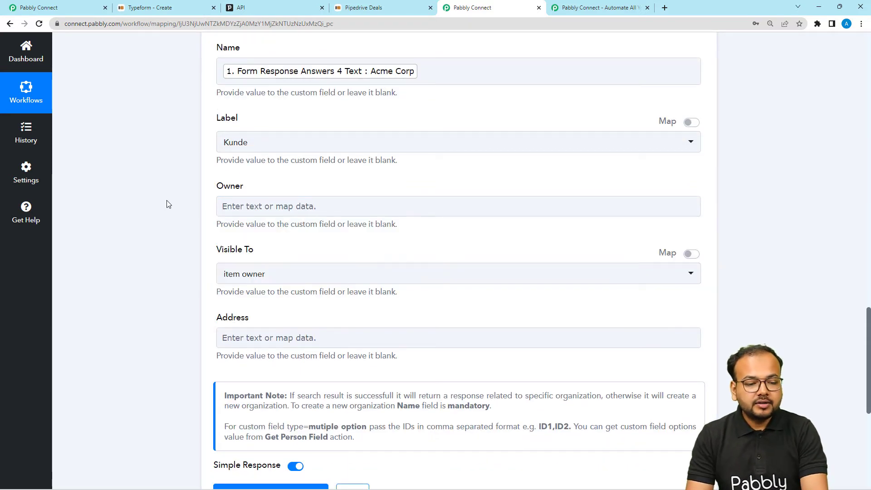
Set the organization's Visible To option to item owner's visibility group and send a test request for the action.
scroll(175, 193, "down", 3)
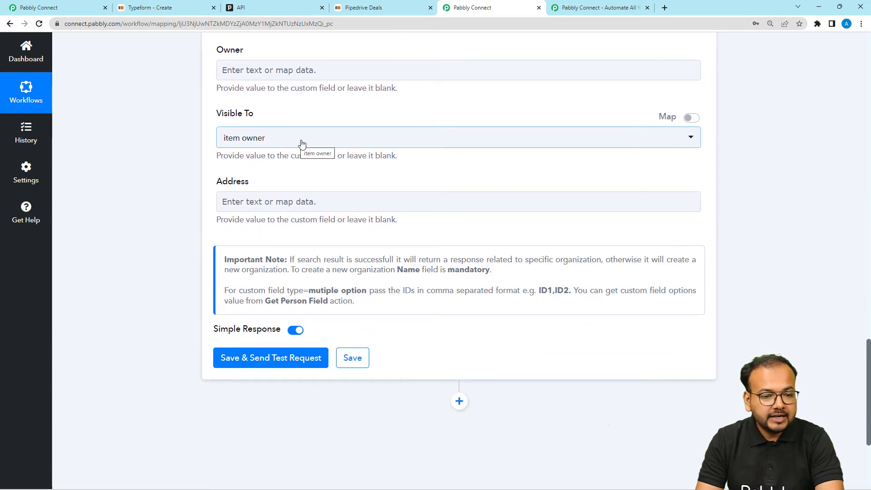
left_click(278, 144)
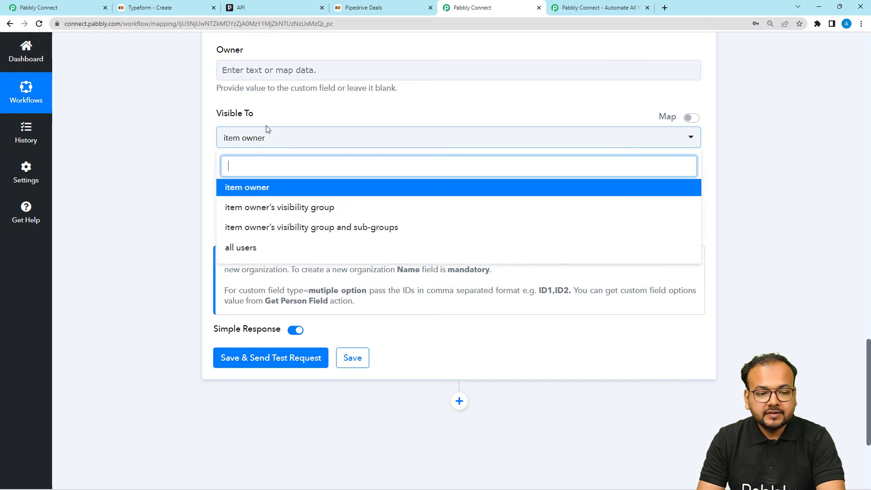
left_click(273, 208)
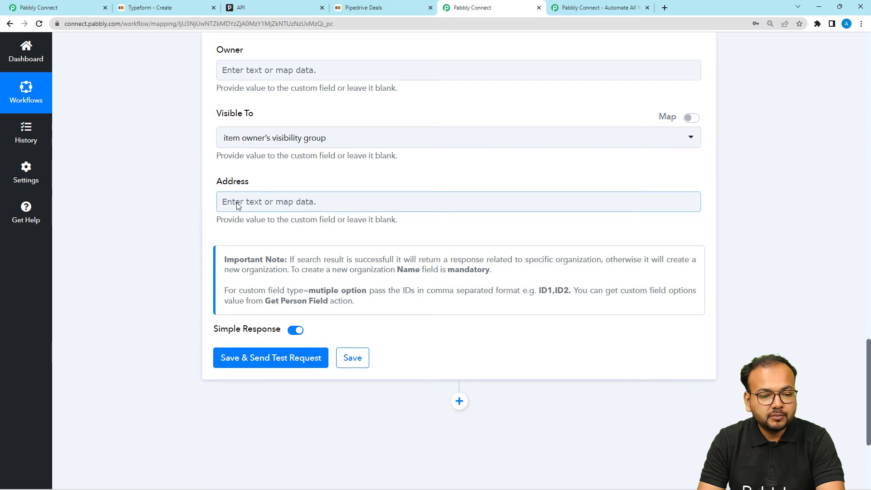
scroll(181, 235, "down", 2)
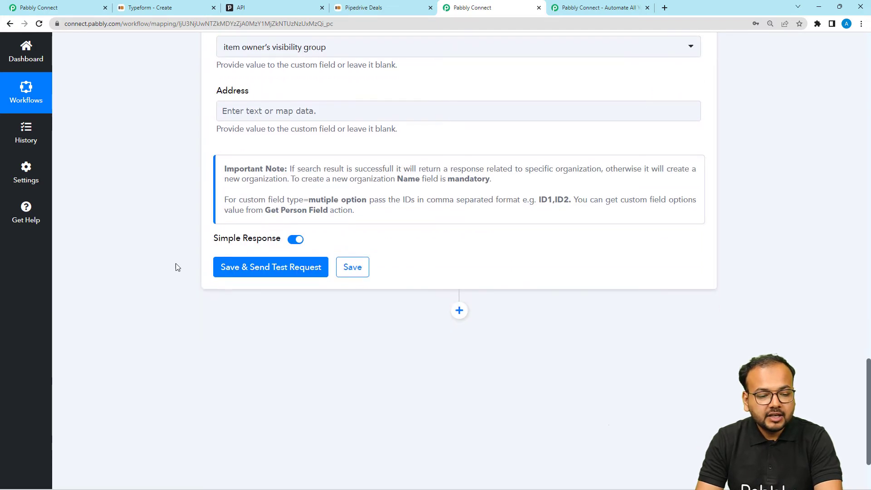
left_click(221, 272)
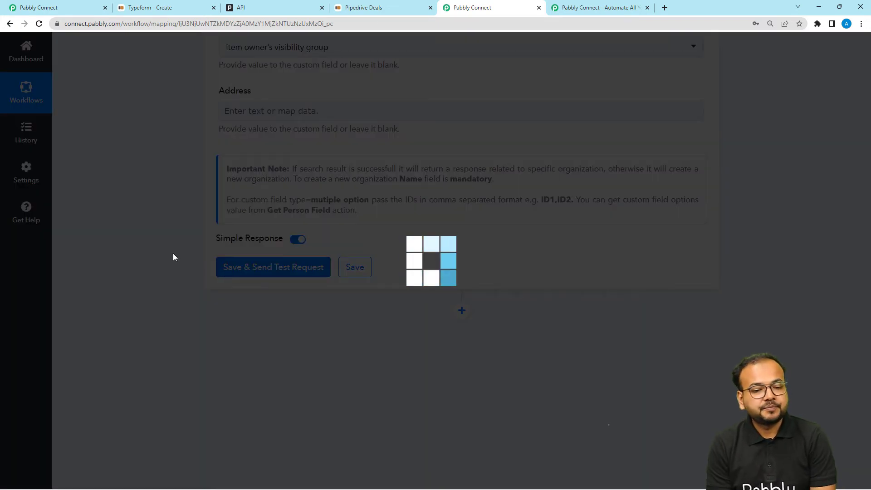
scroll(153, 265, "down", 3)
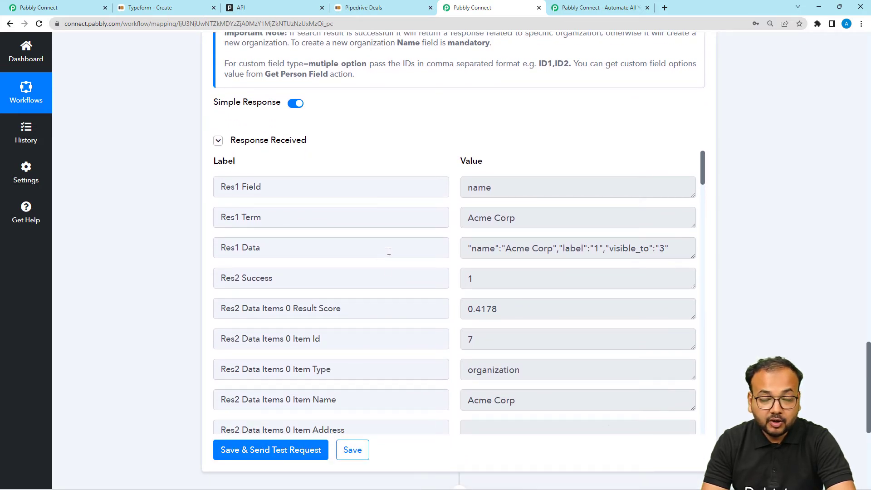
Check the received response for the organization's Item Id field and its value.
scroll(389, 250, "down", 2)
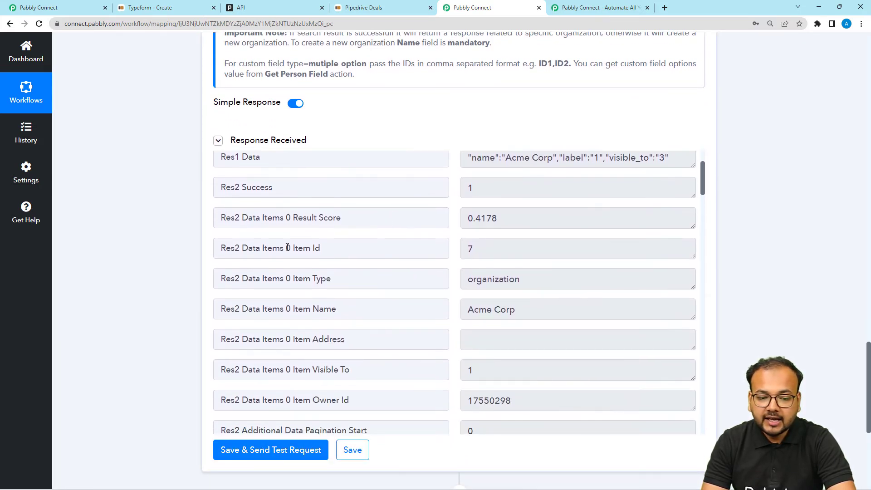
left_click_drag(286, 248, 324, 248)
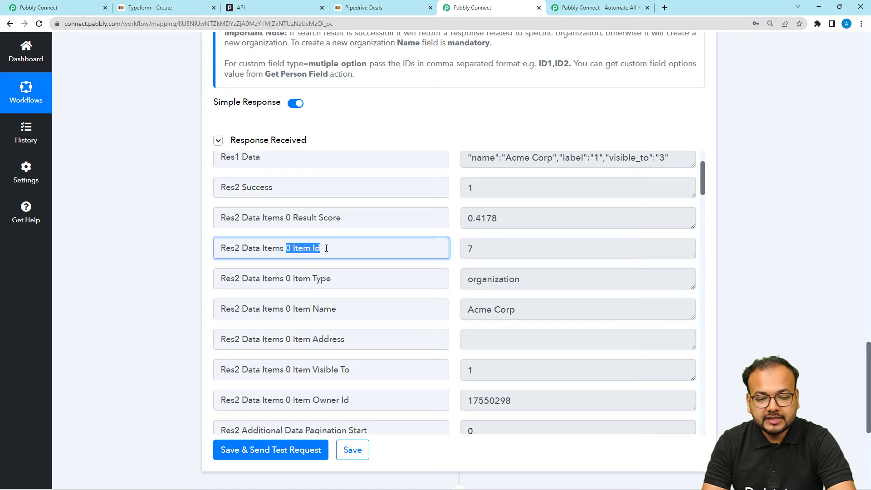
left_click(479, 249)
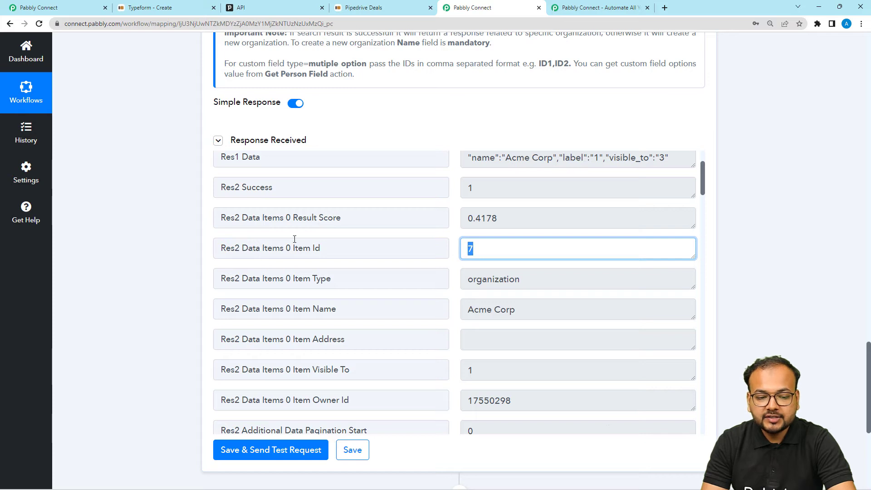
left_click_drag(291, 248, 303, 247)
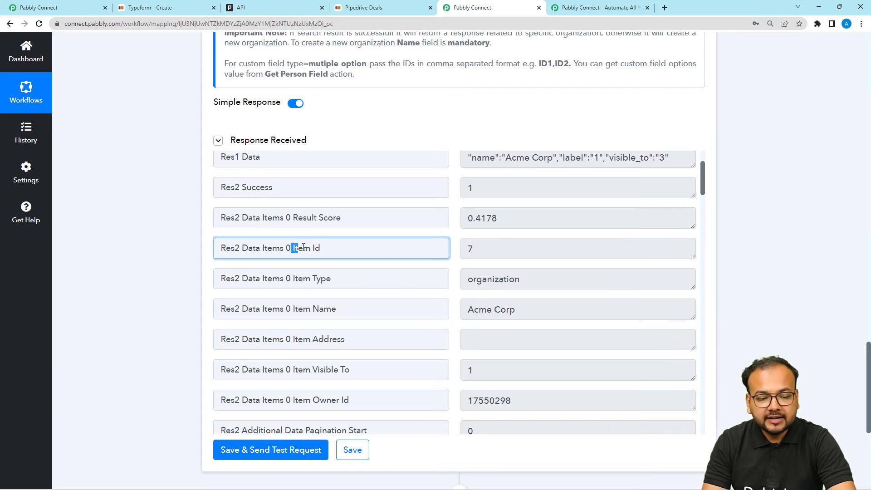
Add another action after the organization step and choose Pipedrive as its app.
scroll(147, 233, "down", 6)
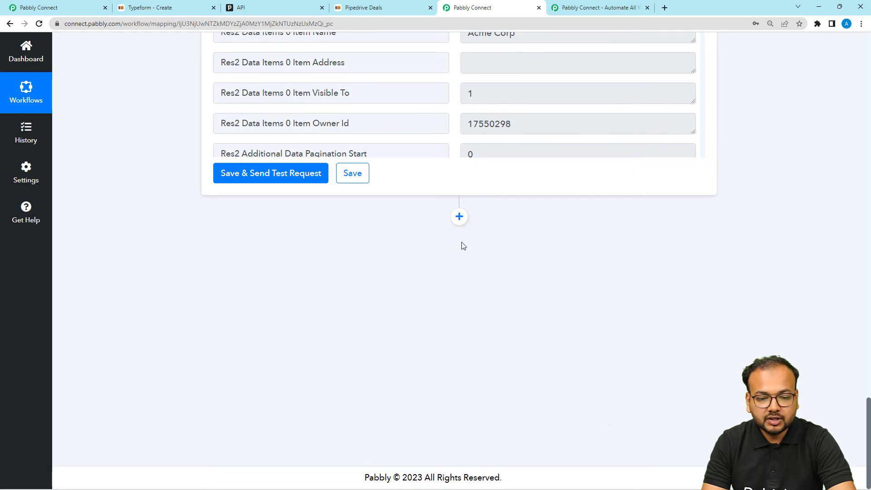
left_click(459, 216)
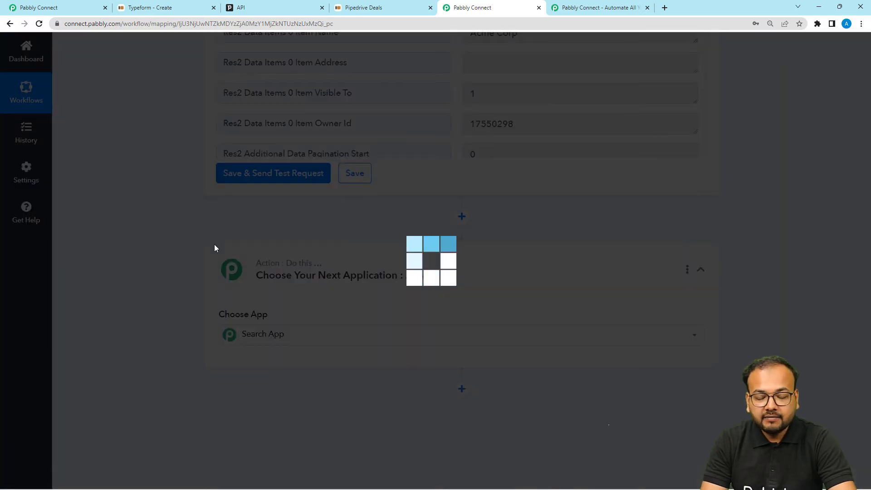
scroll(215, 248, "down", 3)
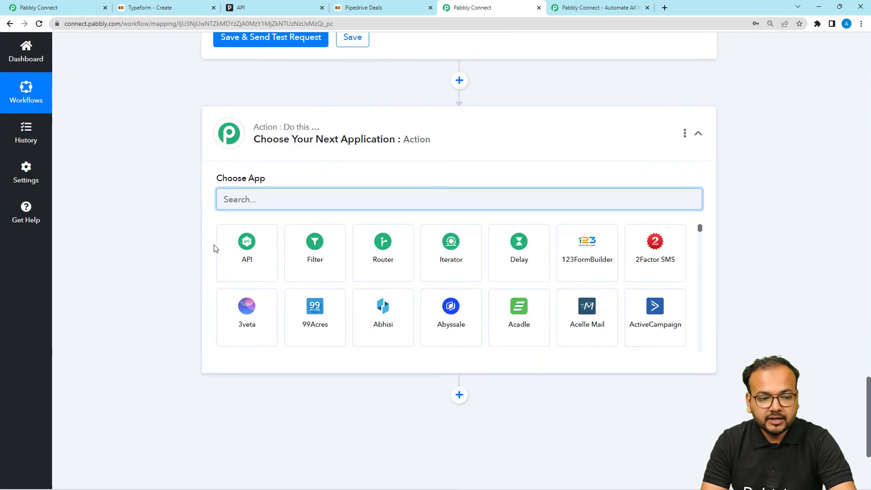
type("pip")
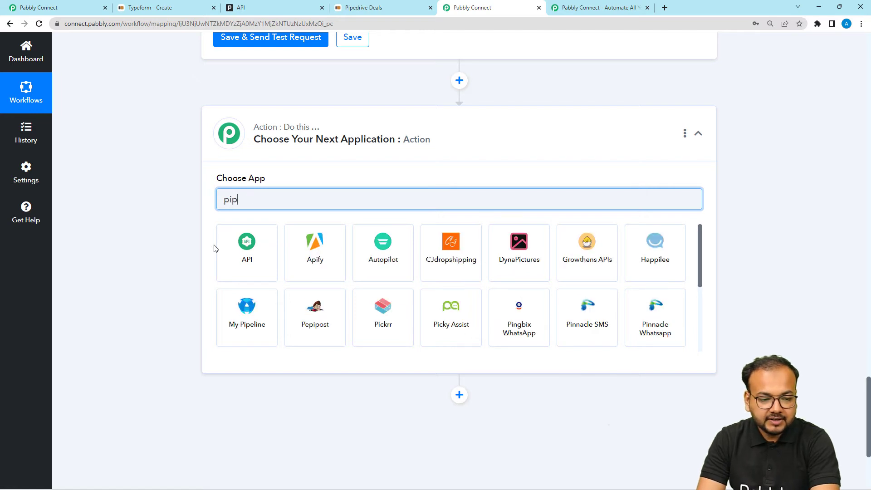
left_click(362, 269)
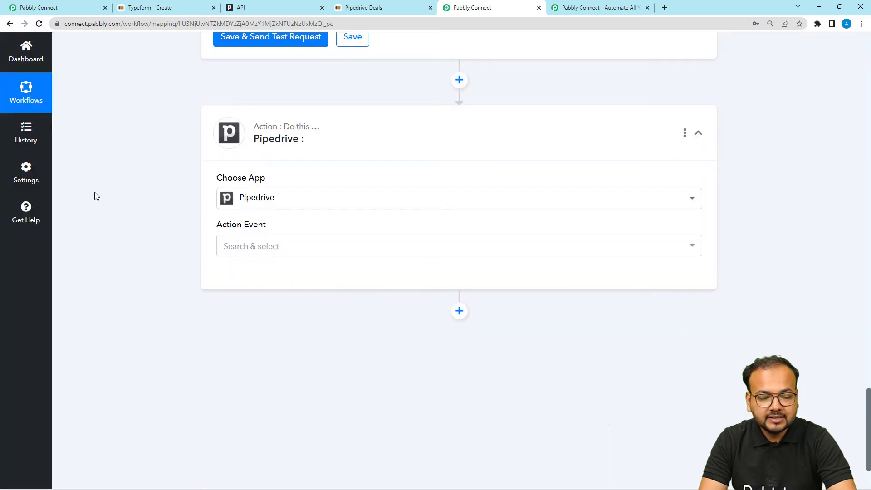
Set the new Pipedrive action event to Create a Person and connect it with the existing connection Pipedrive #11.
scroll(251, 169, "down", 2)
left_click(260, 157)
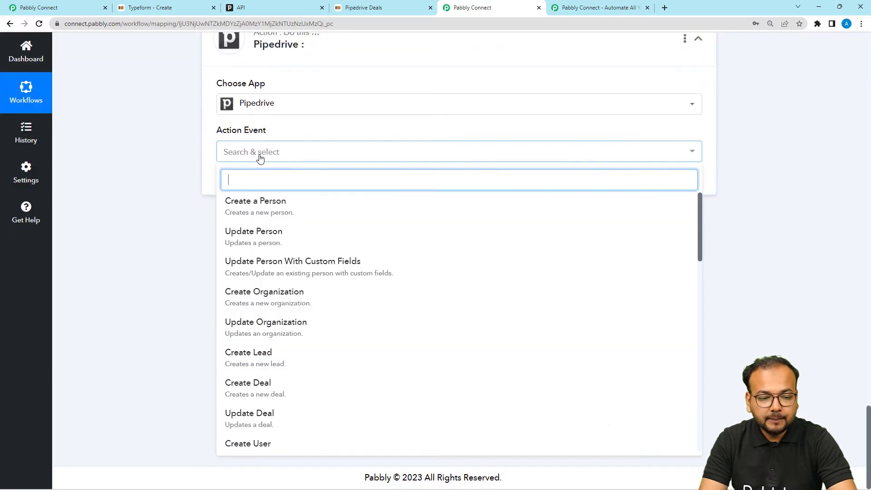
left_click(240, 202)
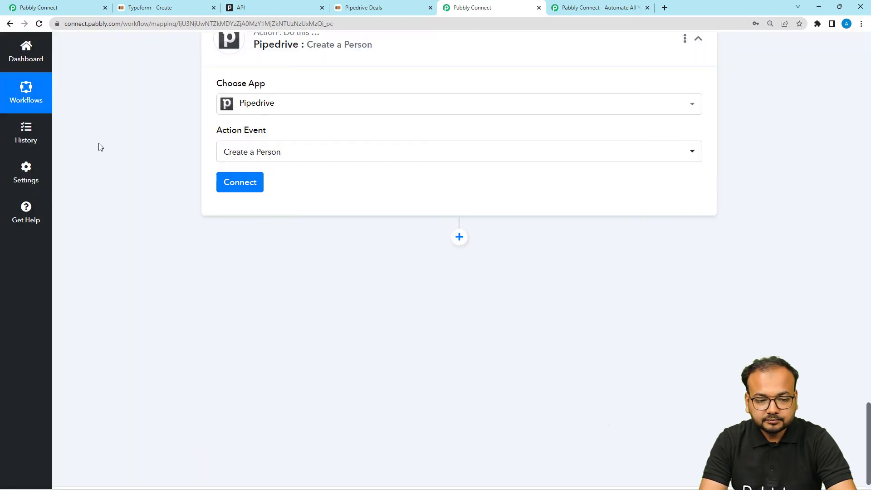
left_click(222, 186)
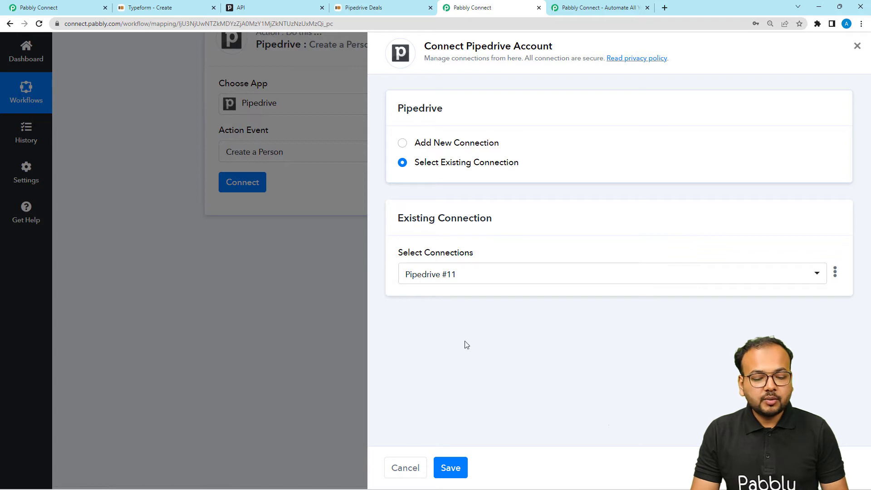
left_click(463, 464)
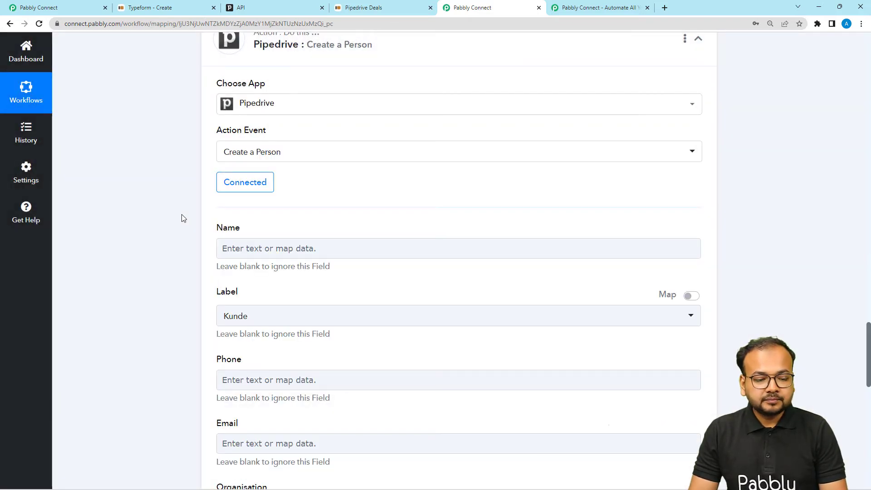
Map the person's Name to the Typeform value Form Response Answers 1 Text (Demo).
scroll(182, 215, "down", 1)
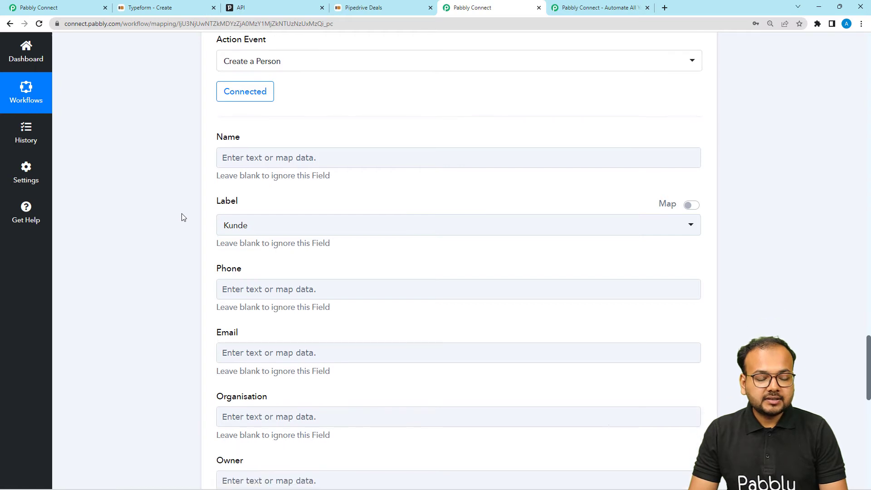
left_click(260, 158)
scroll(167, 246, "down", 1)
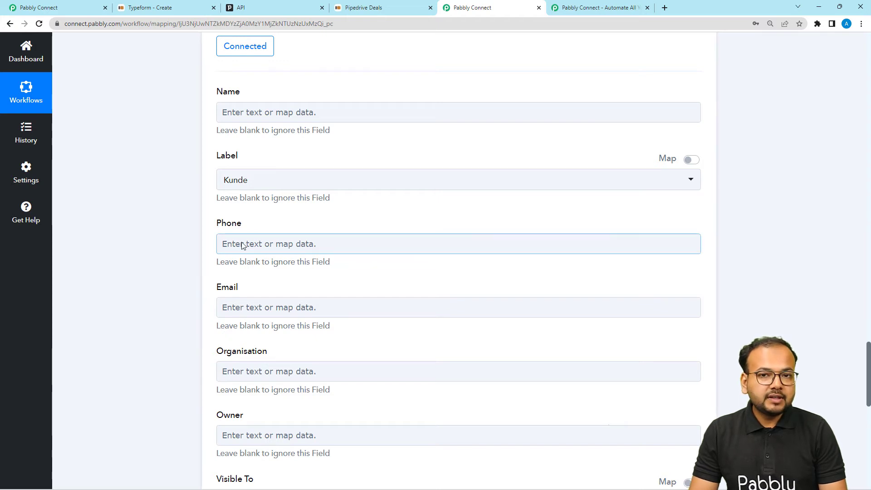
left_click(299, 113)
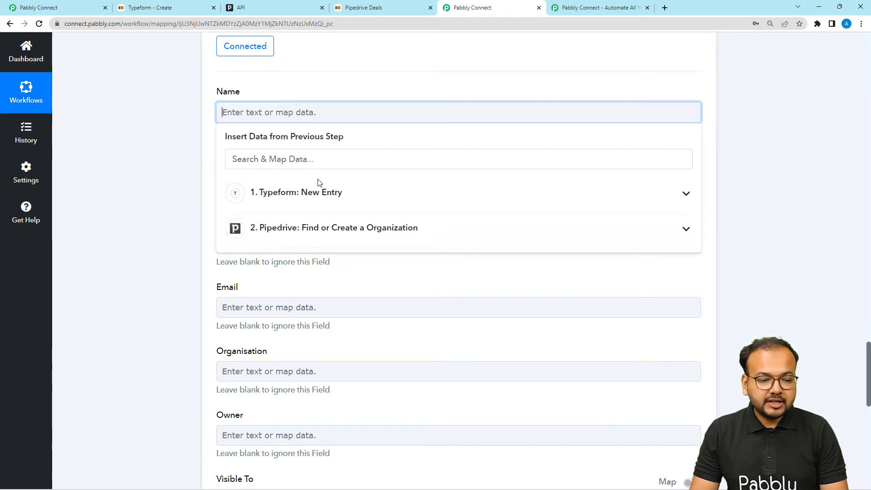
left_click(311, 206)
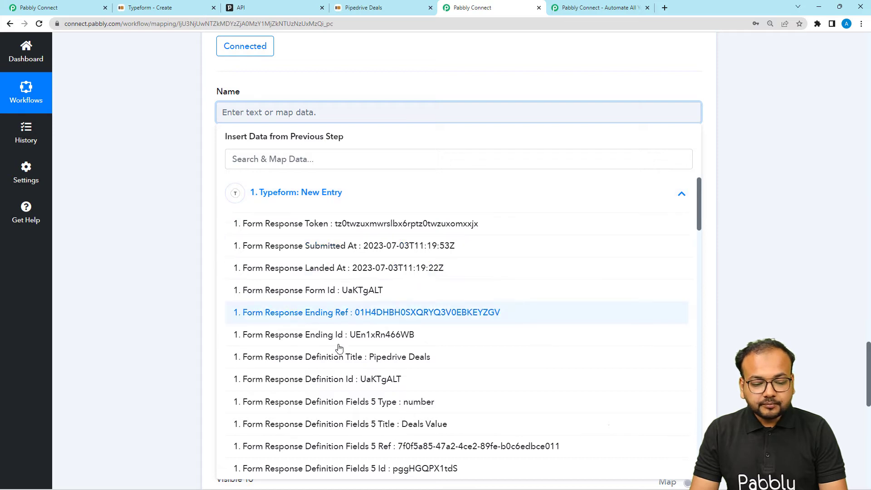
scroll(340, 349, "down", 4)
scroll(340, 348, "down", 10)
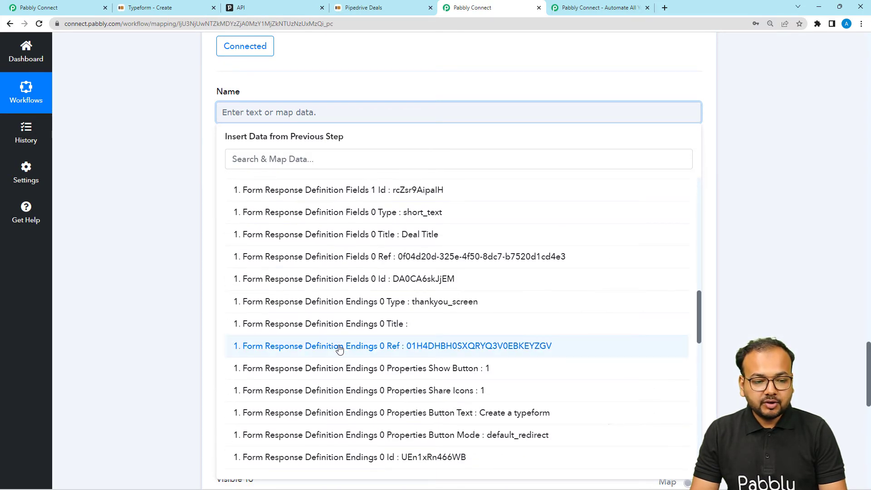
scroll(385, 367, "down", 9)
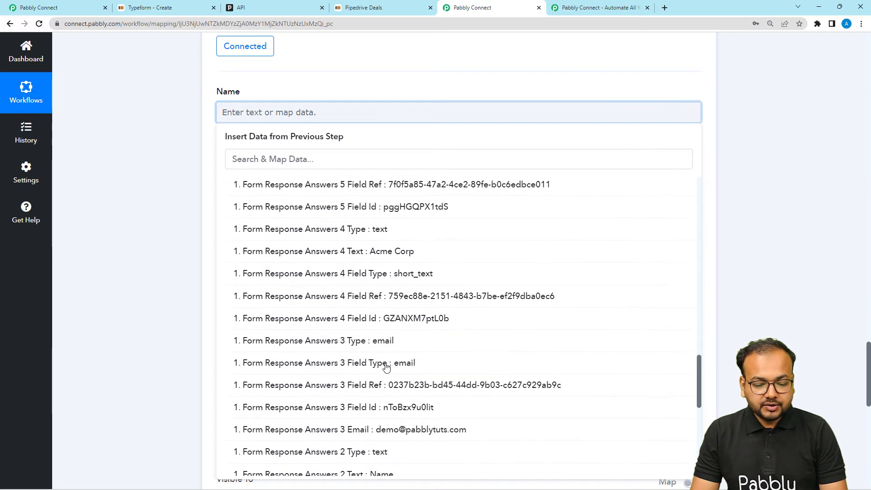
scroll(386, 367, "down", 4)
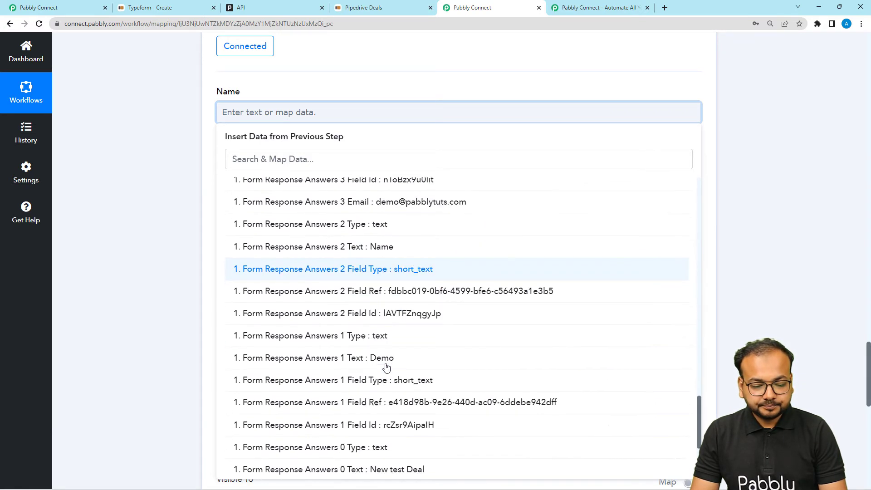
left_click(396, 359)
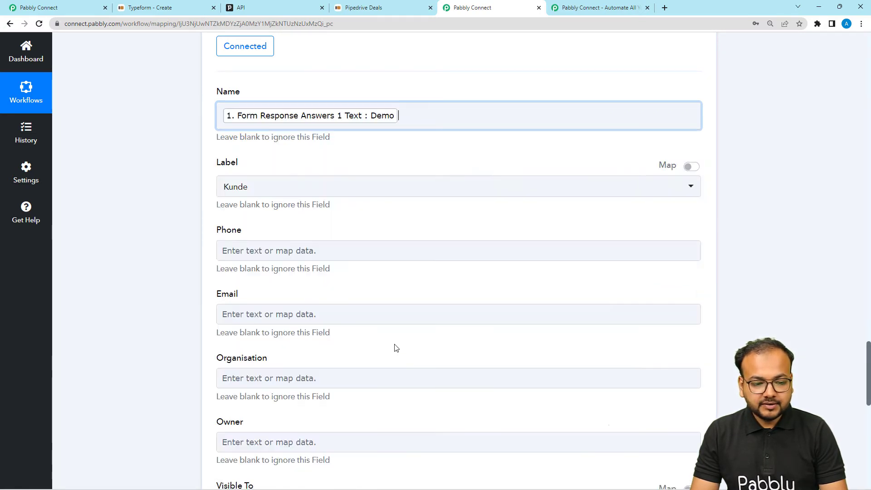
Append the Typeform value Form Response Answers 2 Text (Name) to the person's Name field as the last name.
left_click(345, 211)
scroll(373, 290, "down", 12)
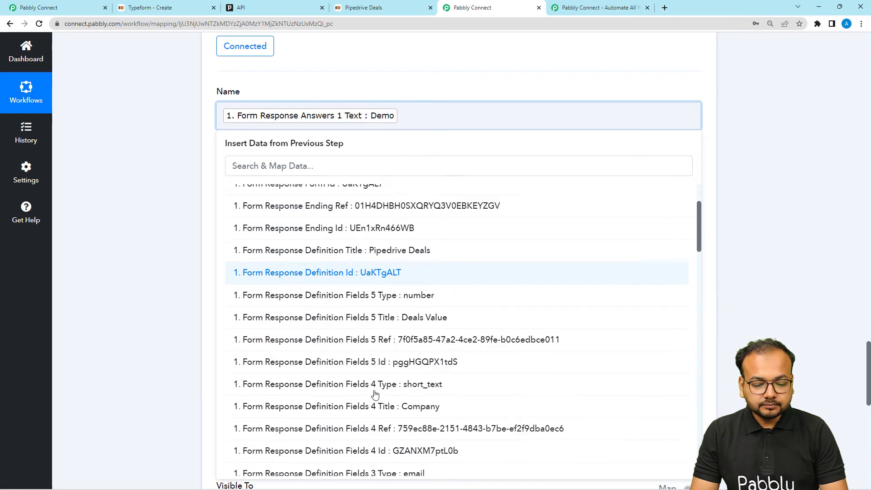
scroll(374, 393, "down", 10)
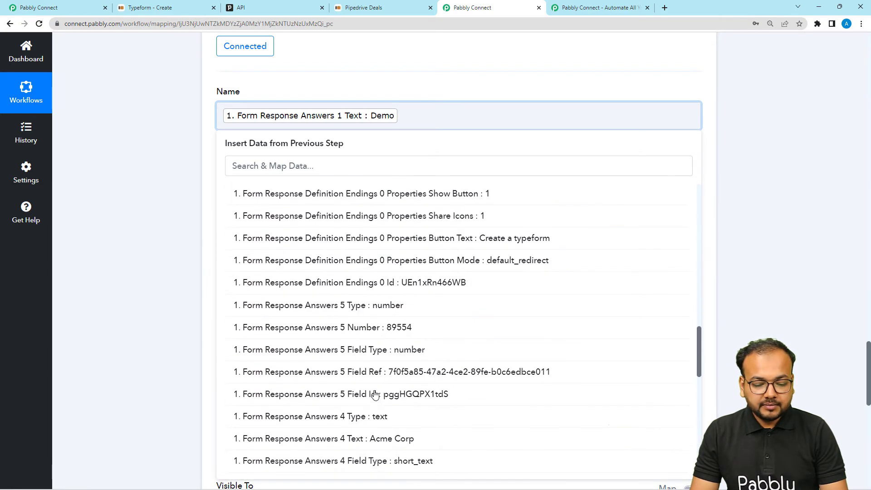
scroll(375, 391, "down", 2)
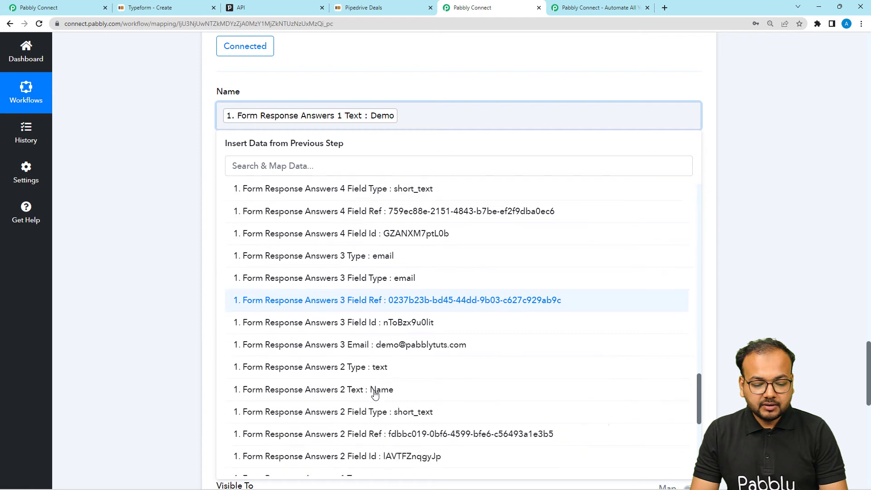
scroll(375, 392, "up", 2)
scroll(372, 388, "down", 2)
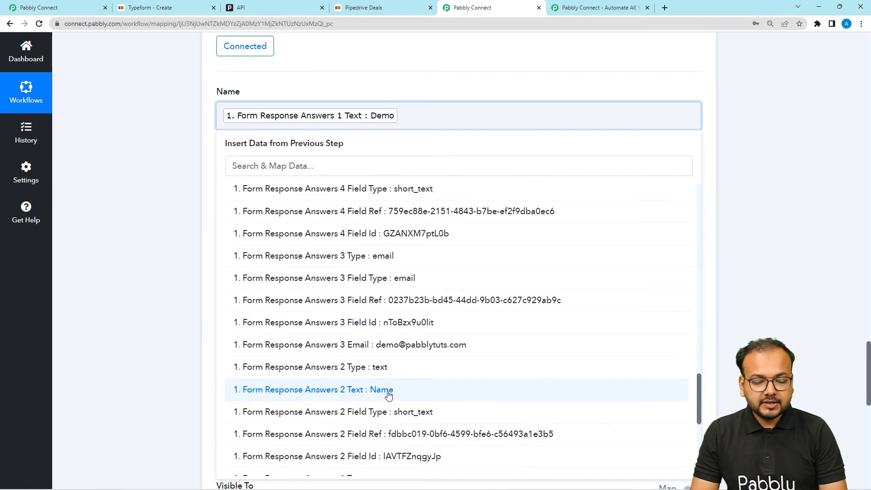
left_click(389, 395)
left_click(107, 170)
Map the person's Email to the Typeform value Form Response Answers 3 Email, leaving Phone blank.
scroll(109, 170, "down", 3)
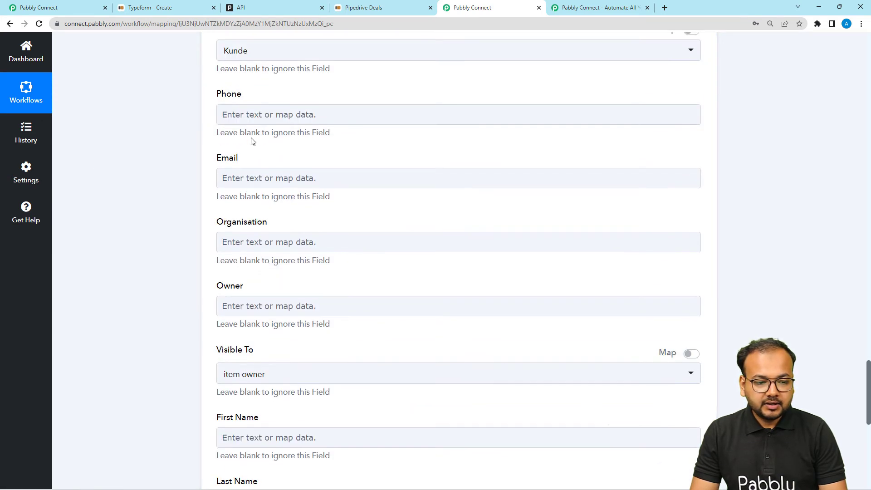
left_click(255, 118)
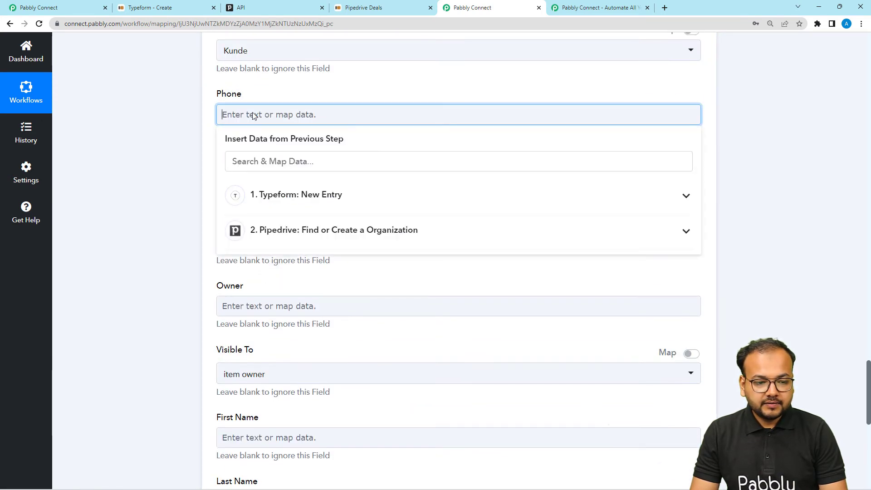
left_click(193, 107)
scroll(223, 170, "down", 2)
left_click(274, 91)
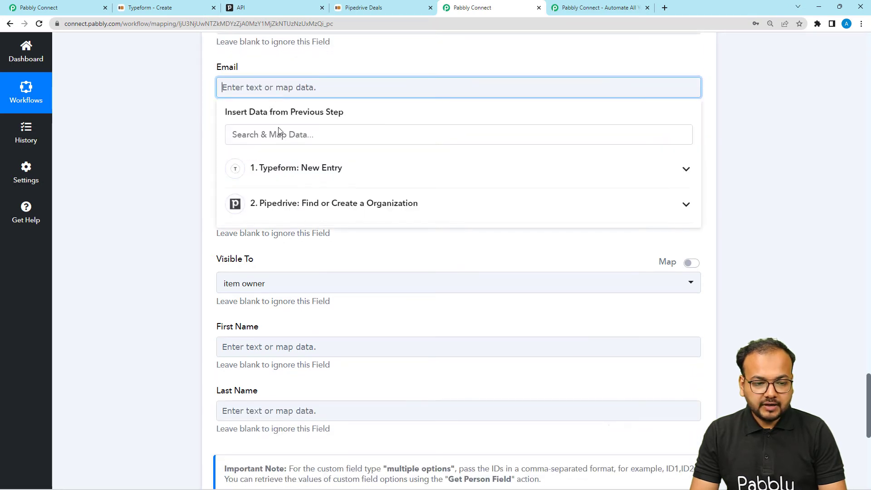
left_click(281, 168)
scroll(377, 403, "down", 10)
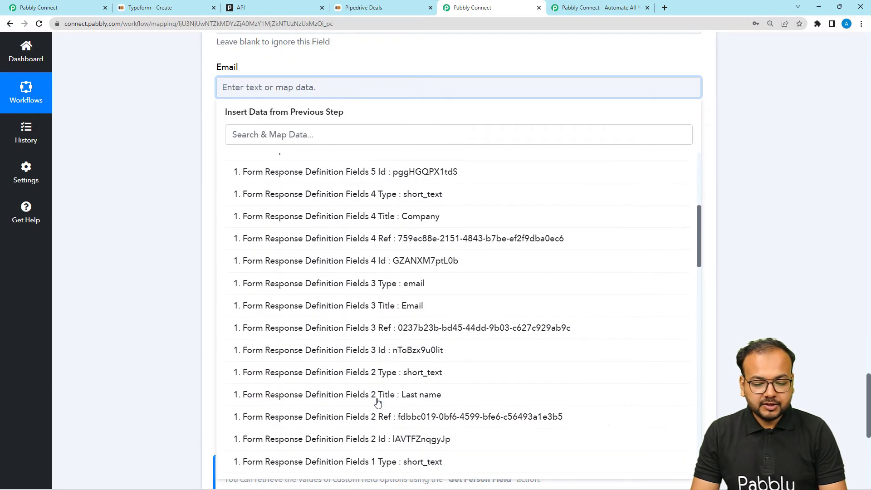
scroll(445, 414, "down", 3)
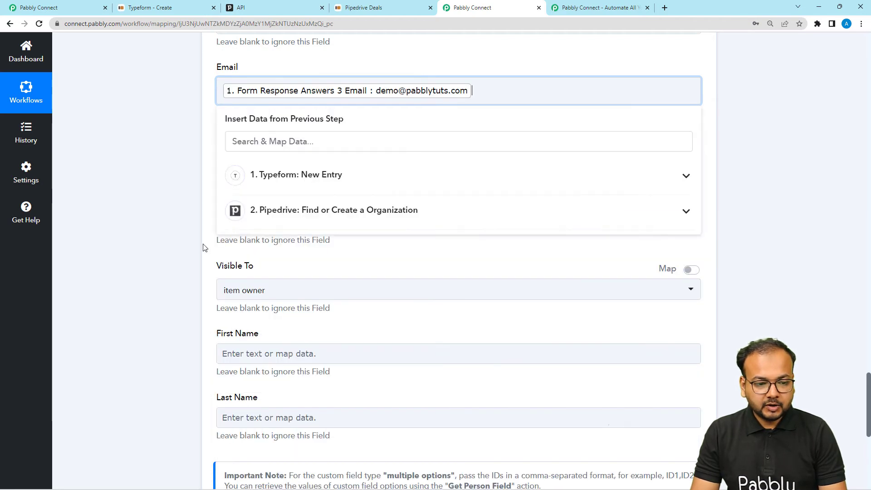
left_click(178, 227)
Map the person's Organisation to the Res2 Data Items 0 Item Id value from the Find or Create a Organization step.
scroll(178, 230, "down", 2)
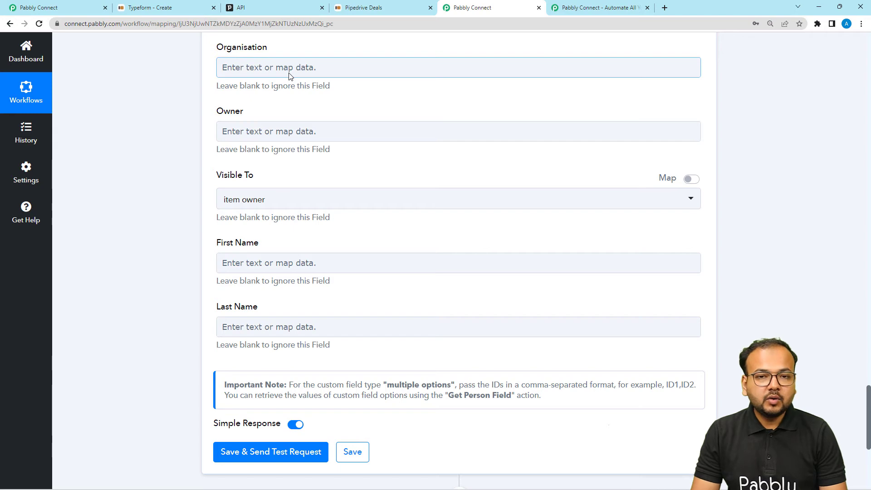
scroll(153, 198, "up", 15)
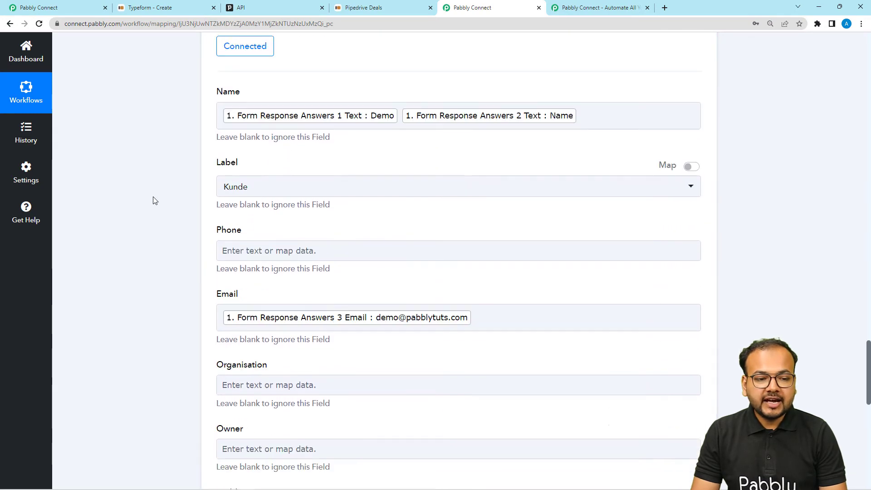
scroll(156, 201, "up", 1)
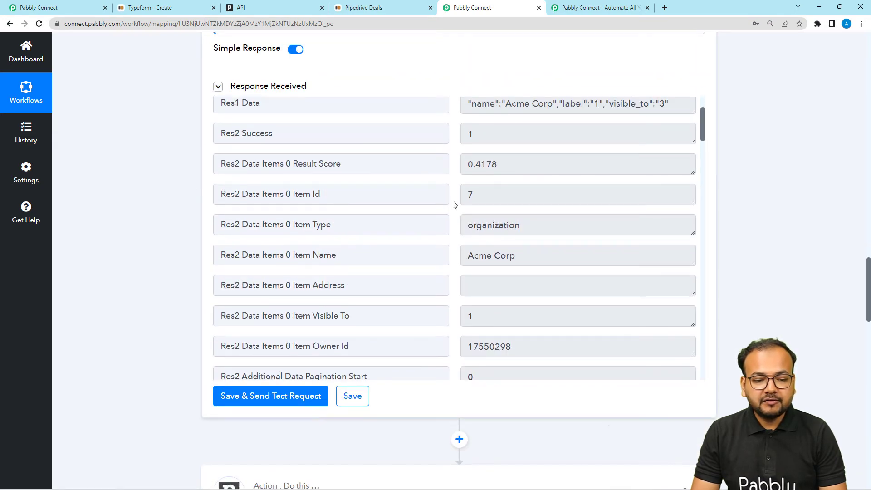
scroll(145, 228, "down", 15)
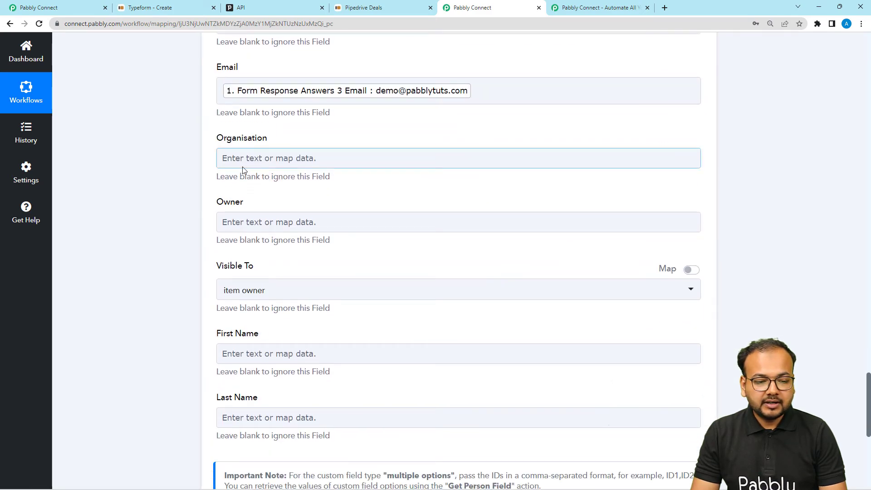
left_click(243, 167)
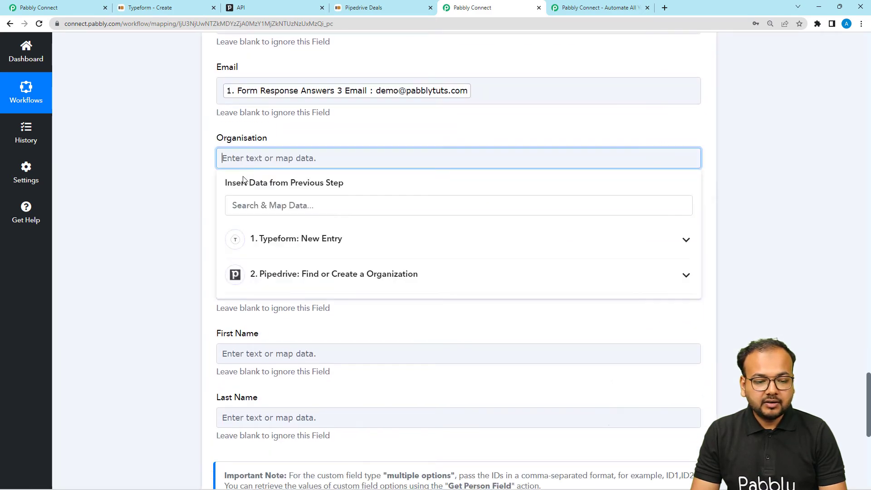
left_click(281, 290)
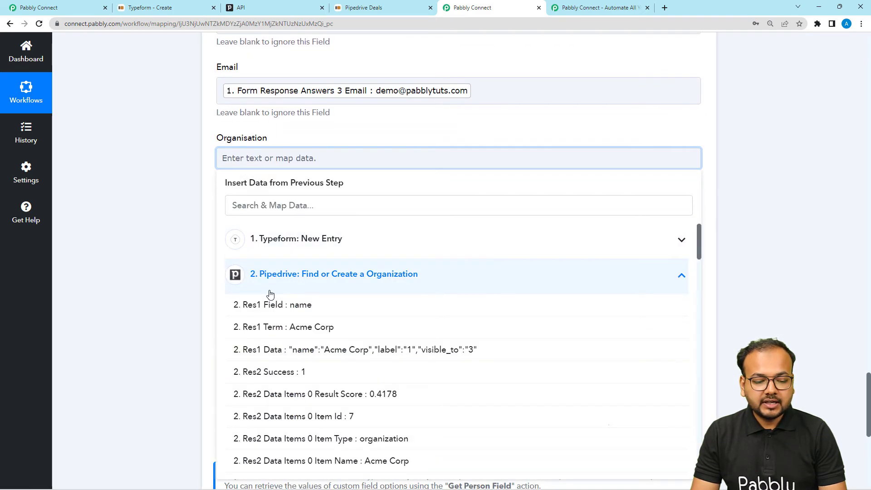
left_click(350, 418)
left_click(145, 246)
Set the person's Visible To option to item owner's visibility group, leaving First Name blank.
scroll(148, 248, "down", 2)
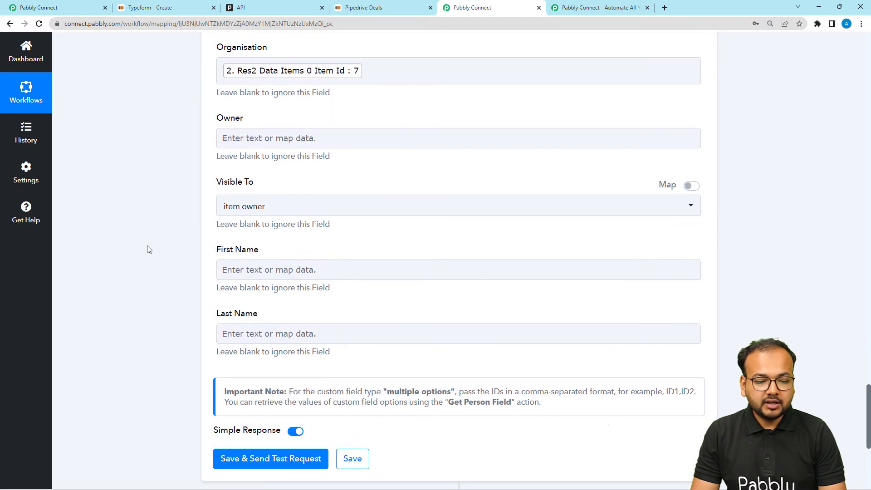
scroll(197, 234, "down", 2)
left_click(272, 117)
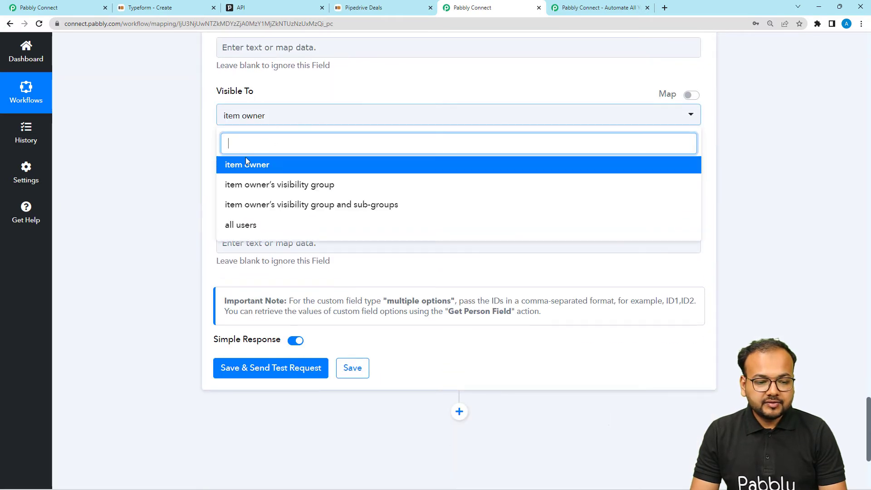
left_click(239, 185)
left_click(248, 179)
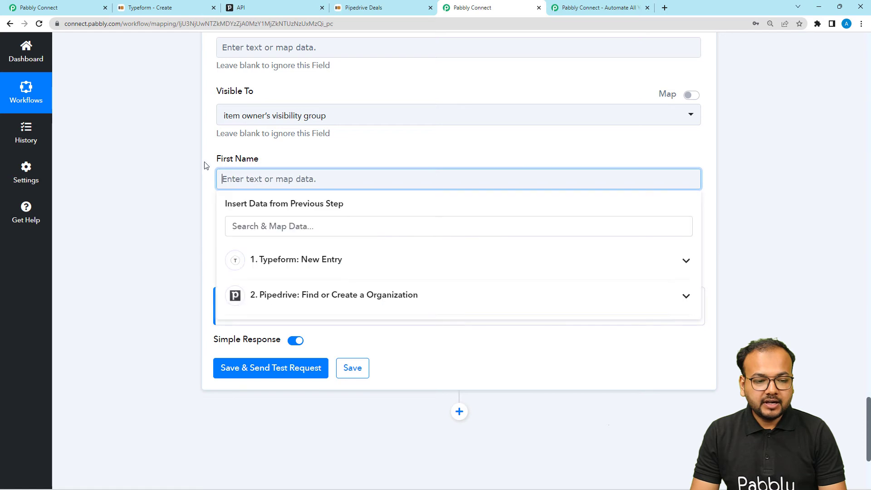
left_click(200, 164)
Save the Create a Person action with a test request and check Success and Data Id in its response.
scroll(167, 236, "up", 6)
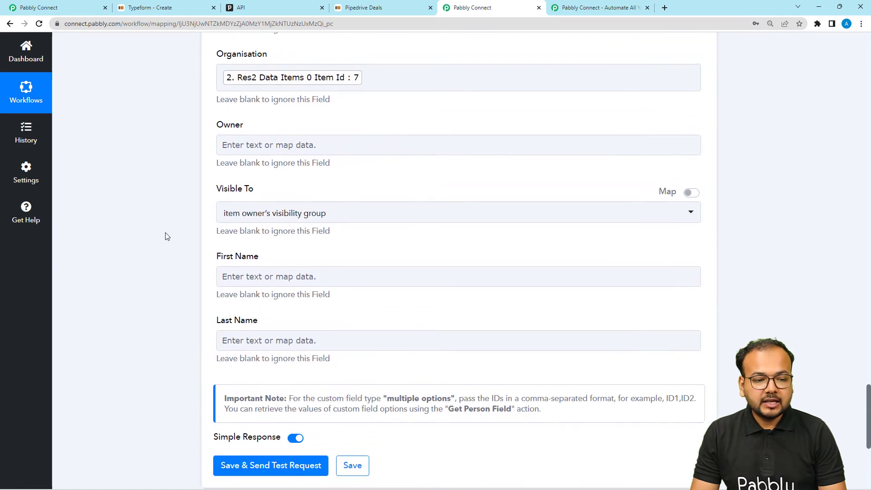
scroll(167, 236, "down", 2)
scroll(166, 236, "up", 8)
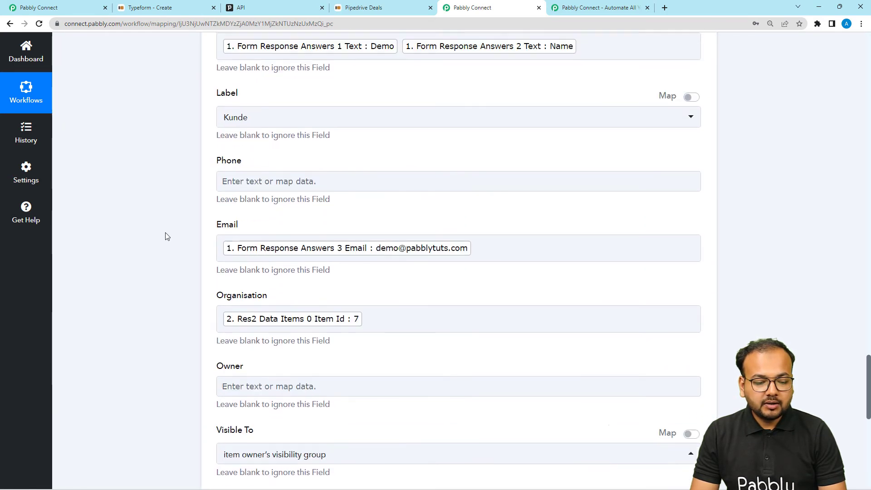
scroll(167, 236, "down", 12)
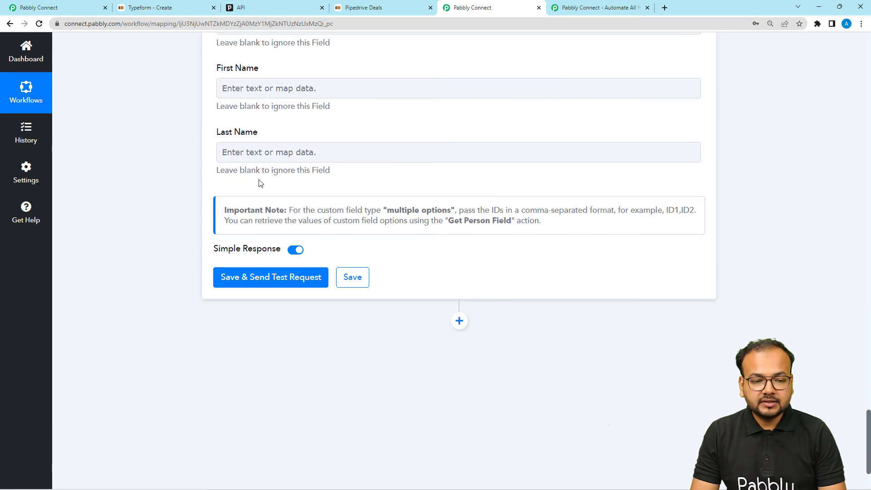
left_click(225, 278)
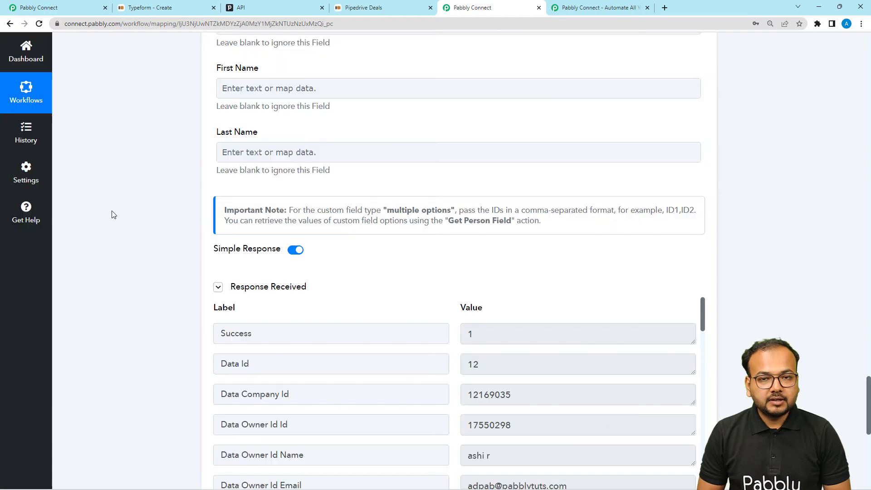
scroll(113, 214, "down", 4)
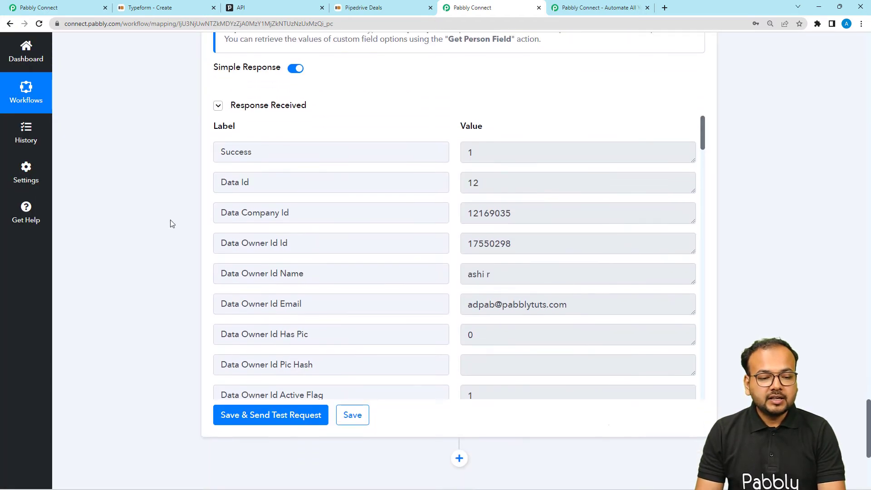
left_click(484, 155)
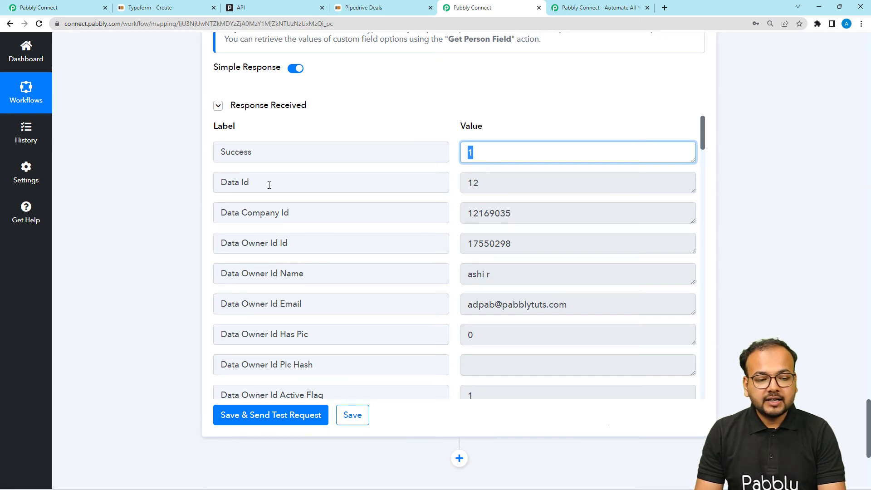
left_click_drag(269, 185, 239, 182)
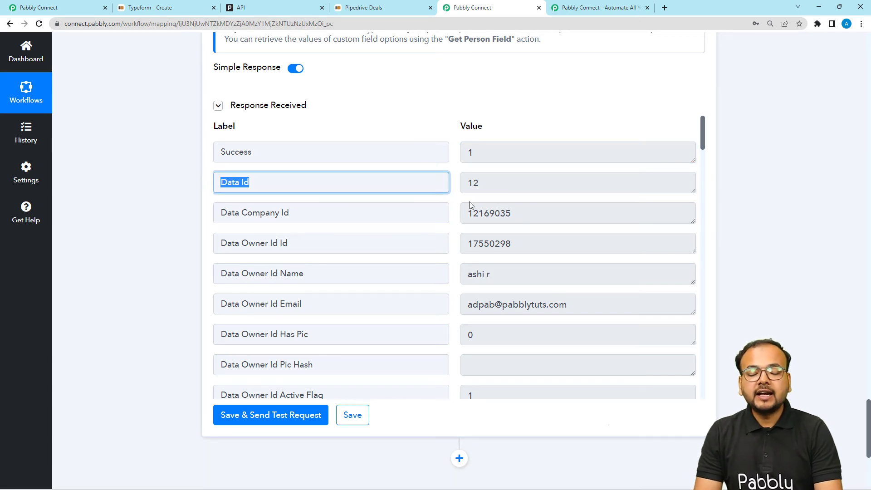
left_click(141, 221)
Add another action after the Create a Person step and choose Pipedrive as its app.
scroll(139, 220, "down", 5)
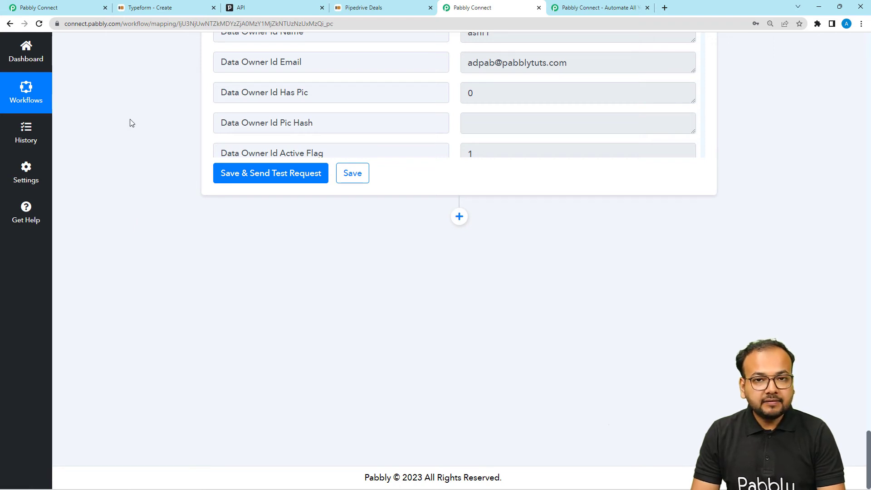
left_click(459, 217)
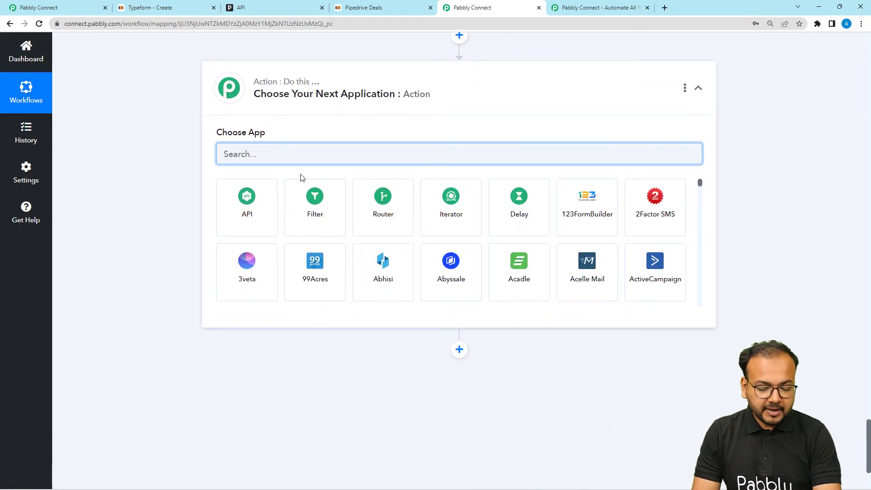
type("pip")
left_click(383, 208)
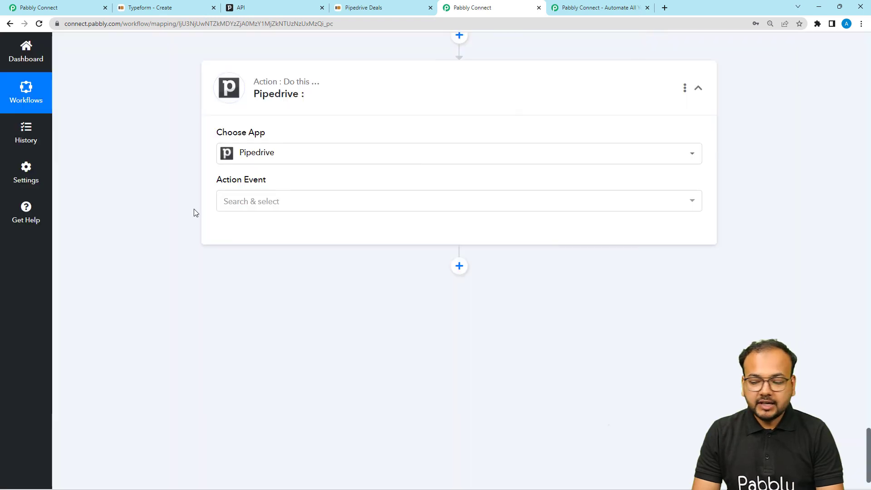
Set the new Pipedrive action event to Create Deal and connect it with the existing connection Pipedrive #11.
left_click(237, 206)
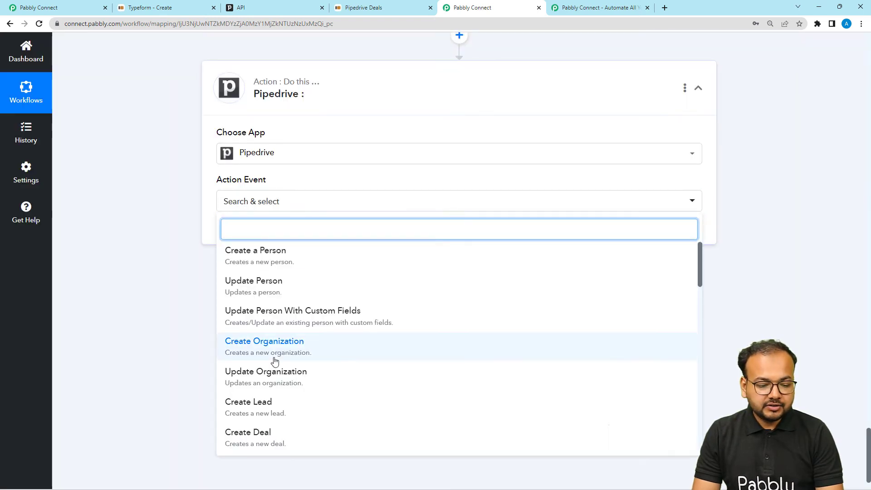
left_click(263, 433)
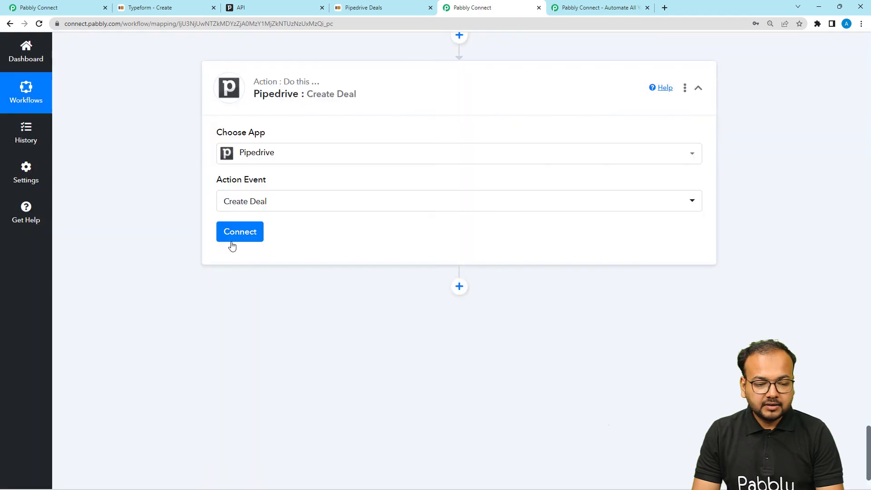
left_click(241, 233)
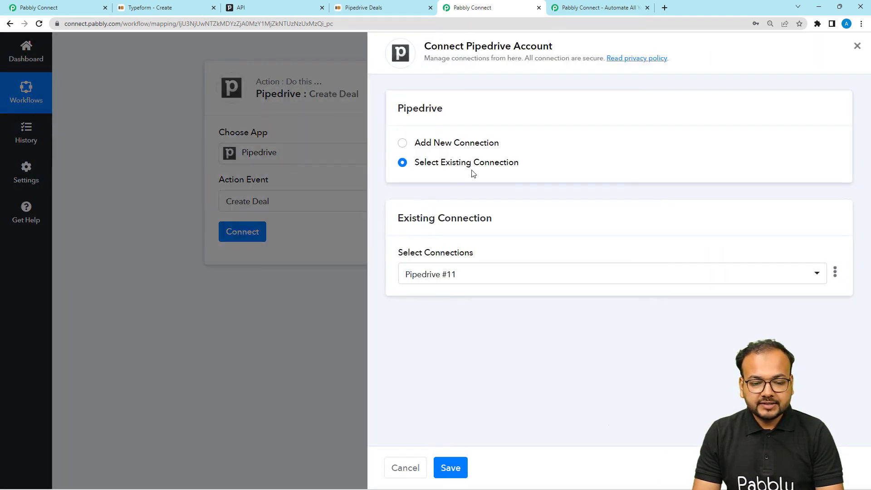
left_click(451, 467)
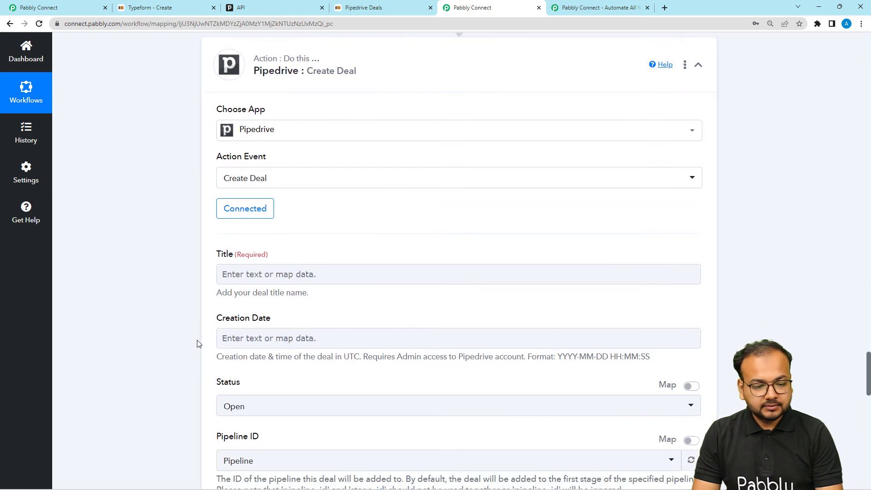
Map the deal's Title to the Typeform entry's Form Response Answers 0 Text value, New test Deal.
scroll(349, 245, "down", 2)
left_click(318, 161)
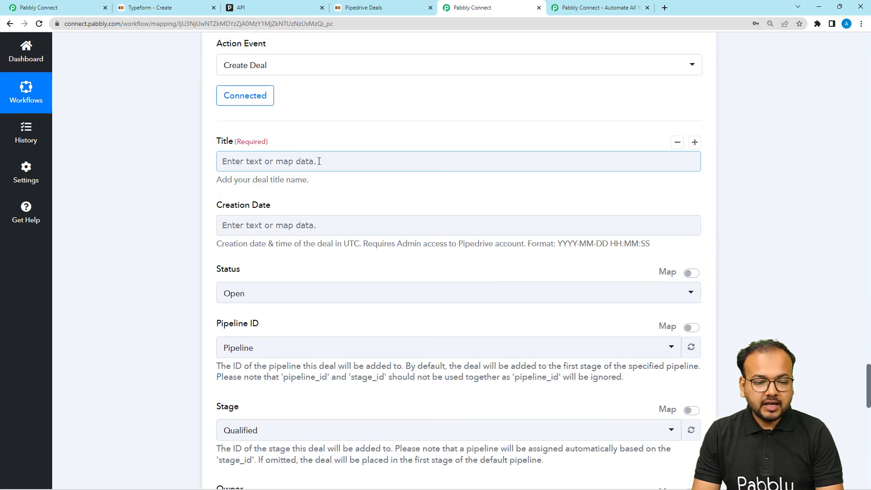
left_click(333, 164)
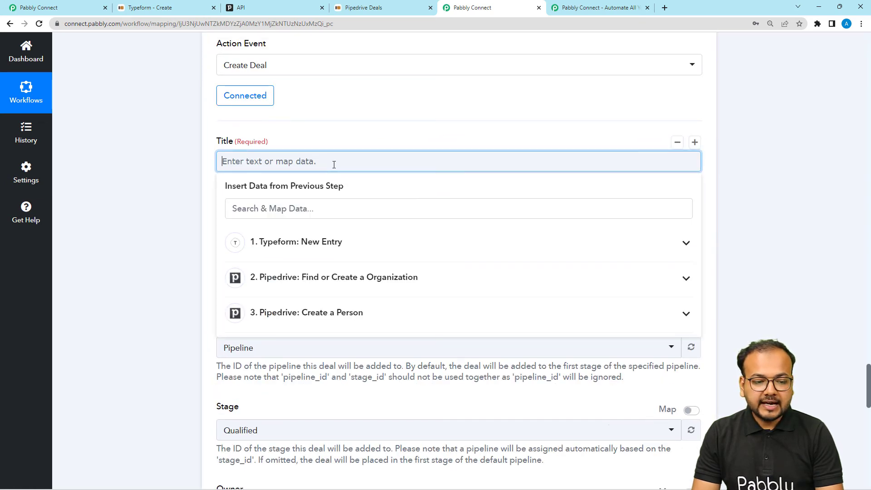
left_click(274, 247)
scroll(363, 369, "down", 5)
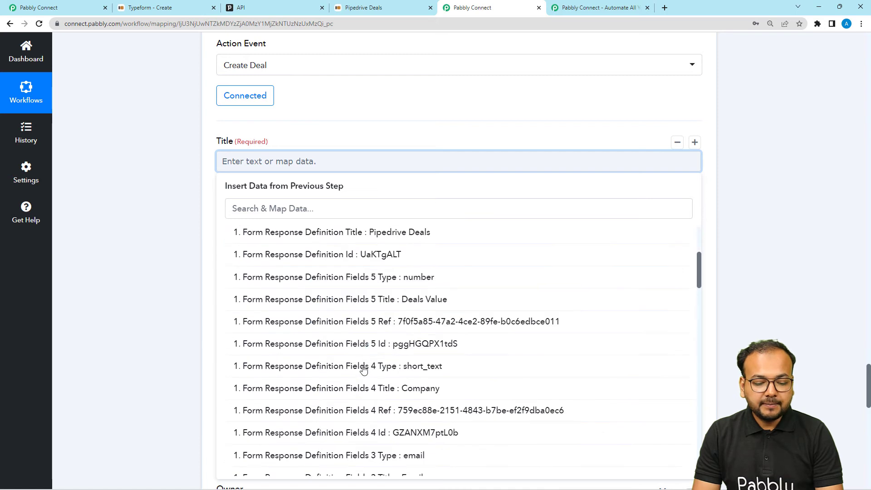
scroll(363, 370, "down", 7)
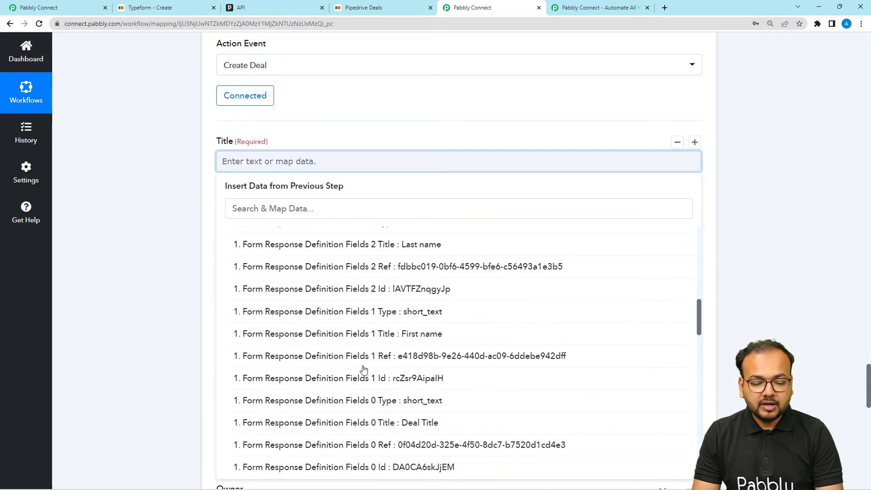
scroll(363, 369, "down", 6)
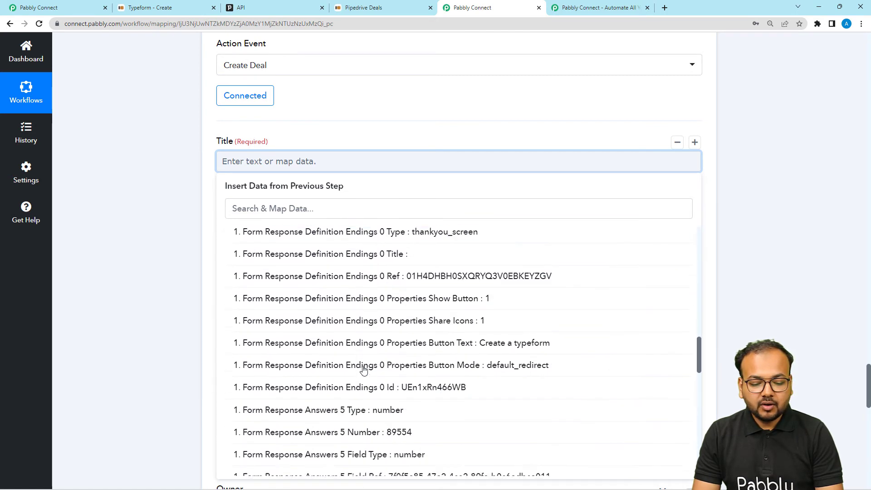
scroll(364, 370, "down", 6)
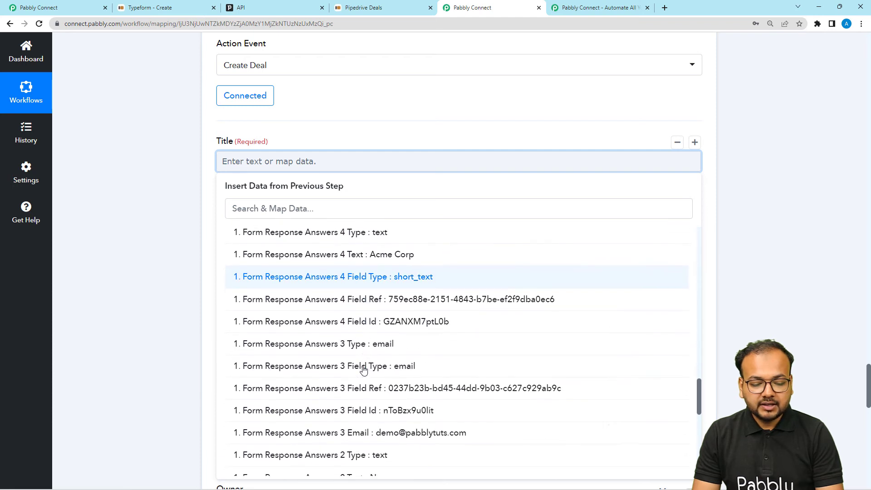
scroll(363, 370, "down", 5)
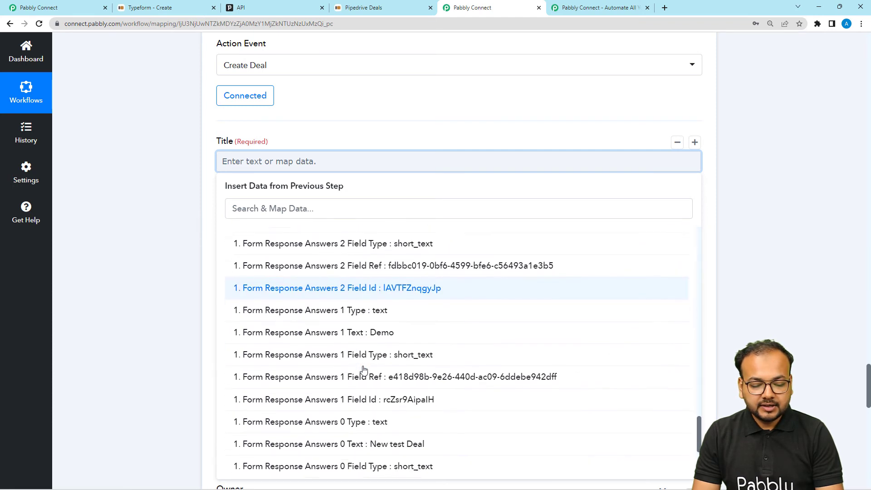
scroll(363, 369, "down", 3)
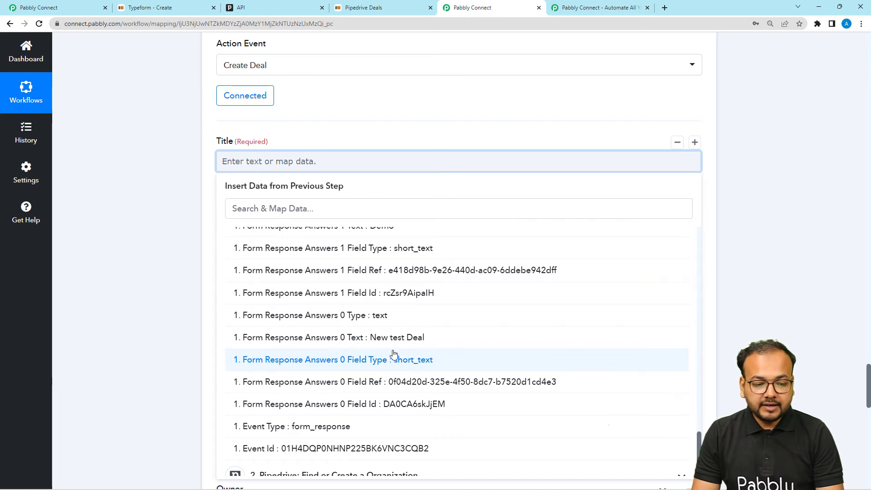
left_click(406, 338)
left_click(227, 231)
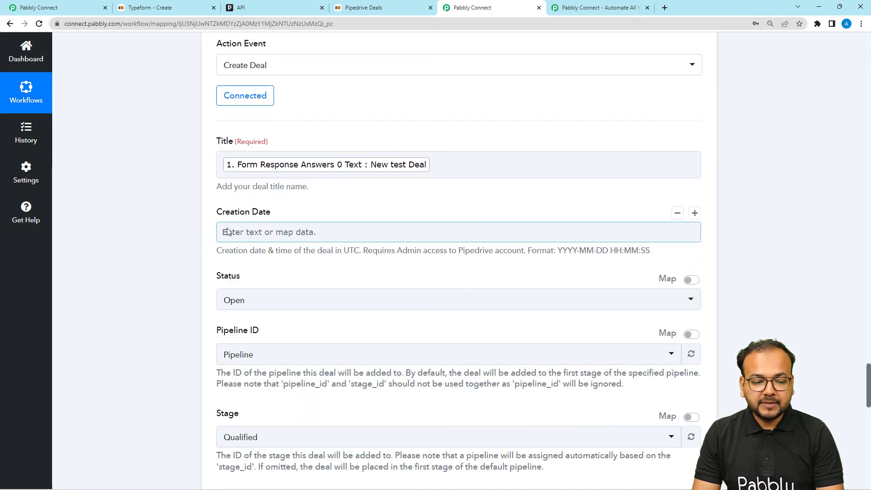
Set the deal's Pipeline ID to Pipeline and its Stage to Meeting scheduled, keeping the preset owner.
scroll(290, 211, "down", 1)
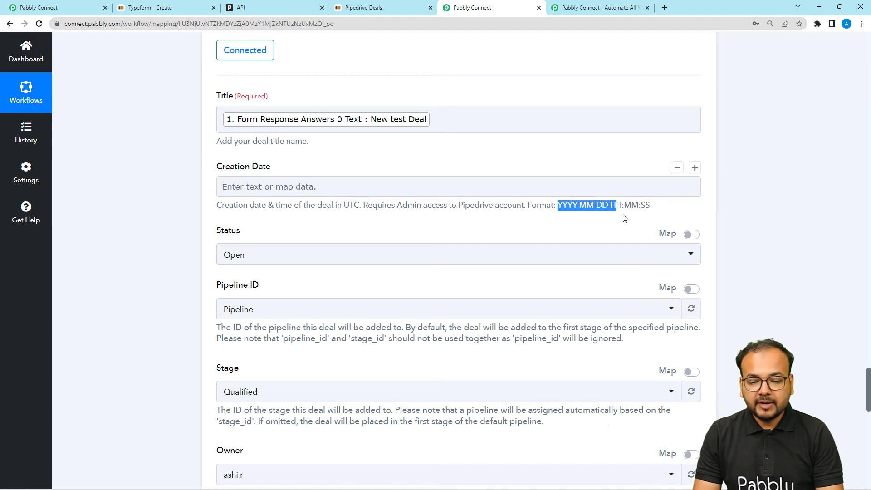
scroll(186, 191, "down", 3)
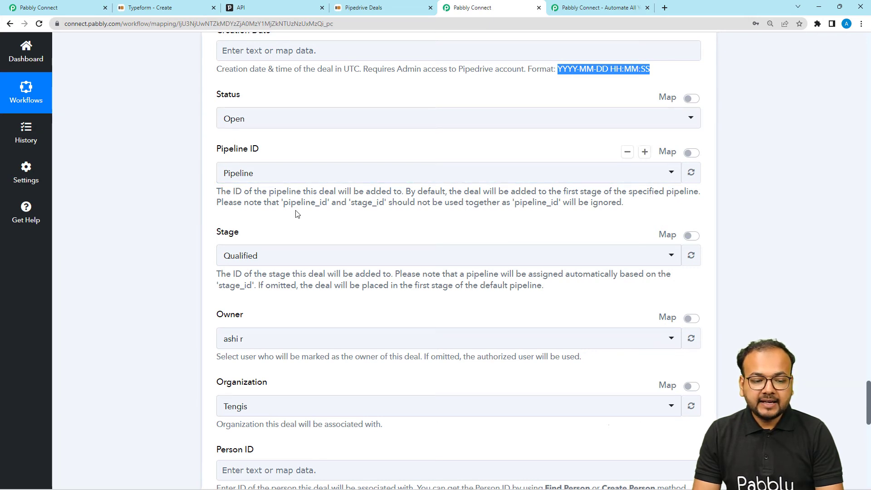
left_click(280, 181)
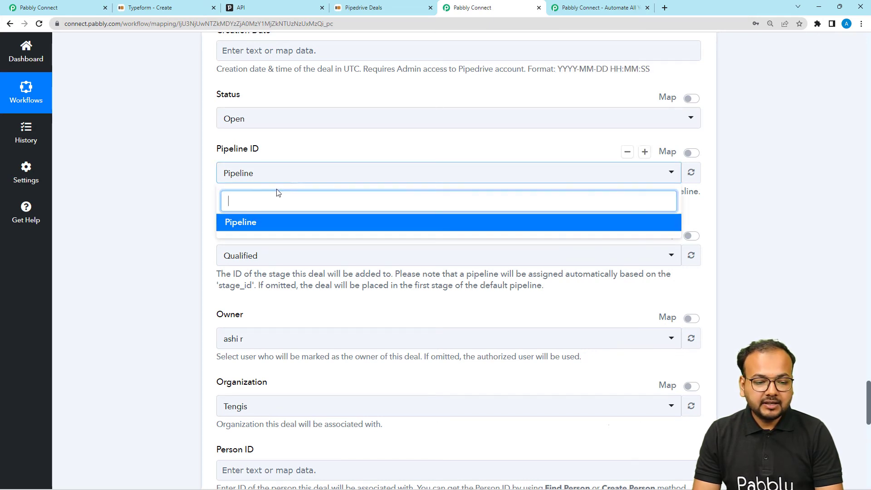
left_click(255, 224)
left_click(257, 256)
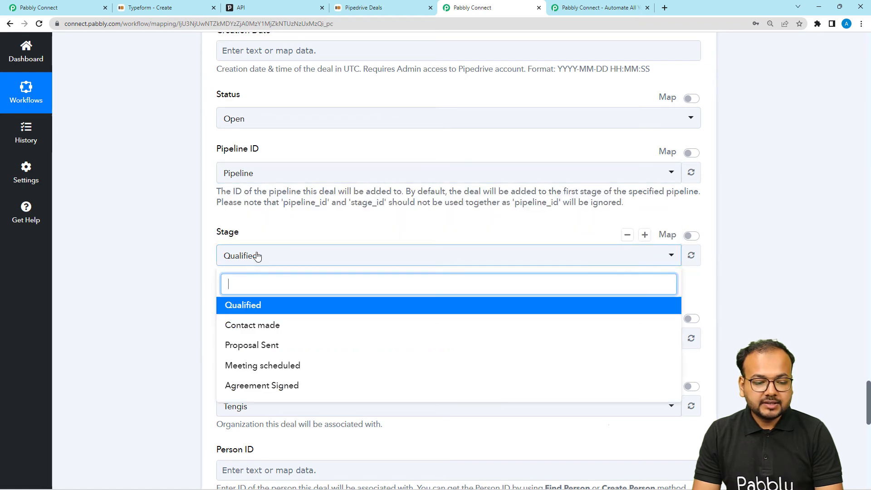
left_click(263, 364)
scroll(140, 301, "down", 3)
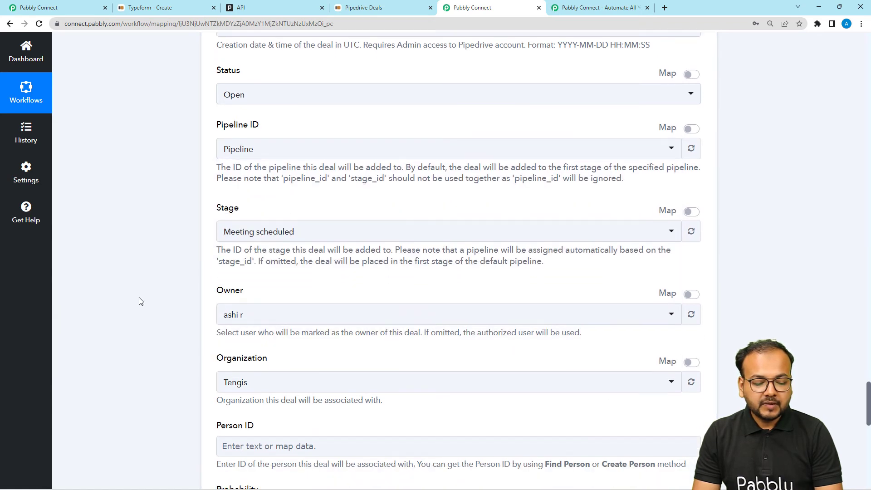
left_click(272, 203)
left_click(185, 235)
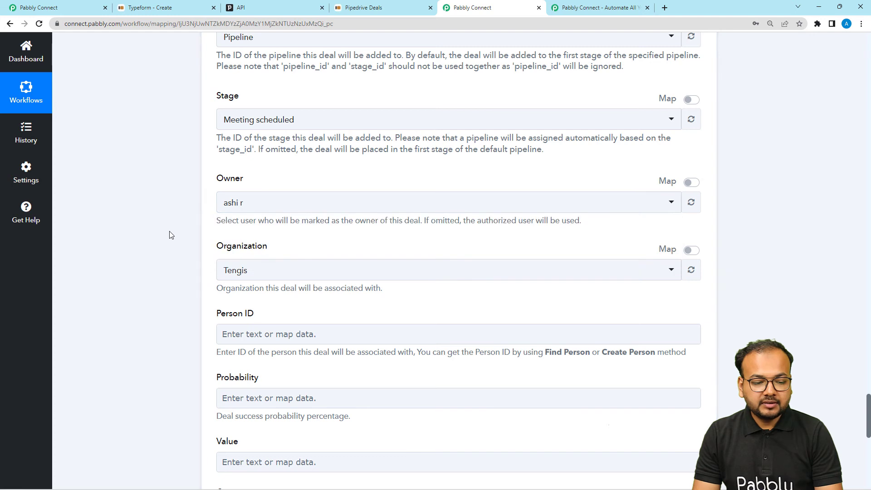
Enable mapping for the deal's Organization and map it to Res2 Data Items 0 Item Id from the Find or Create a Organization step.
scroll(169, 233, "down", 1)
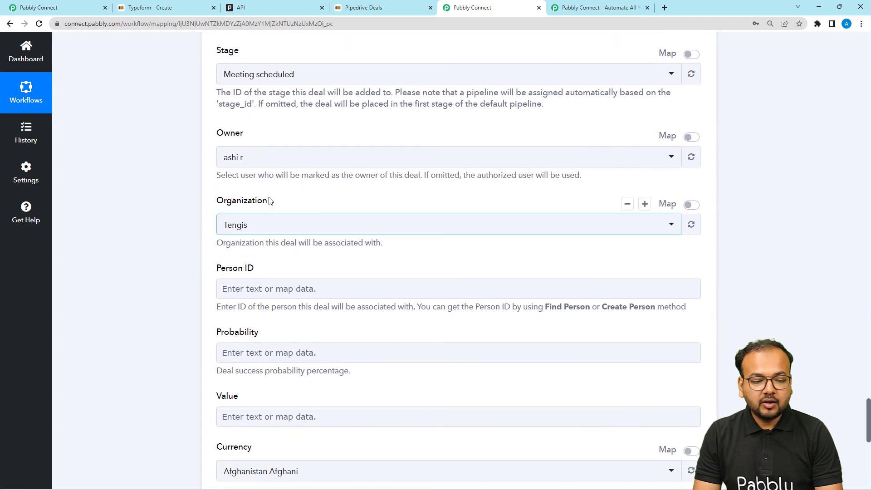
left_click(696, 208)
left_click(422, 221)
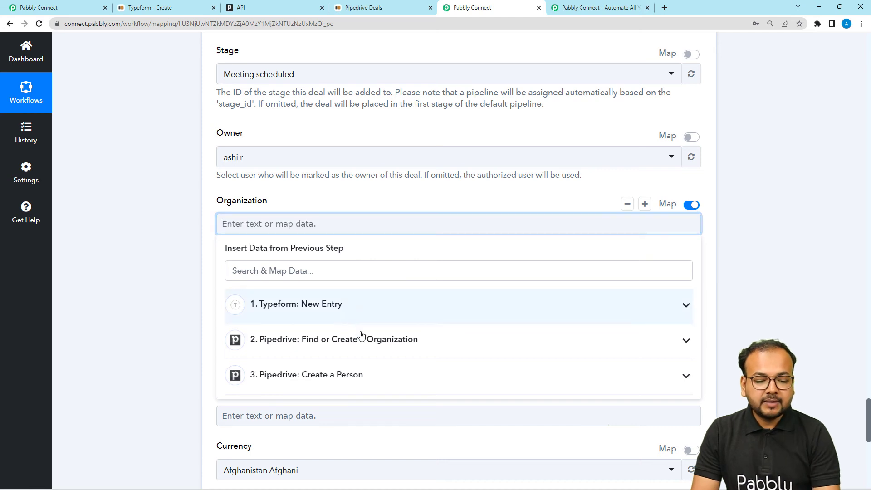
left_click(337, 349)
scroll(296, 368, "down", 2)
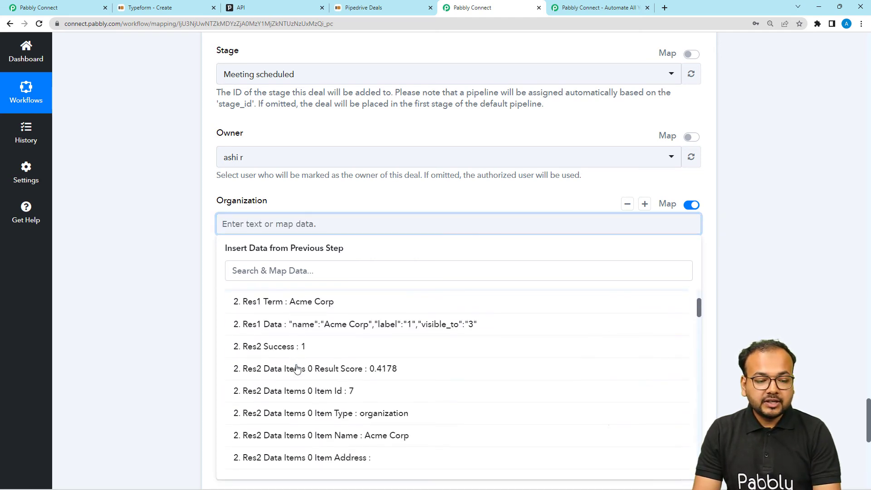
left_click(340, 392)
left_click(149, 291)
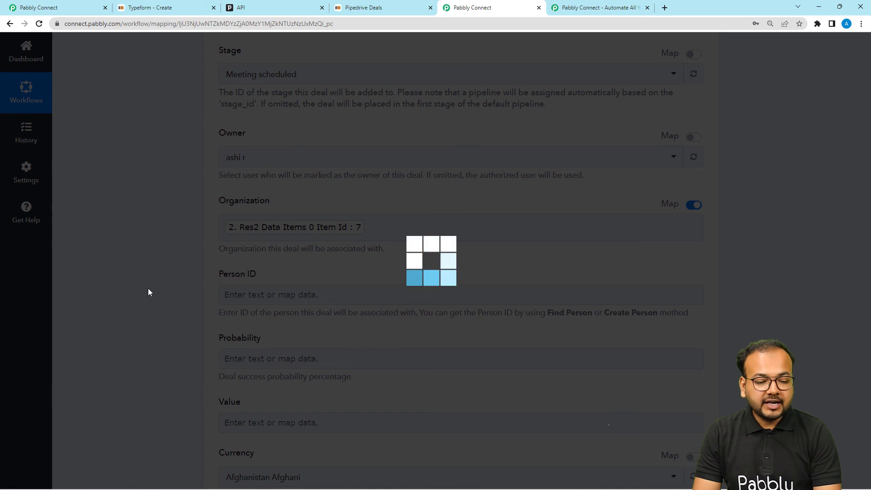
Map the deal's Person ID to the Data Id returned by the Create a Person step.
scroll(147, 292, "down", 3)
left_click(272, 158)
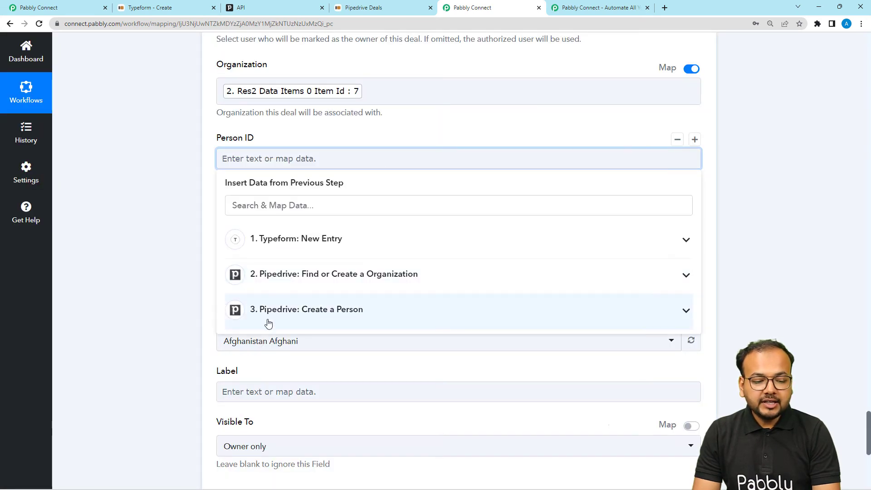
left_click(297, 323)
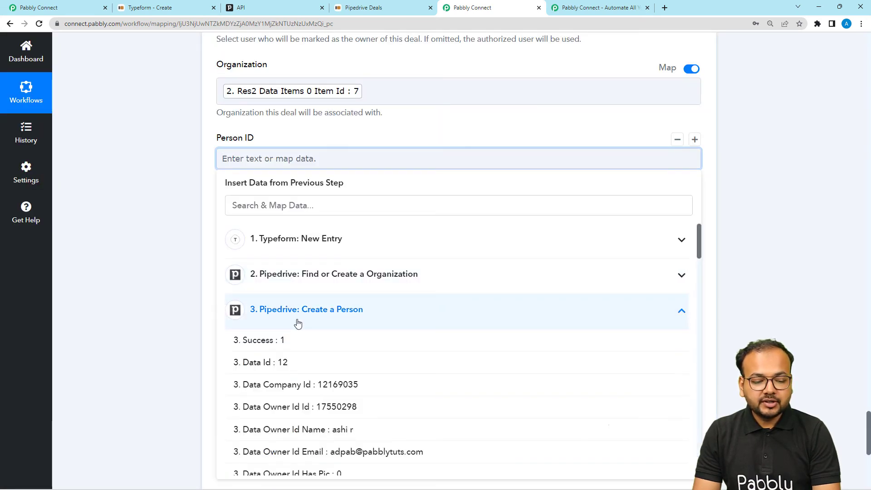
left_click(249, 363)
left_click(132, 249)
Map the deal's Value to the Typeform entry's Form Response Answers 5 Number, 89554, leaving Probability blank.
scroll(132, 249, "down", 2)
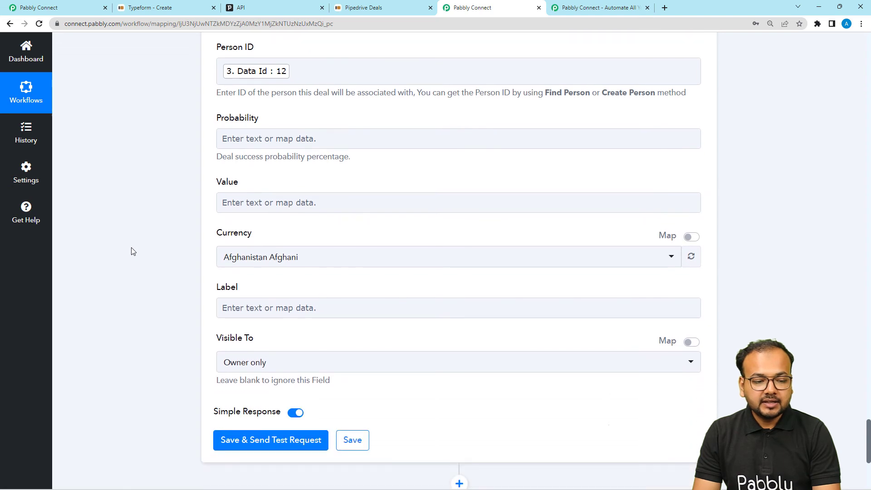
left_click(285, 210)
left_click(278, 283)
scroll(316, 378, "down", 3)
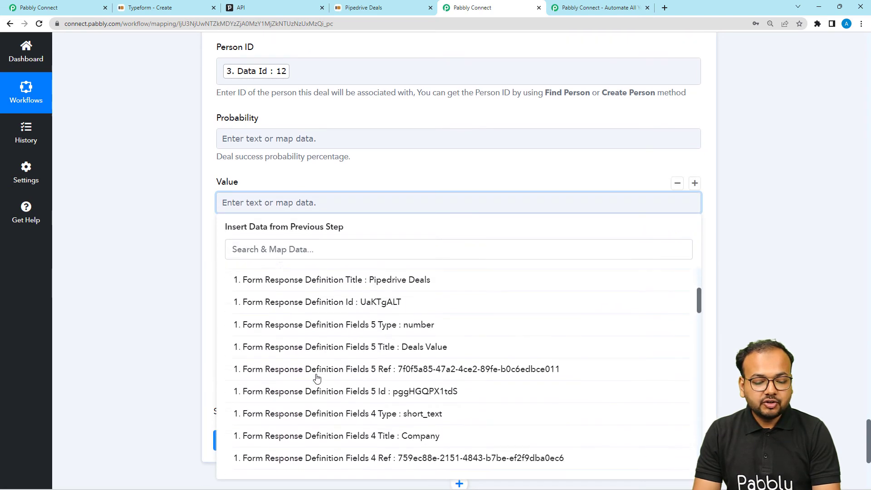
scroll(316, 378, "down", 20)
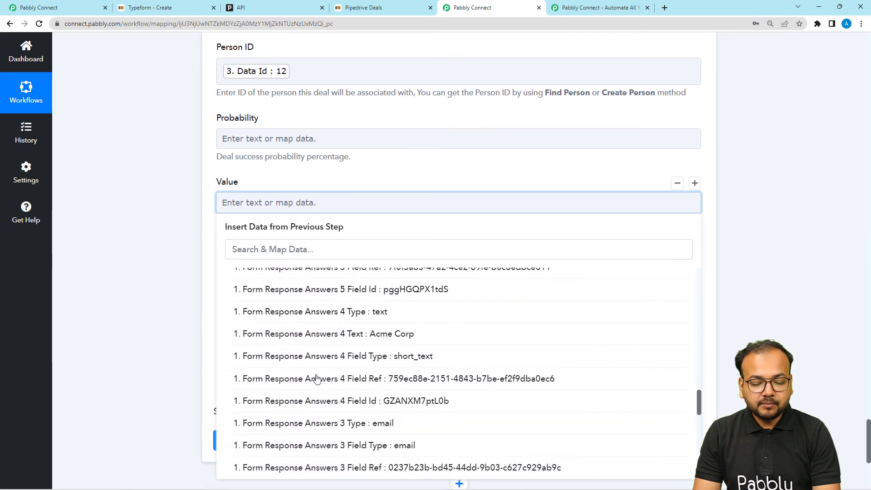
scroll(316, 377, "down", 9)
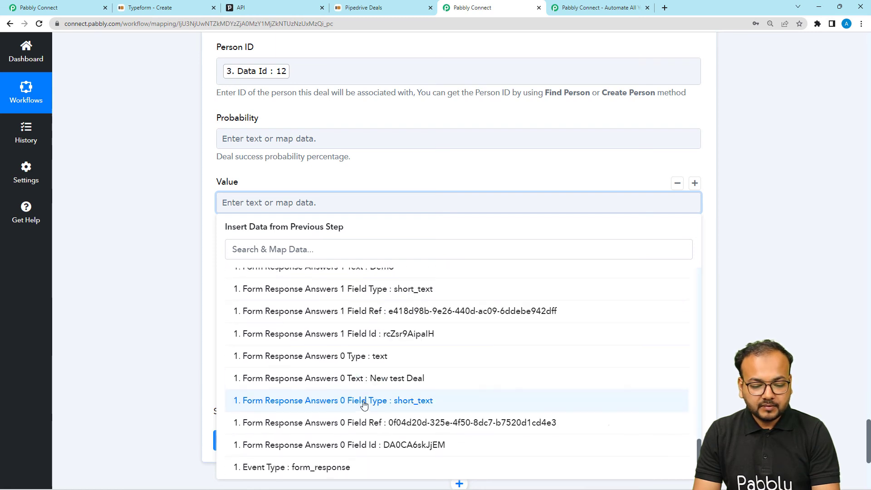
scroll(385, 404, "up", 6)
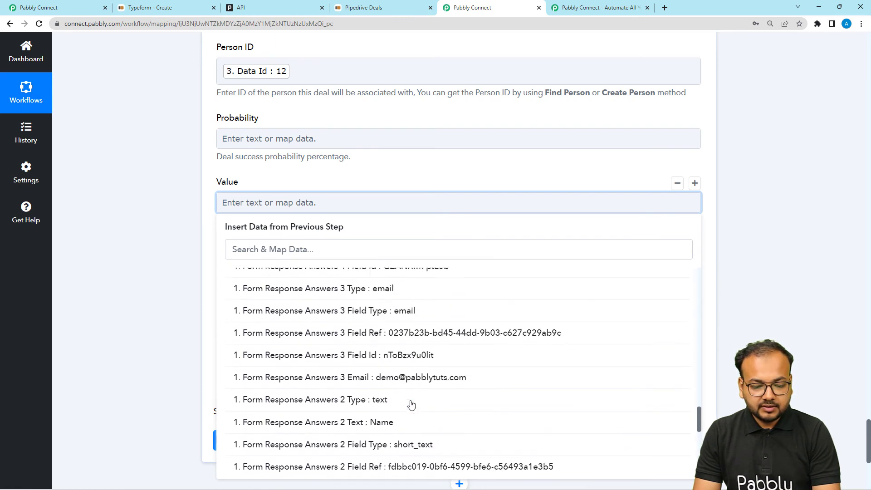
scroll(412, 404, "up", 5)
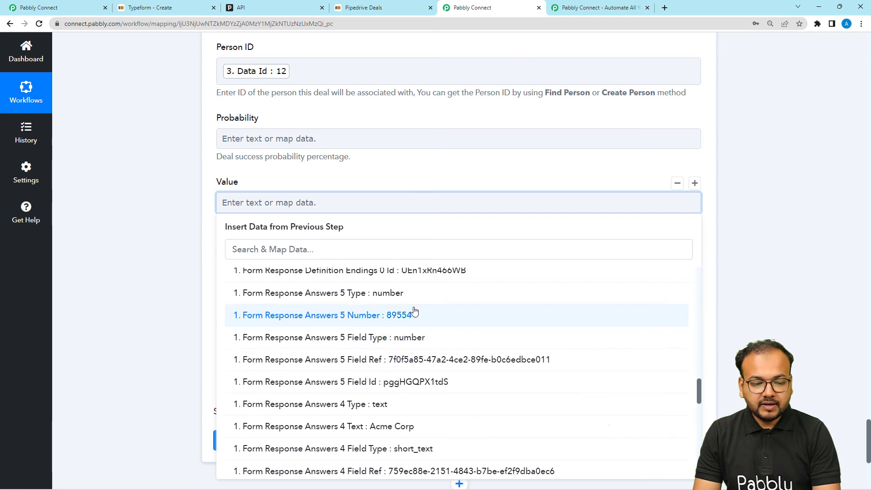
left_click(413, 312)
left_click(157, 192)
Set the deal's Currency to Indian Rupee and its Visible To option to Owner's visibility group, leaving Label blank.
left_click(318, 272)
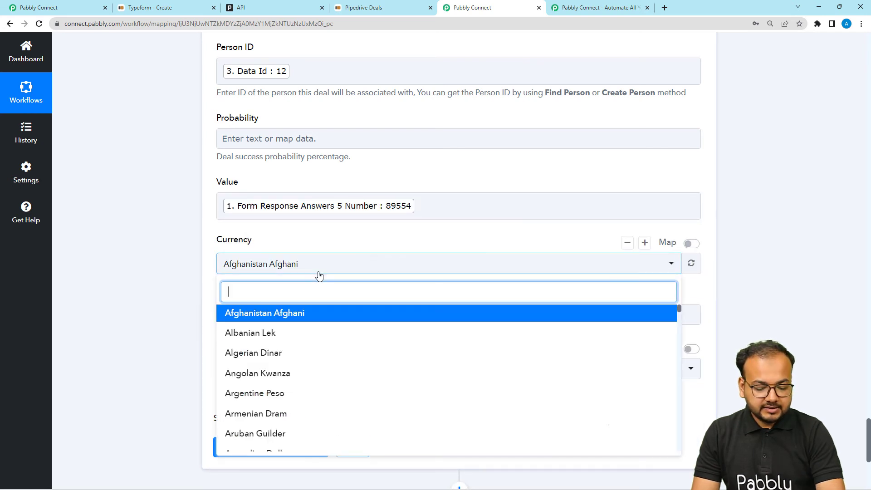
type("in")
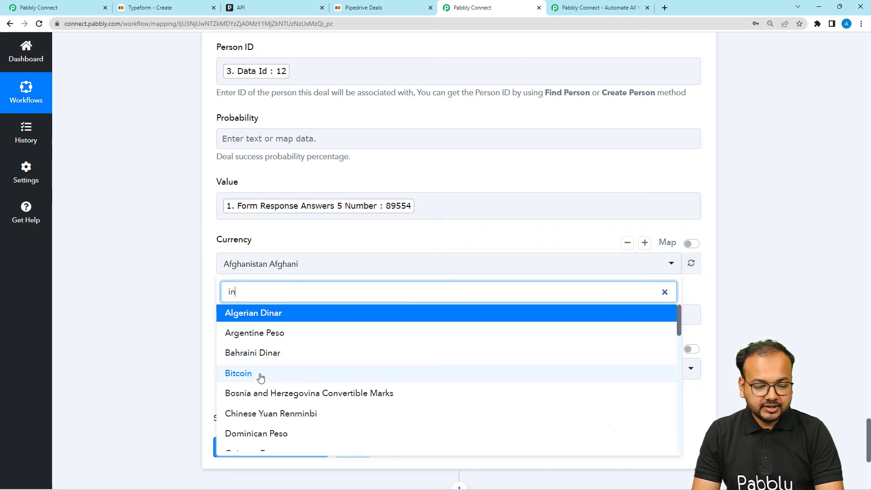
scroll(261, 378, "down", 1)
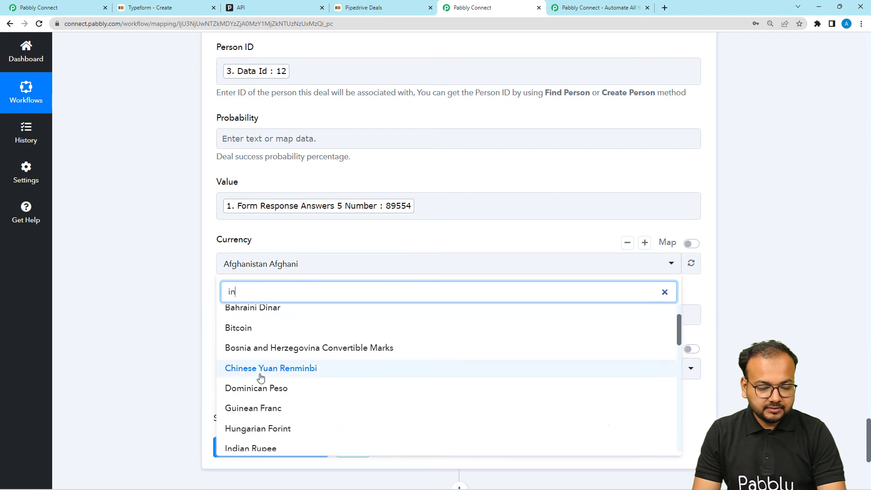
type("r")
scroll(181, 331, "down", 2)
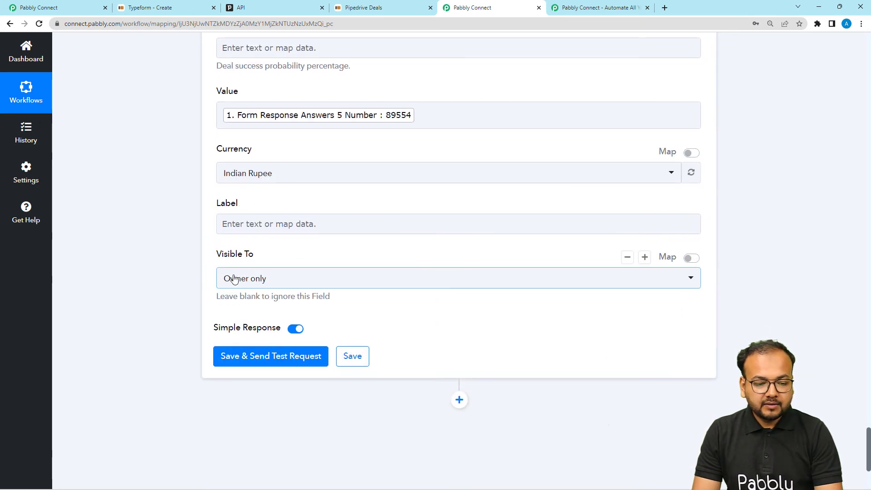
left_click(261, 282)
left_click(244, 348)
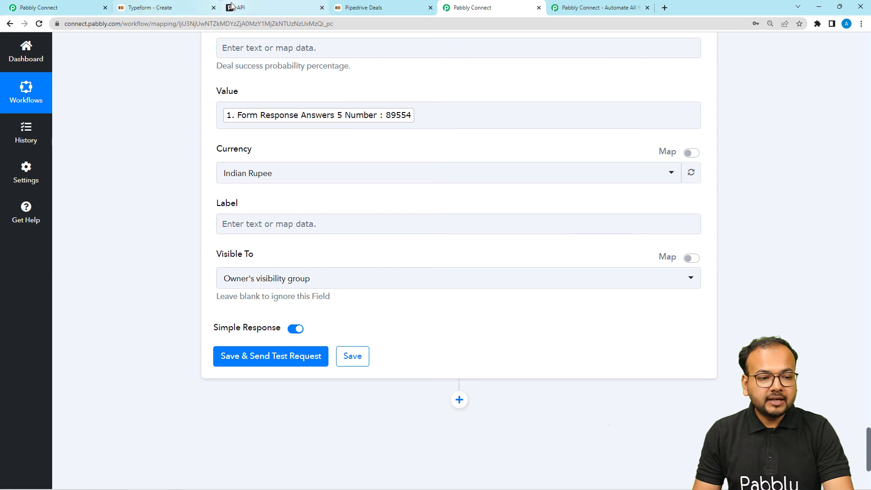
Check the Deals pipeline in Pipedrive, and save the Create Deal action in Pabbly Connect with a test request.
left_click(252, 6)
left_click(20, 120)
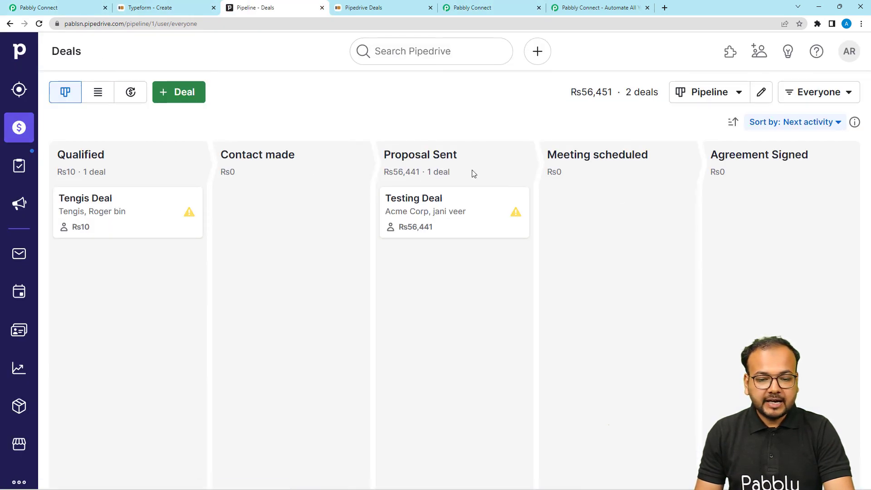
left_click(465, 8)
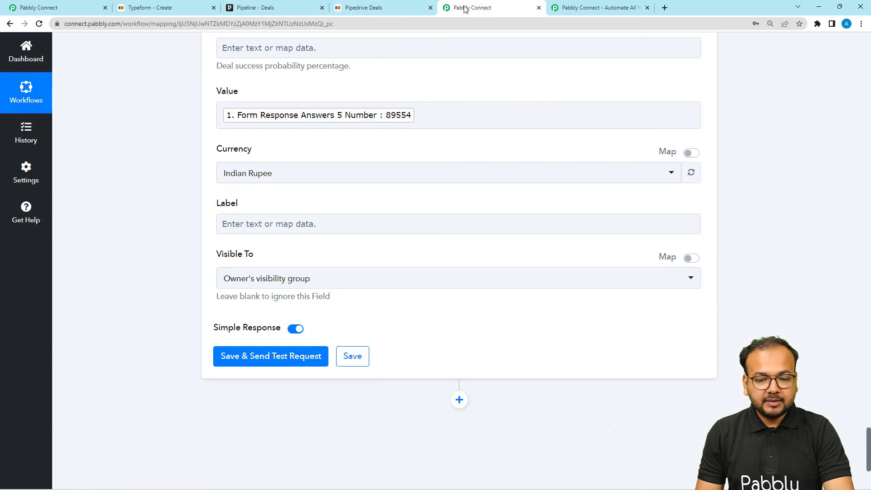
left_click(266, 356)
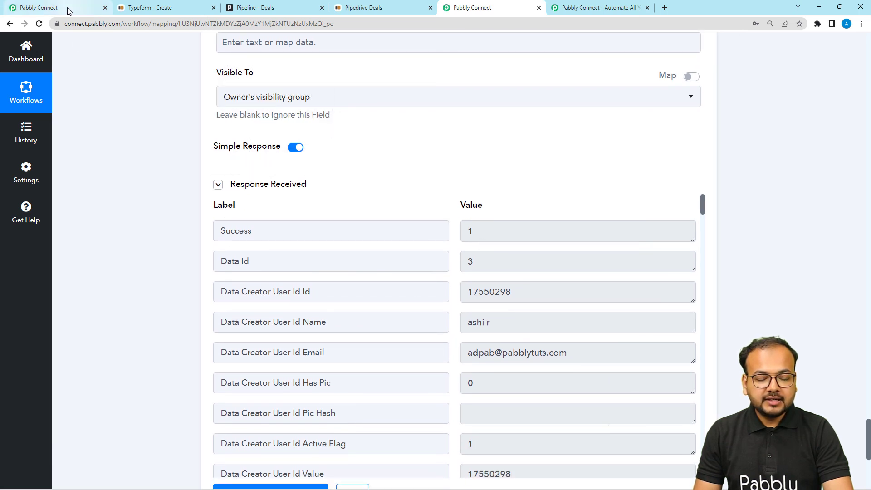
Switch to Pipedrive, open New test Deal from the Meeting scheduled stage and review its summary, person, organisation and overview details.
left_click(269, 7)
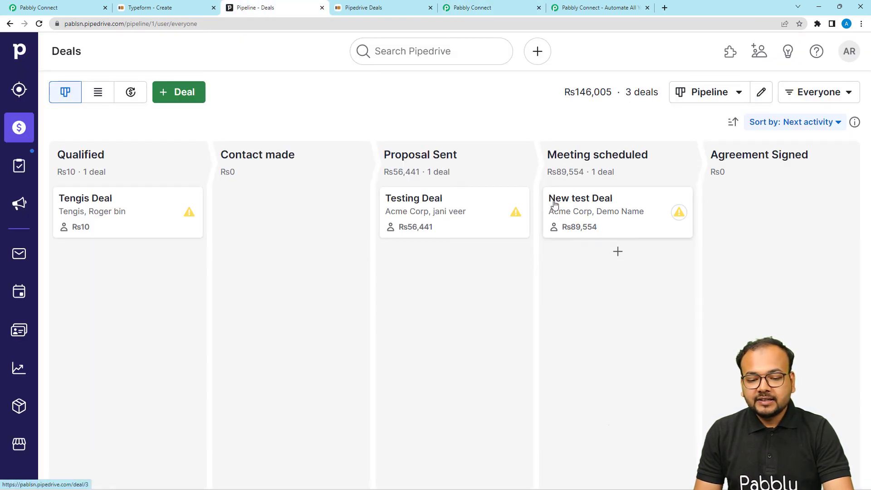
left_click(597, 219)
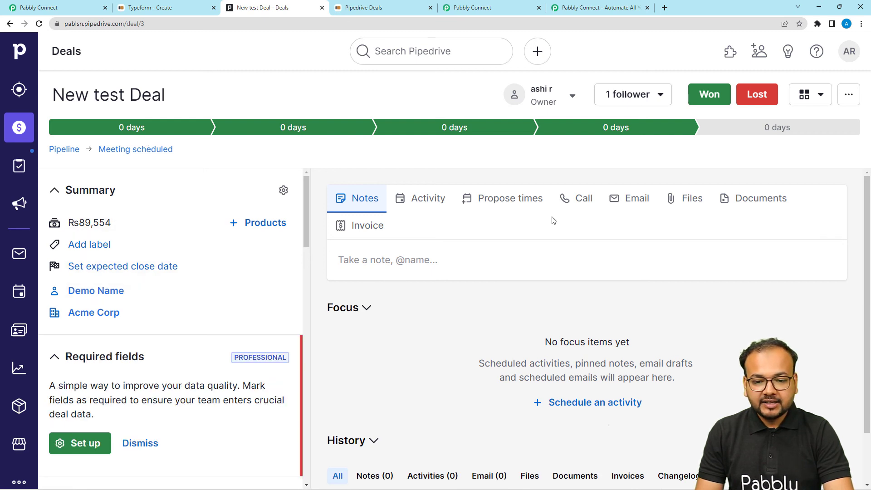
scroll(570, 282, "down", 1)
scroll(65, 306, "down", 10)
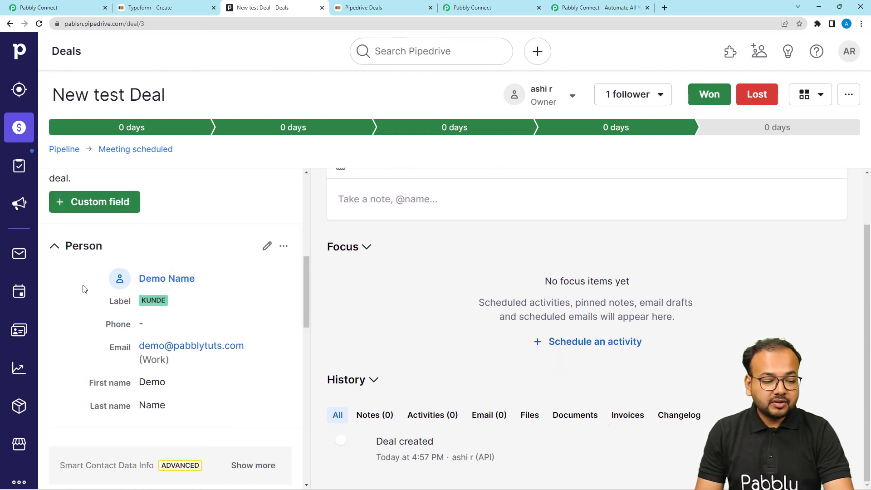
scroll(133, 282, "down", 1)
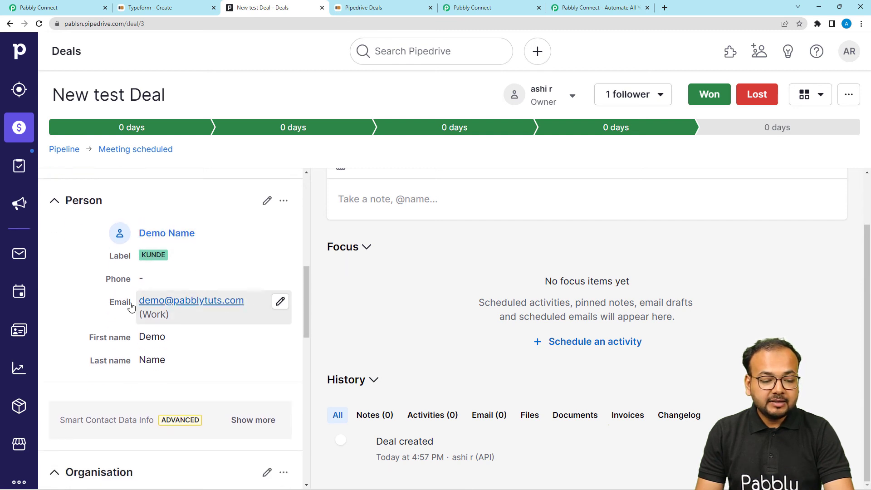
scroll(66, 307, "down", 5)
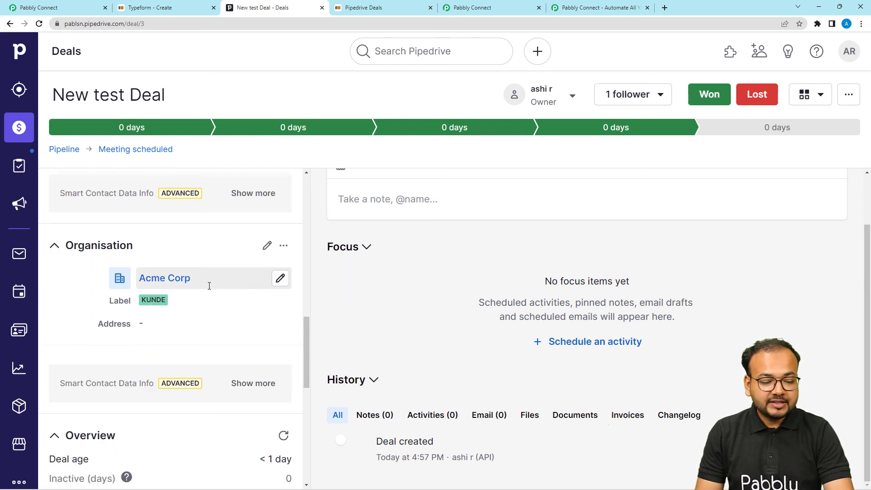
scroll(173, 294, "down", 2)
scroll(262, 316, "down", 1)
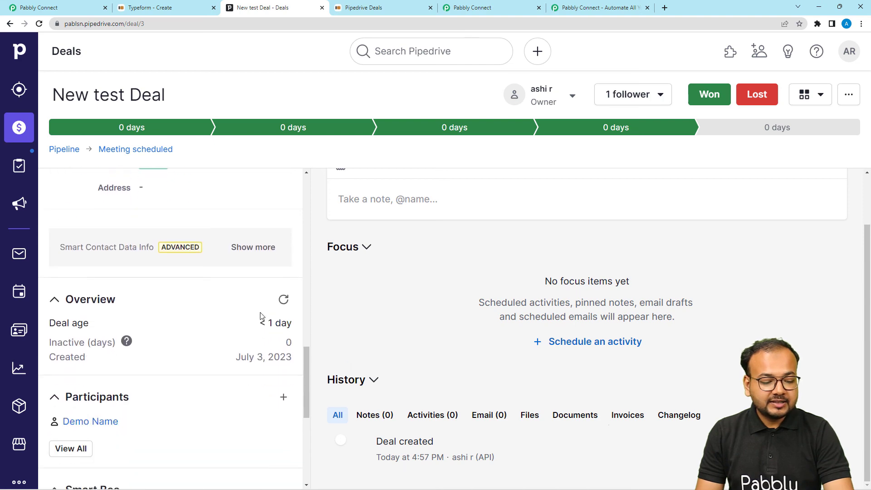
Return to Pabbly Connect and collapse the Create Deal, Typeform New Entry, Find or Create a Organization and Create a Person steps.
left_click(464, 11)
scroll(249, 234, "up", 6)
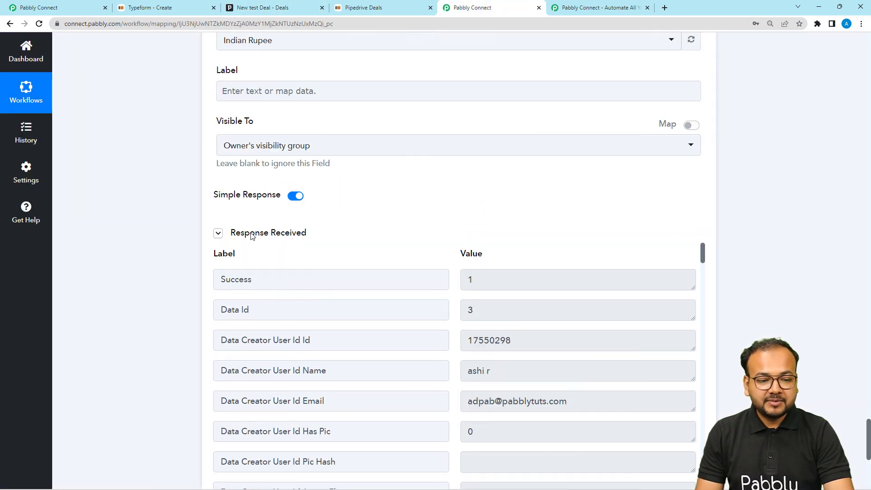
scroll(176, 285, "up", 7)
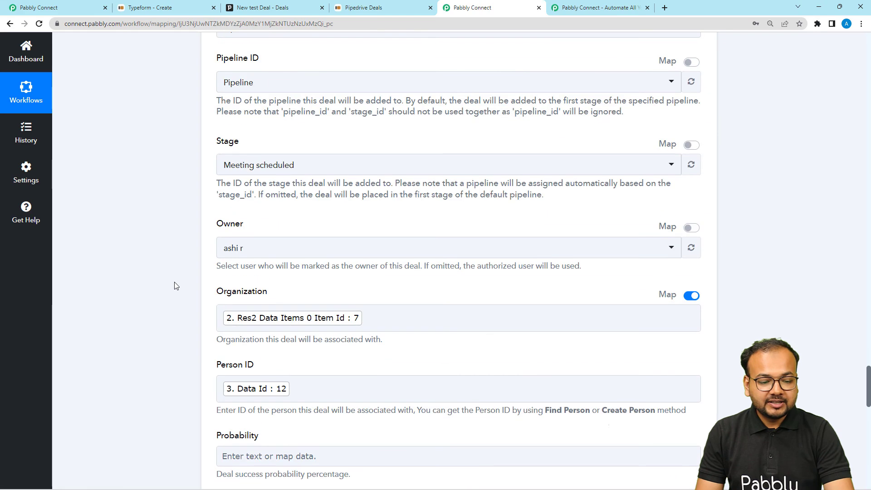
scroll(176, 350, "up", 12)
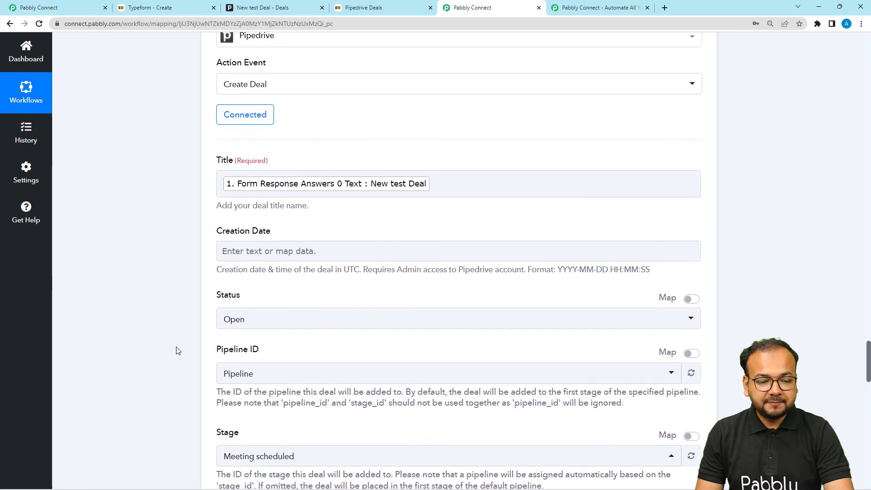
left_click(384, 334)
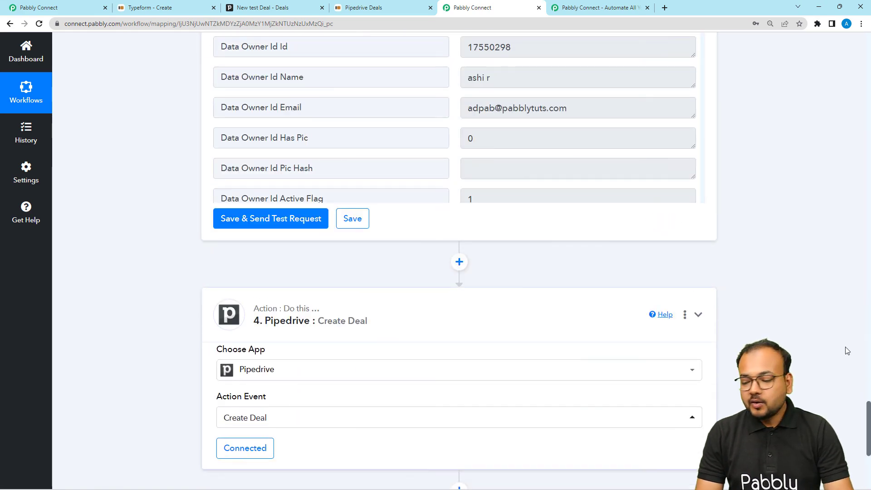
left_click_drag(868, 443, 868, 62)
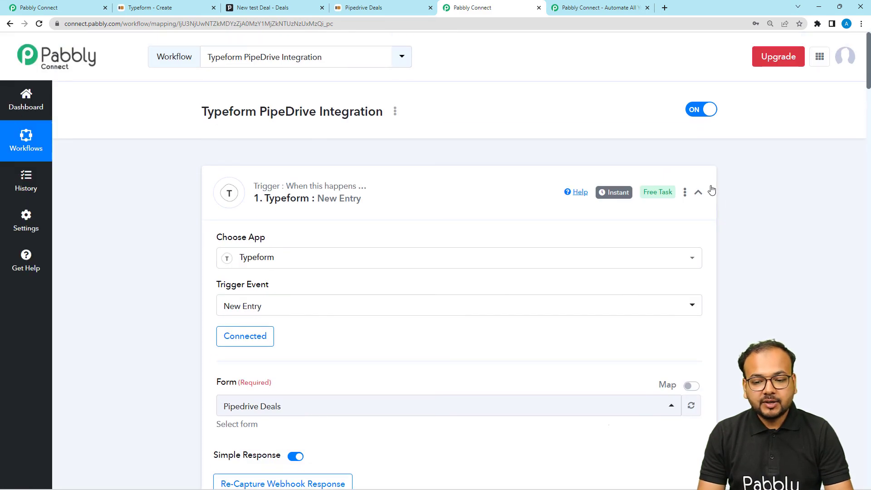
left_click(698, 195)
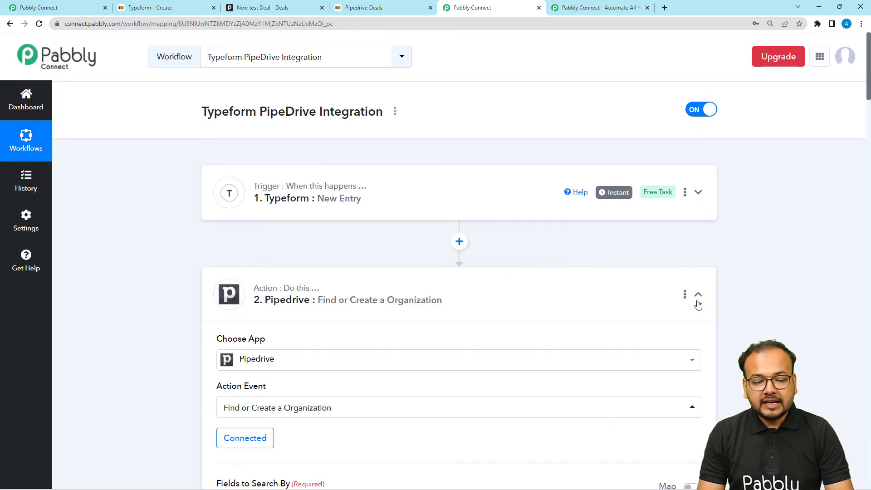
left_click(698, 300)
left_click(697, 393)
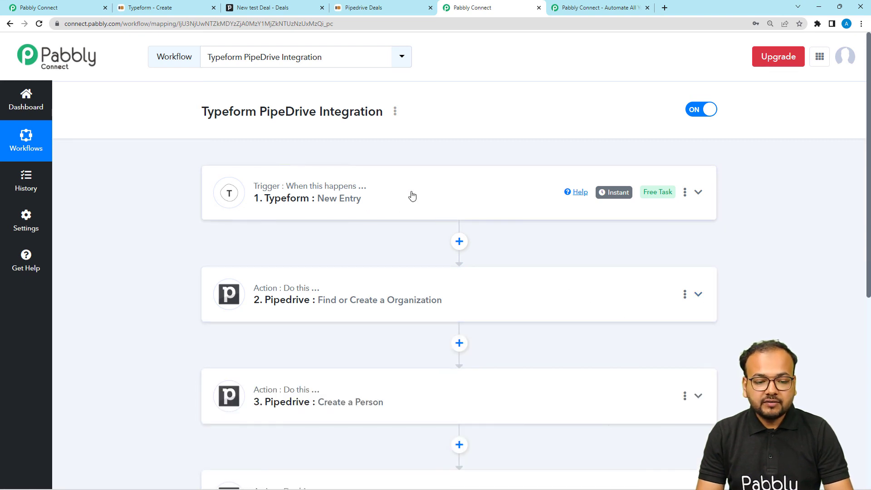